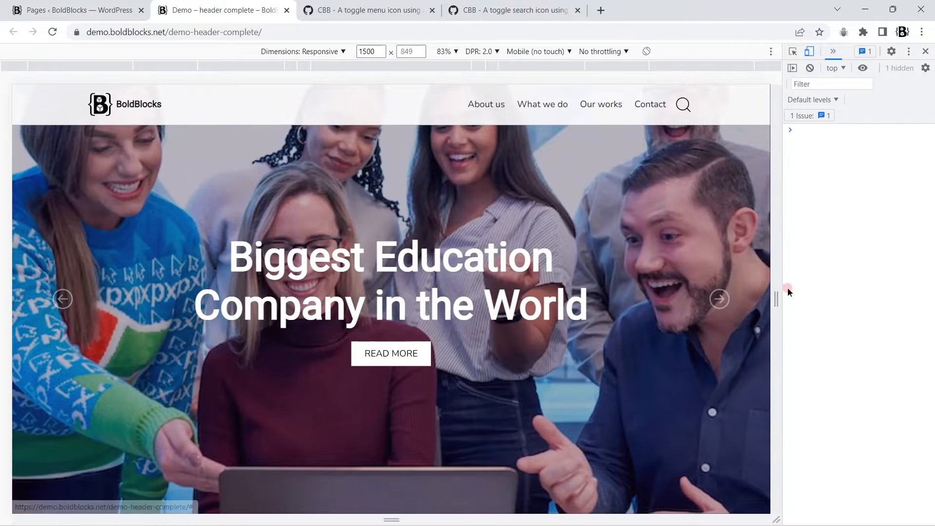
Preview the finished demo header at a viewport width of 712, trying its menu and search toggles open and closed
{"action": "left_click_drag", "start_coordinate": [773, 302], "coordinate": [579, 305]}
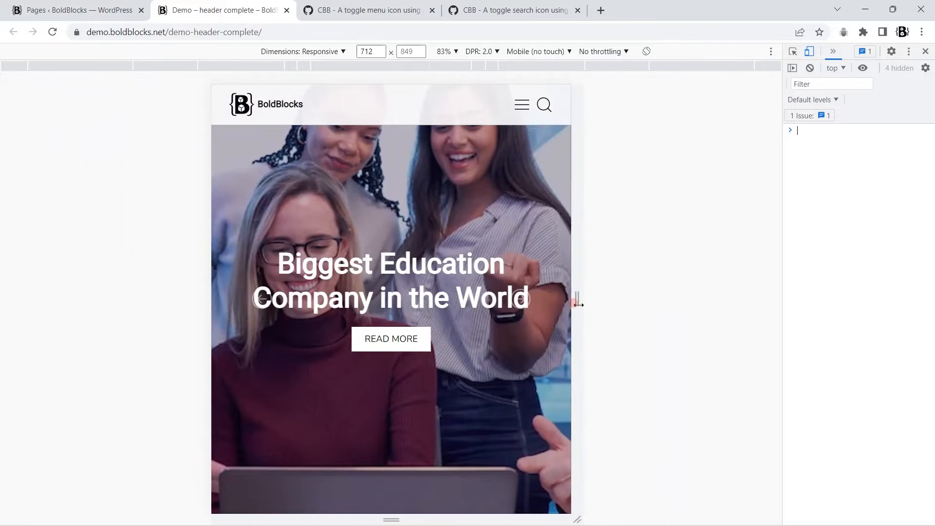
{"action": "left_click", "coordinate": [522, 104]}
{"action": "left_click", "coordinate": [521, 104]}
{"action": "left_click", "coordinate": [539, 103]}
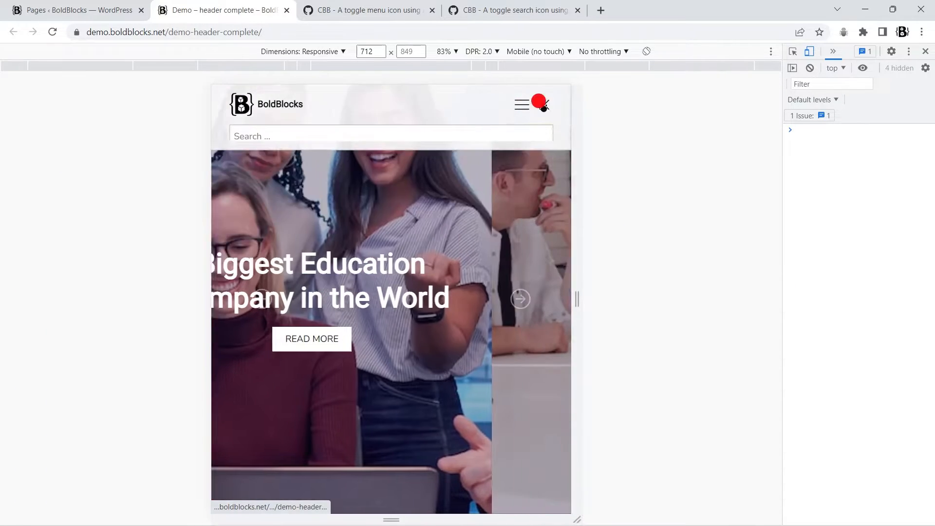
{"action": "left_click", "coordinate": [542, 103]}
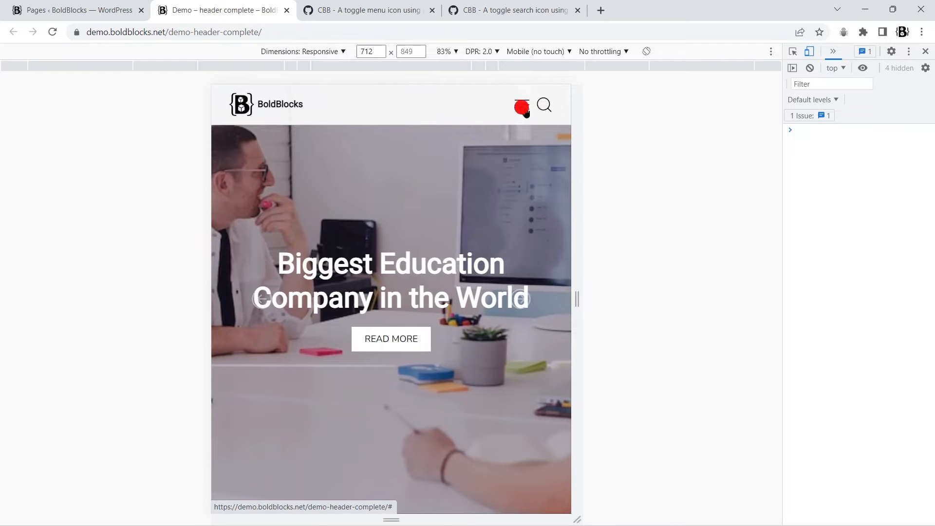
{"action": "left_click", "coordinate": [523, 107]}
{"action": "left_click", "coordinate": [541, 104]}
{"action": "left_click", "coordinate": [536, 106]}
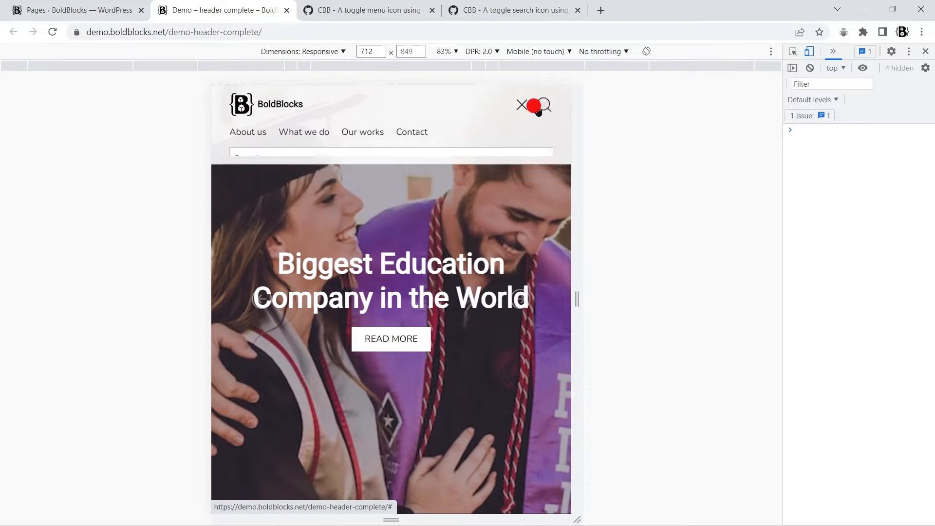
{"action": "left_click", "coordinate": [523, 107]}
Create and publish a new WordPress page titled "Demo - custom header"
{"action": "left_click", "coordinate": [93, 5]}
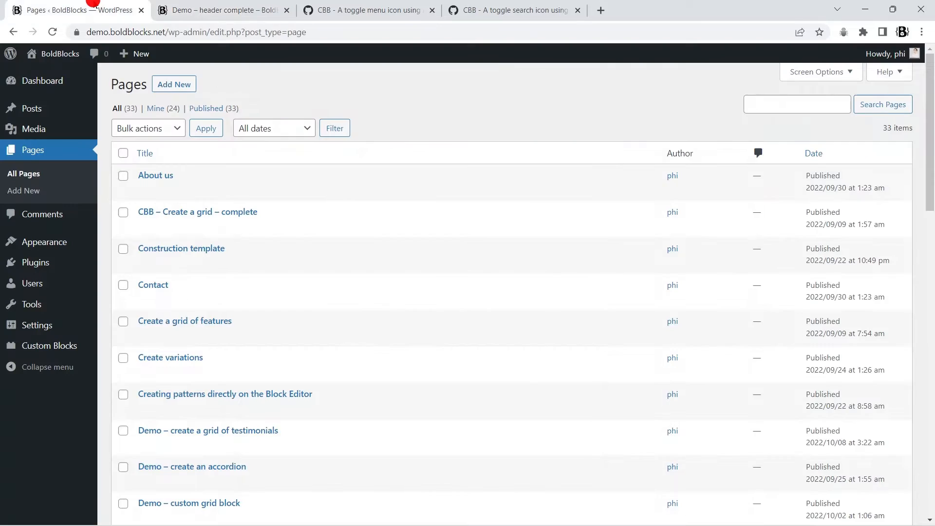
{"action": "left_click", "coordinate": [171, 84]}
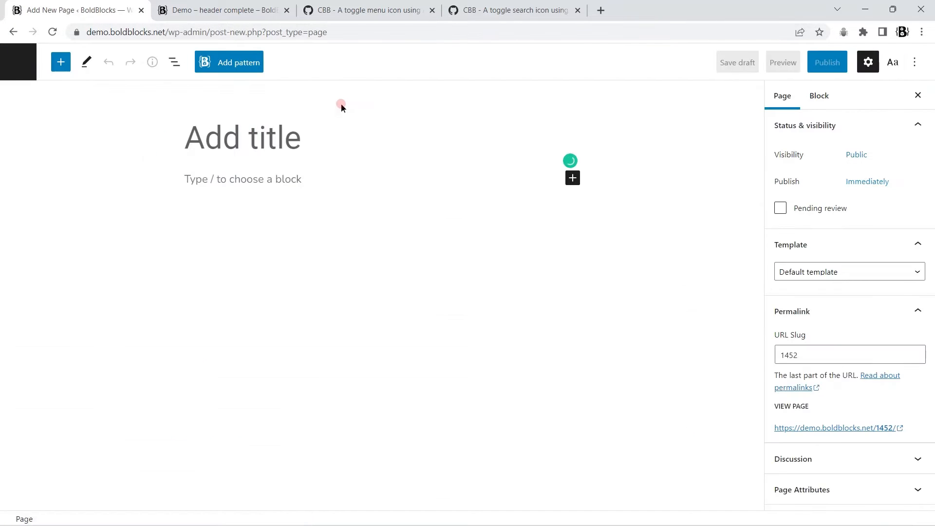
{"action": "type", "text": "Demo - custom header"}
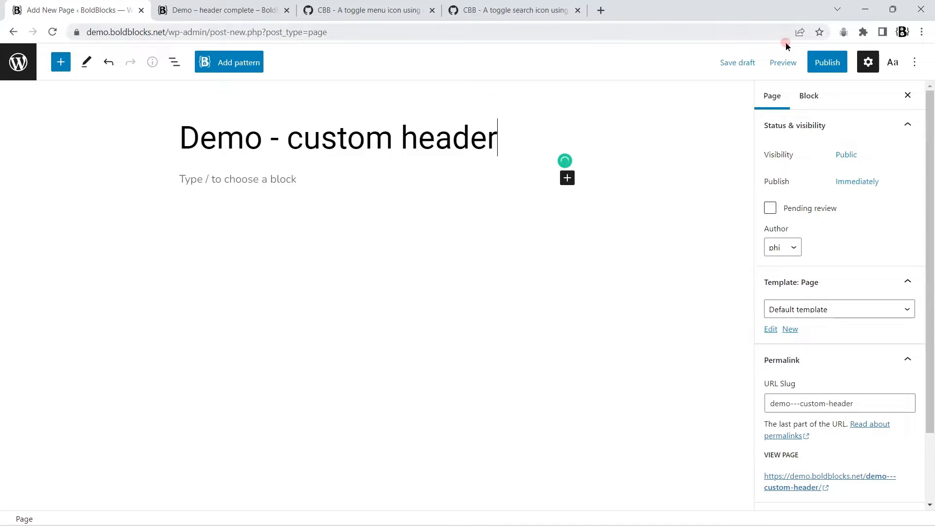
{"action": "left_click", "coordinate": [827, 62]}
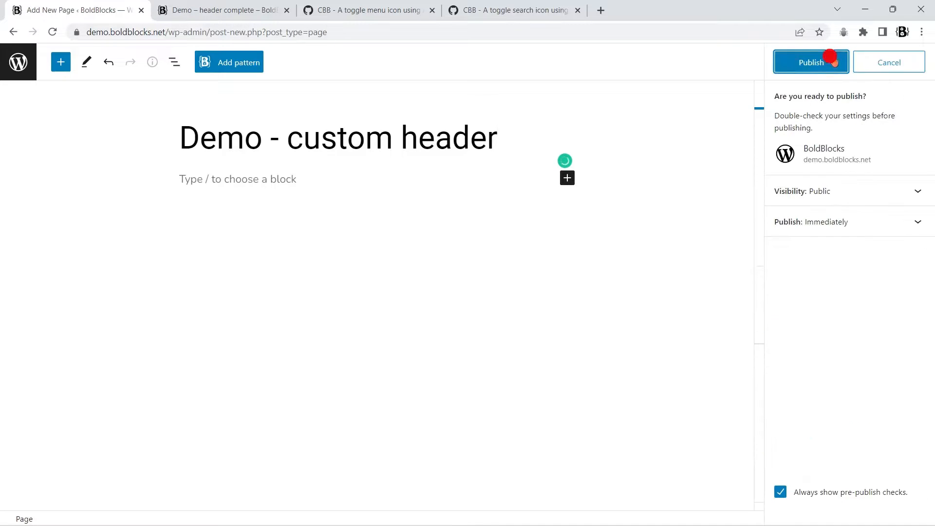
{"action": "left_click", "coordinate": [831, 57]}
{"action": "left_click", "coordinate": [916, 62]}
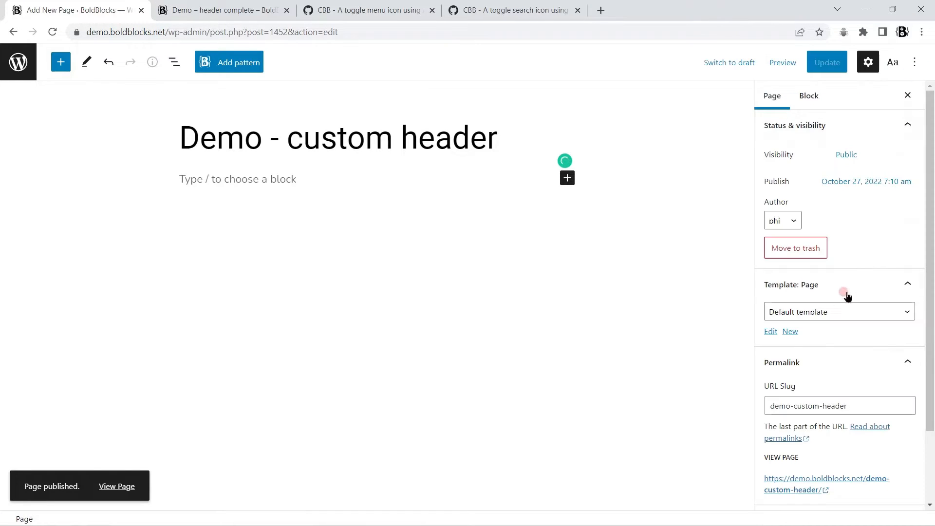
Create a custom template named "Template custom header" for the page
{"action": "left_click", "coordinate": [790, 332]}
{"action": "left_click", "coordinate": [454, 271]}
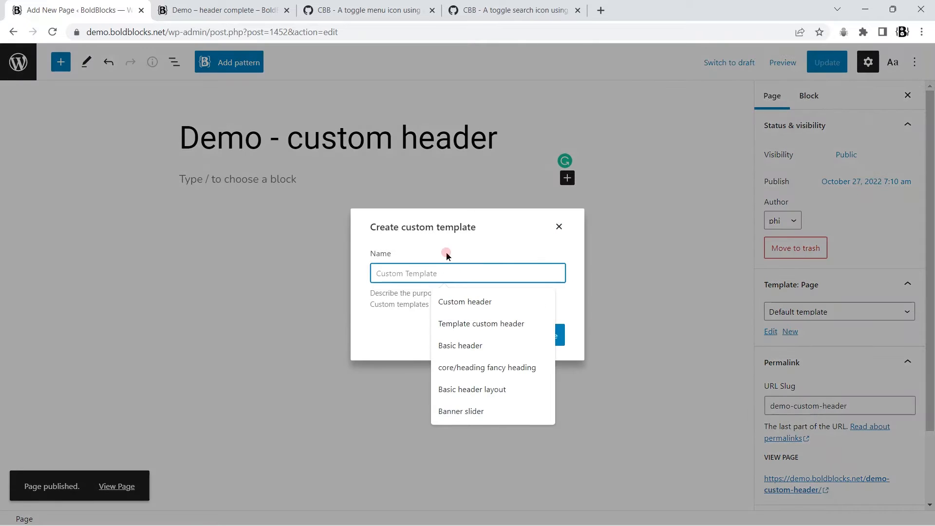
{"action": "type", "text": "Te"}
{"action": "key", "text": "Down"}
{"action": "key", "text": "Return"}
{"action": "key", "text": "Return"}
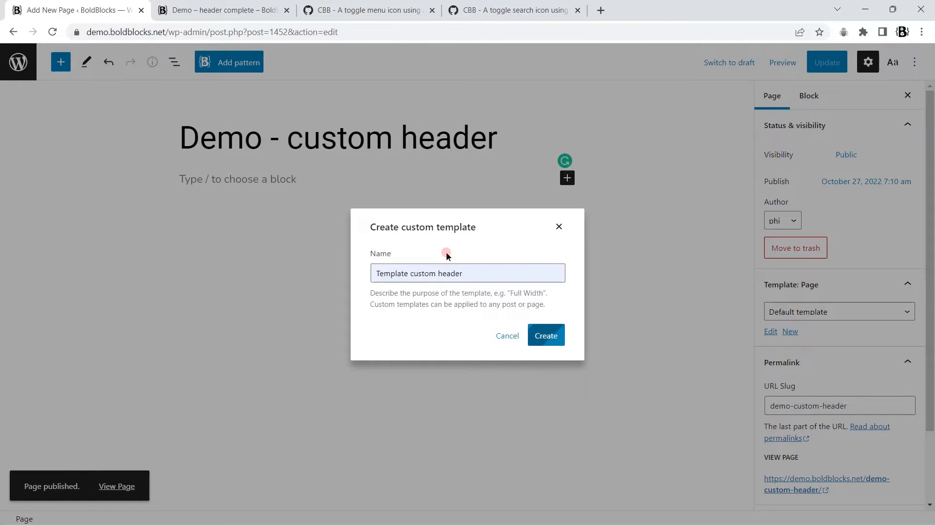
Remove the template's first group and the separator below it
{"action": "left_click", "coordinate": [179, 61]}
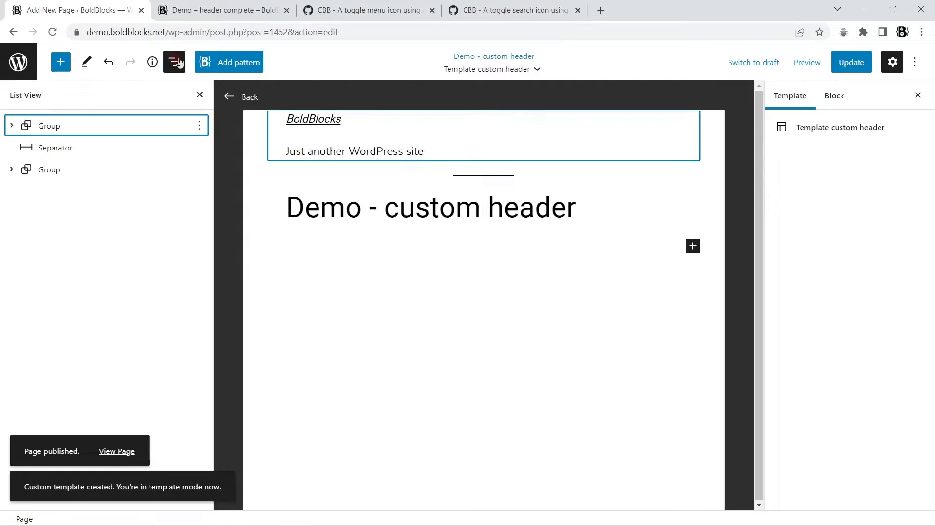
{"action": "left_click", "coordinate": [125, 131]}
{"action": "left_click", "coordinate": [63, 147], "text": "shift"}
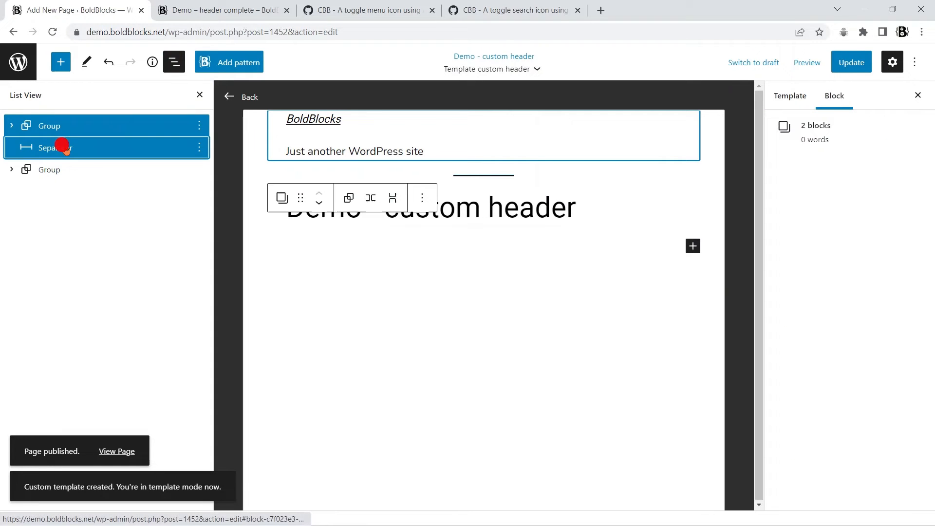
{"action": "left_click", "coordinate": [420, 196]}
{"action": "left_click", "coordinate": [442, 453]}
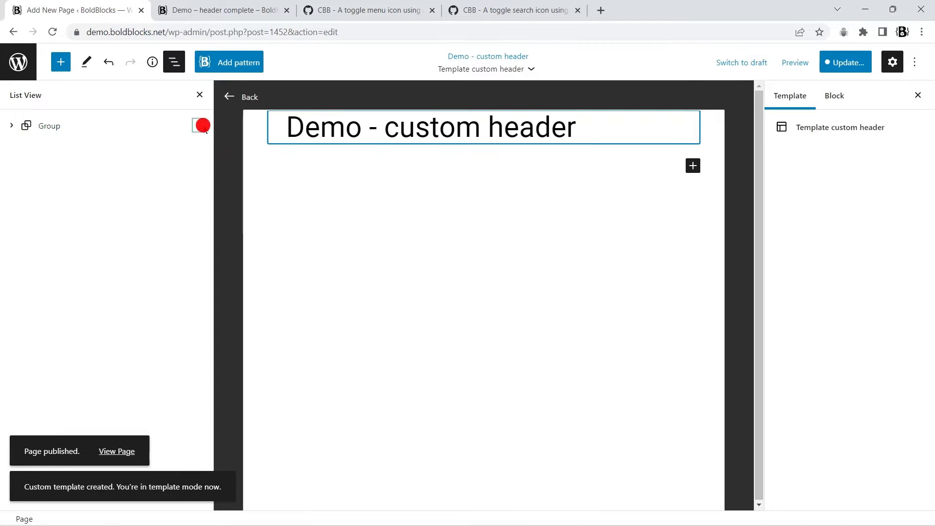
Insert a Header block before the remaining group and start it as a blank header named "Custom header"
{"action": "left_click", "coordinate": [200, 126]}
{"action": "left_click", "coordinate": [236, 216]}
{"action": "type", "text": "/h"}
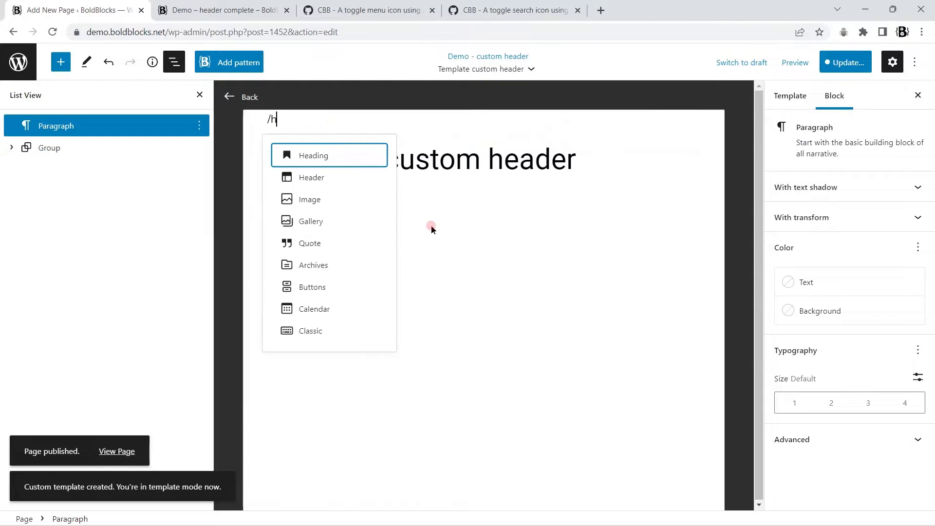
{"action": "key", "text": "Down"}
{"action": "key", "text": "Return"}
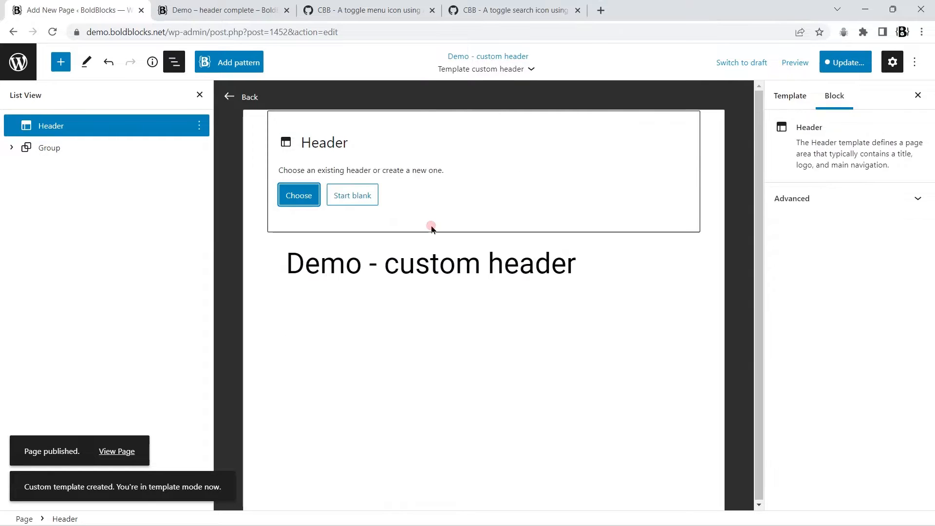
{"action": "left_click", "coordinate": [350, 194]}
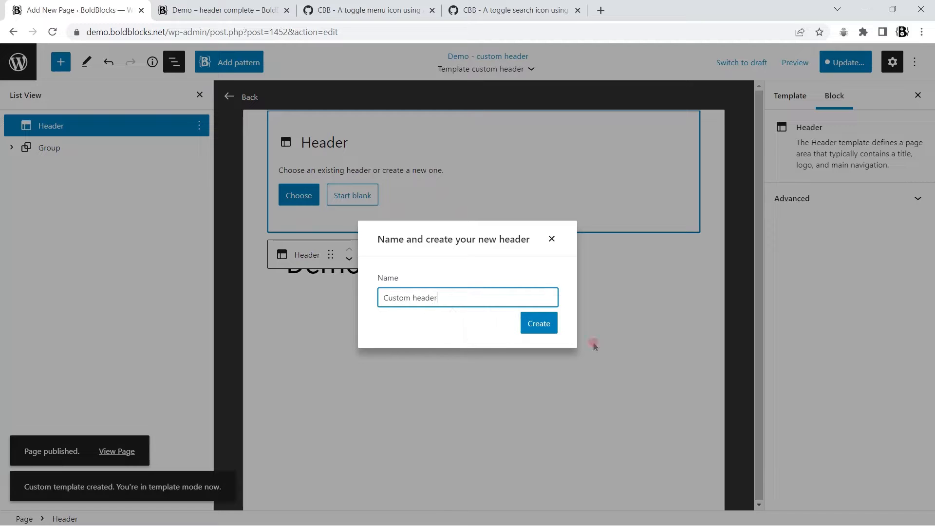
{"action": "left_click", "coordinate": [553, 328]}
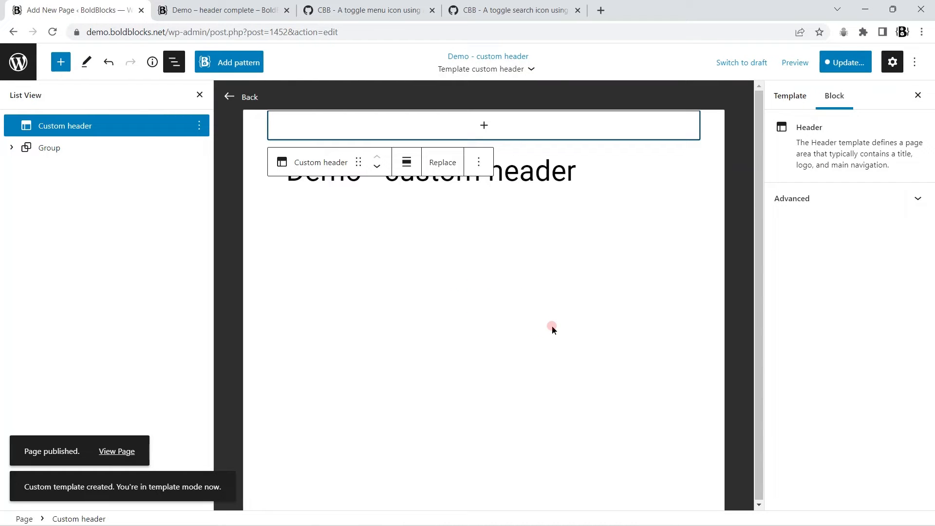
Add an Advanced group inside the custom header and make it inherit the default layout
{"action": "left_click", "coordinate": [484, 125]}
{"action": "left_click", "coordinate": [477, 214]}
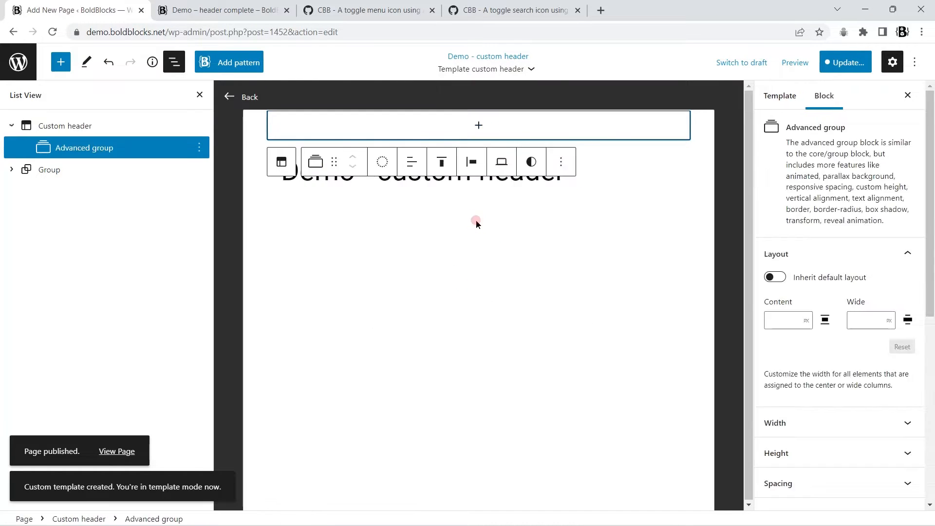
{"action": "left_click", "coordinate": [774, 277]}
Nest a second Advanced group inside the first, align it full width and set its content width to 1200 px
{"action": "left_click", "coordinate": [483, 127]}
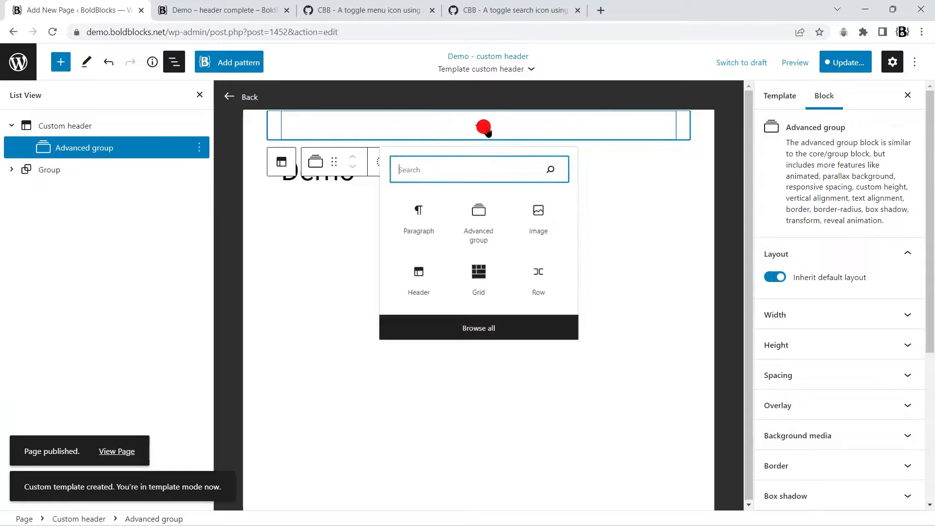
{"action": "left_click", "coordinate": [479, 216]}
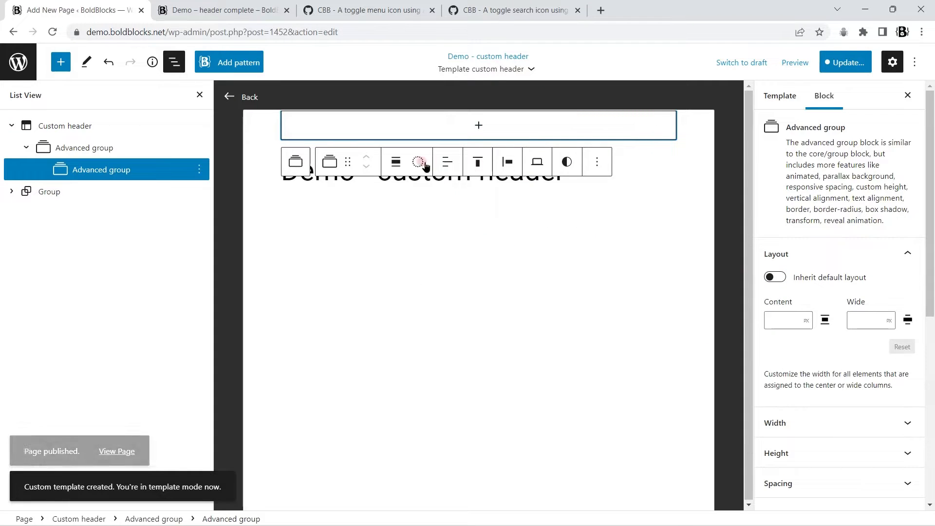
{"action": "left_click", "coordinate": [396, 161]}
{"action": "left_click", "coordinate": [471, 251]}
{"action": "left_click", "coordinate": [775, 322]}
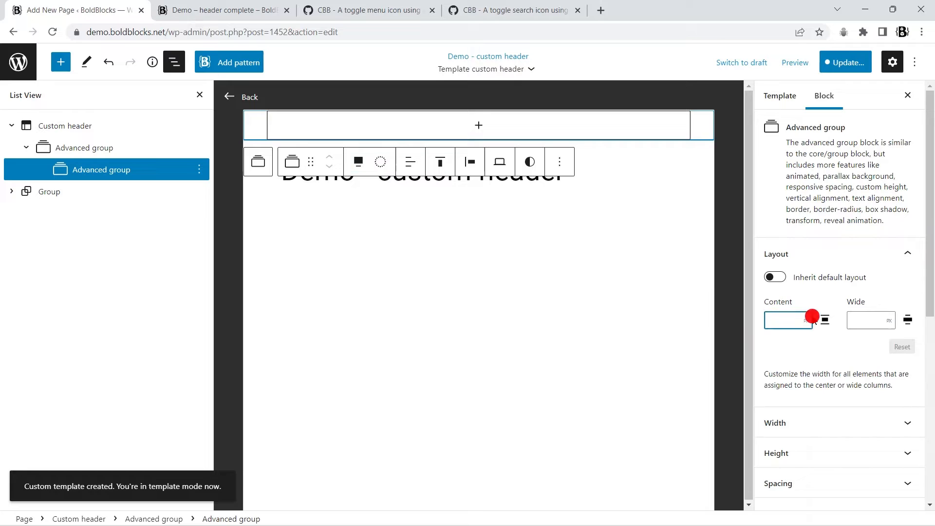
{"action": "type", "text": "1200"}
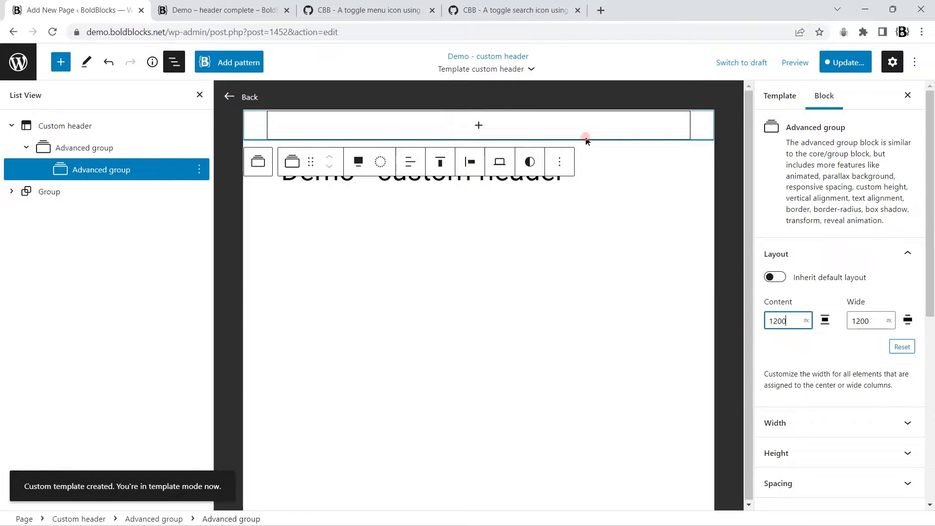
Insert a Grid block into the inner Advanced group
{"action": "left_click", "coordinate": [475, 128]}
{"action": "type", "text": "grid"}
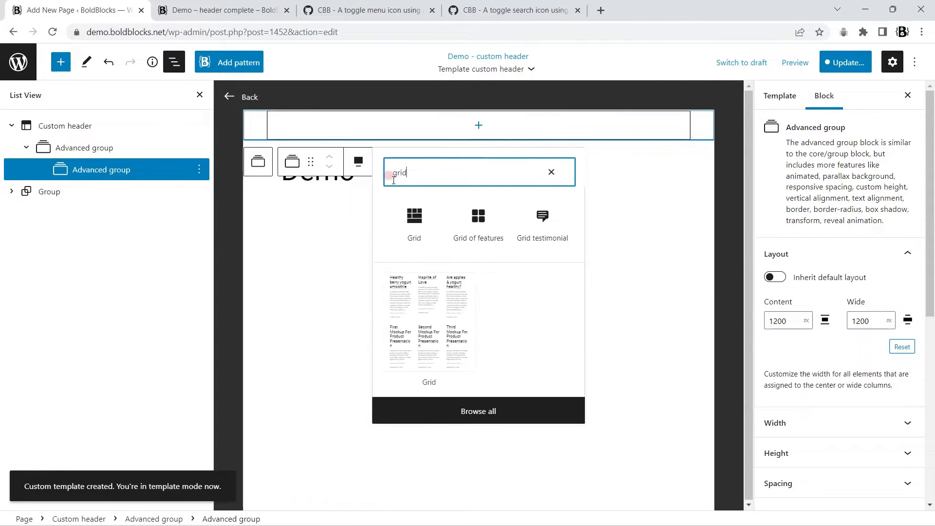
{"action": "left_click", "coordinate": [414, 219]}
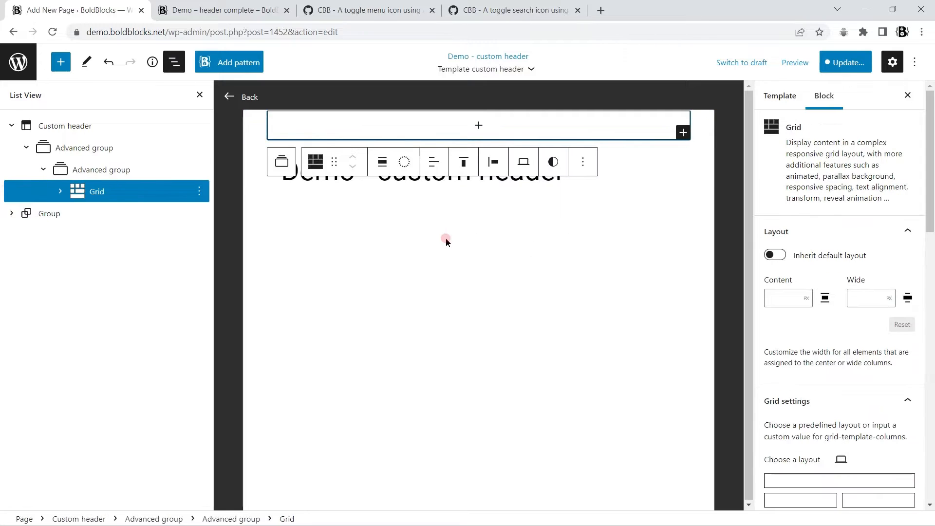
Add a Site Logo to the grid's first item and set its image width to 48
{"action": "left_click", "coordinate": [485, 126]}
{"action": "type", "text": "si"}
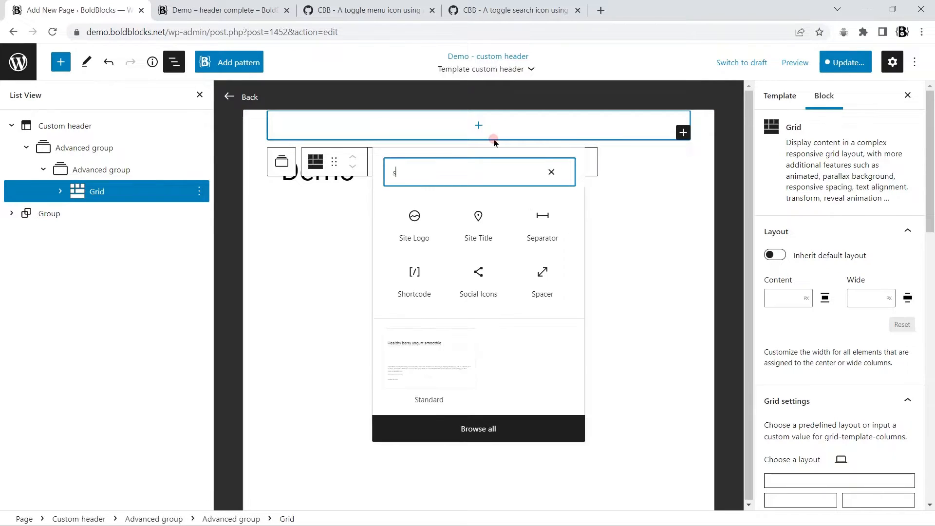
{"action": "left_click", "coordinate": [419, 226]}
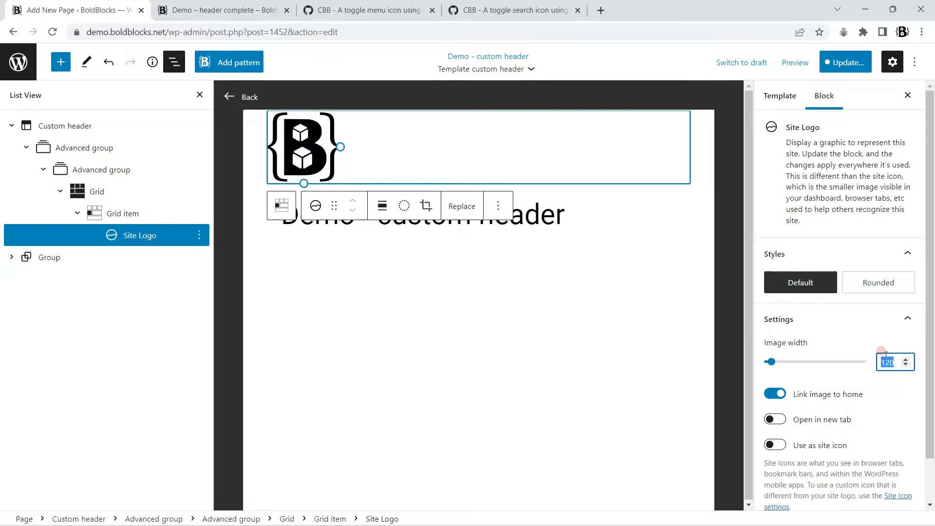
{"action": "type", "text": "48"}
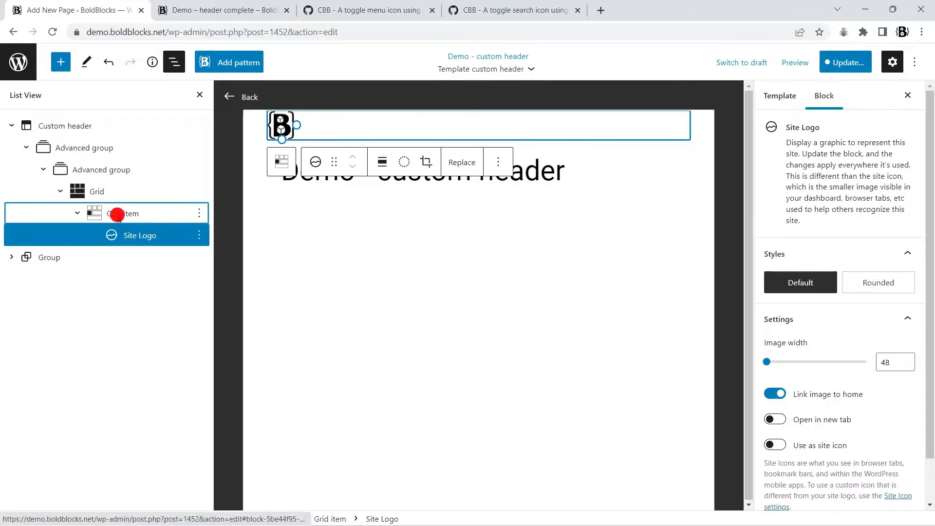
Add a Site Title below the logo in the same grid item and set its appearance to Bold
{"action": "left_click", "coordinate": [121, 213]}
{"action": "left_click", "coordinate": [682, 132]}
{"action": "type", "text": "s"}
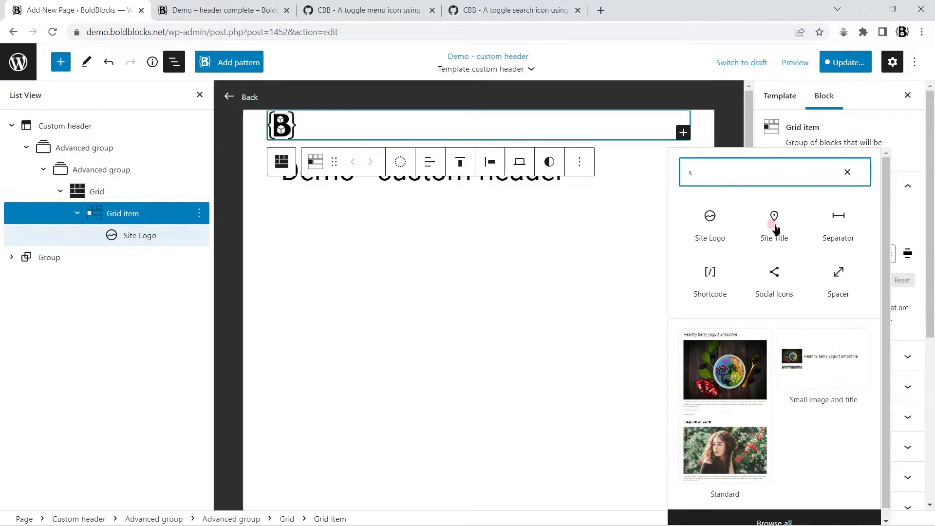
{"action": "left_click", "coordinate": [775, 219]}
{"action": "scroll", "coordinate": [823, 349], "scroll_direction": "down", "scroll_amount": 1}
{"action": "scroll", "coordinate": [823, 349], "scroll_direction": "down", "scroll_amount": 3}
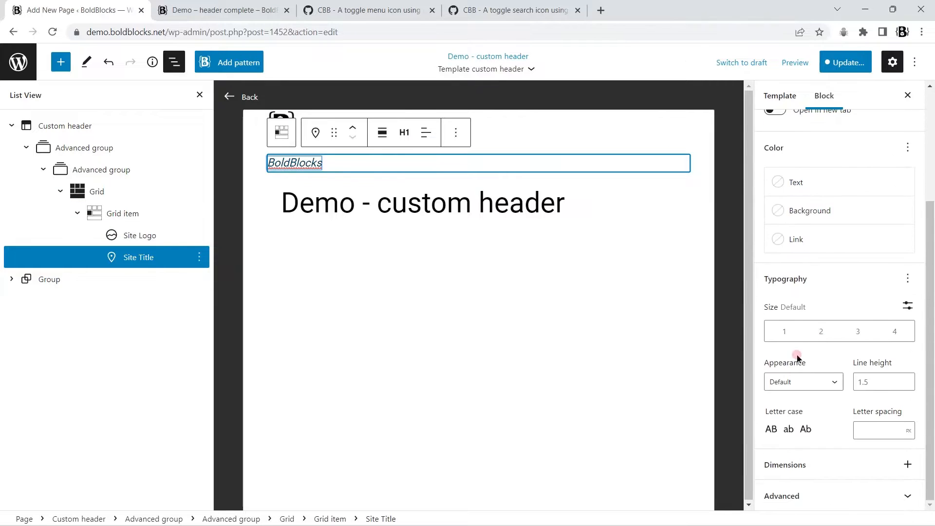
{"action": "left_click", "coordinate": [802, 383]}
{"action": "left_click", "coordinate": [799, 495]}
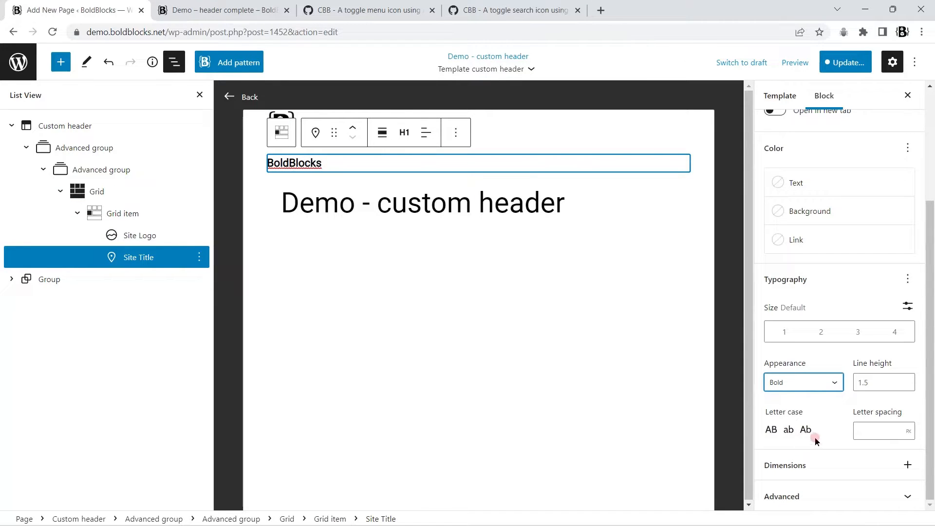
Group the site logo and site title into a row and reduce the row's block spacing
{"action": "left_click", "coordinate": [155, 235], "text": "shift"}
{"action": "left_click", "coordinate": [370, 194]}
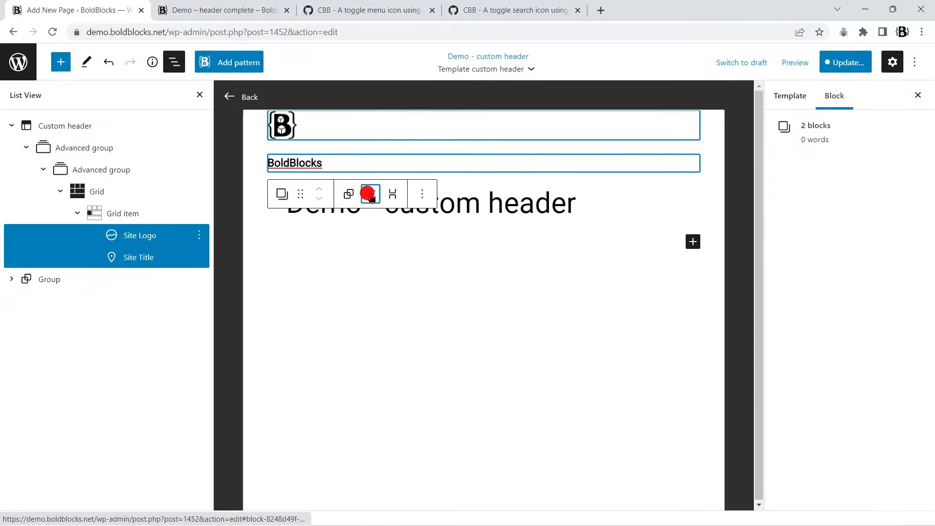
{"action": "scroll", "coordinate": [889, 357], "scroll_direction": "down", "scroll_amount": 5}
{"action": "left_click", "coordinate": [778, 291]}
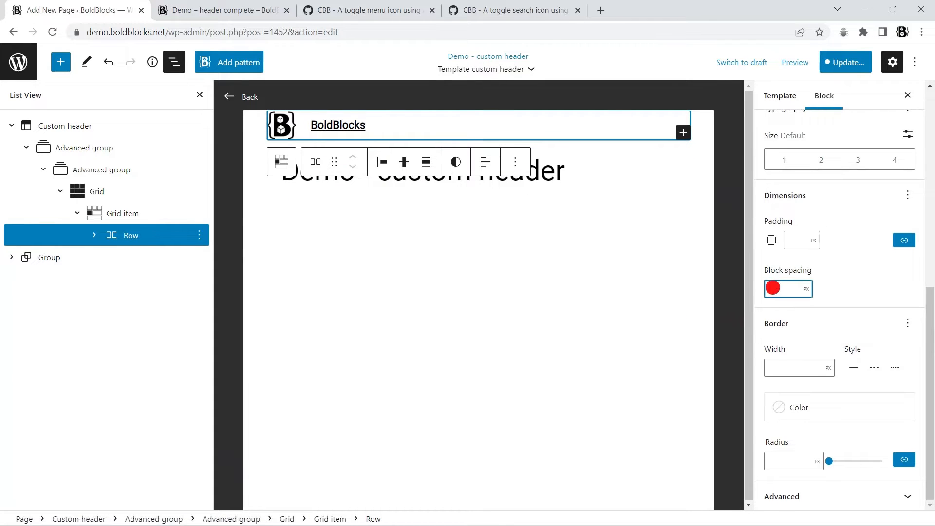
Add a second grid item to the header grid
{"action": "left_click", "coordinate": [122, 199]}
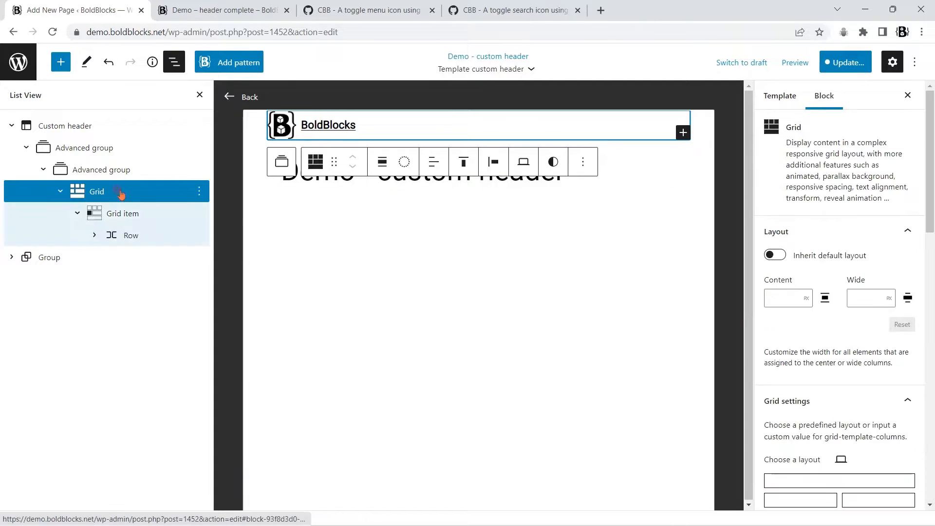
{"action": "left_click", "coordinate": [683, 129]}
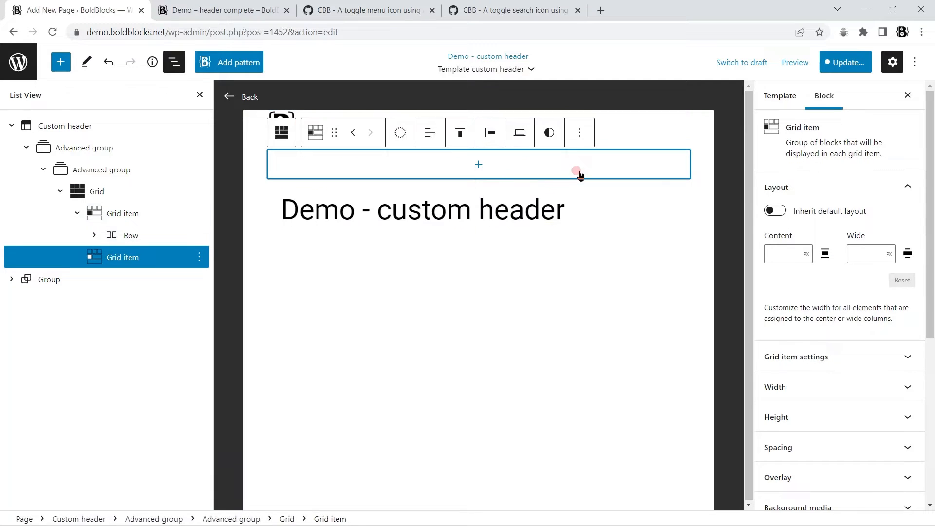
Add a Navigation block to the second grid item and assign it the menu with About us, What we do, Our works and Contact
{"action": "left_click", "coordinate": [479, 165]}
{"action": "type", "text": "n"}
{"action": "left_click", "coordinate": [409, 263]}
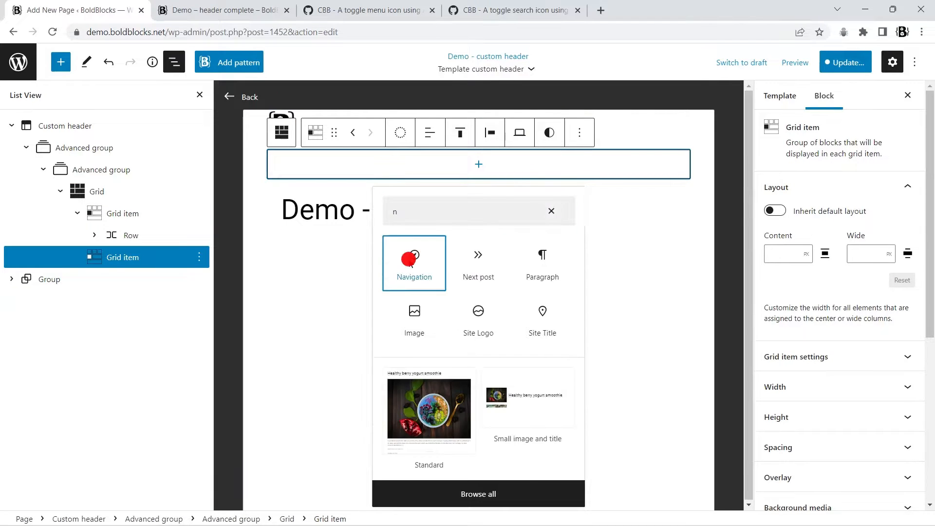
{"action": "left_click", "coordinate": [367, 165]}
{"action": "left_click", "coordinate": [387, 255]}
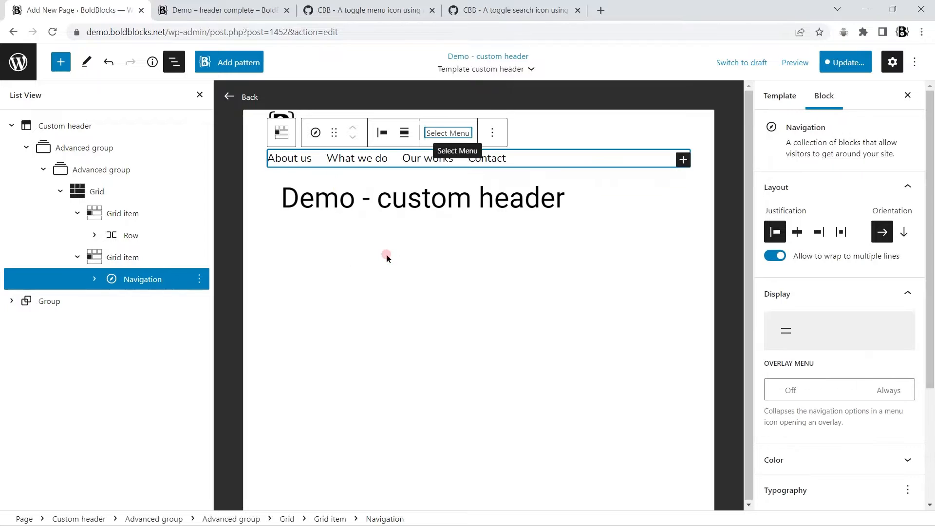
Give the header grid the two-column minmax(0, 1fr) minmax(0, 2fr) layout and vertically align its items to the middle
{"action": "left_click", "coordinate": [100, 196]}
{"action": "scroll", "coordinate": [842, 244], "scroll_direction": "down", "scroll_amount": 9}
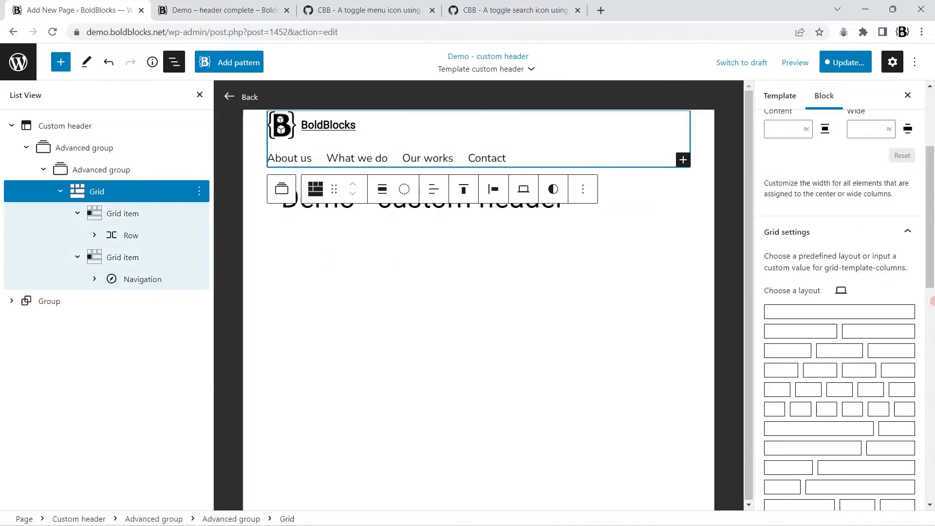
{"action": "left_click", "coordinate": [844, 232]}
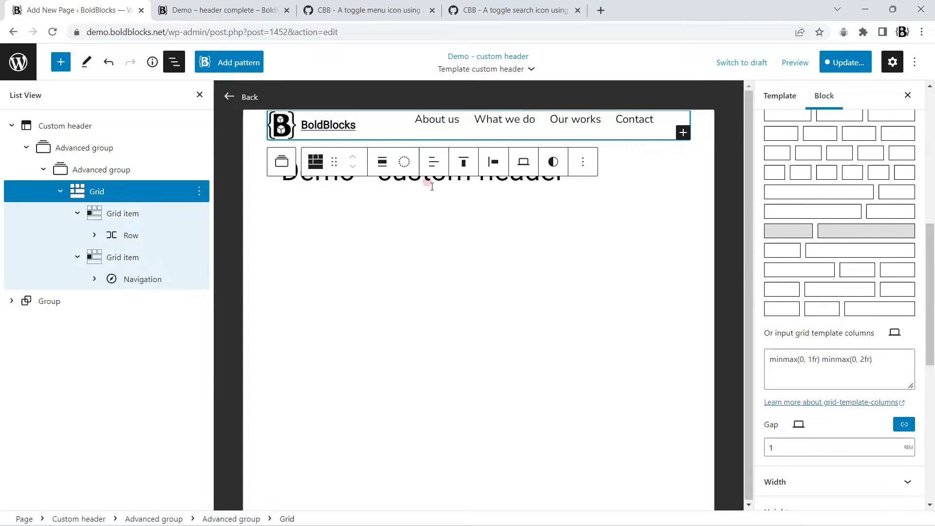
{"action": "left_click", "coordinate": [460, 161]}
{"action": "left_click", "coordinate": [491, 220]}
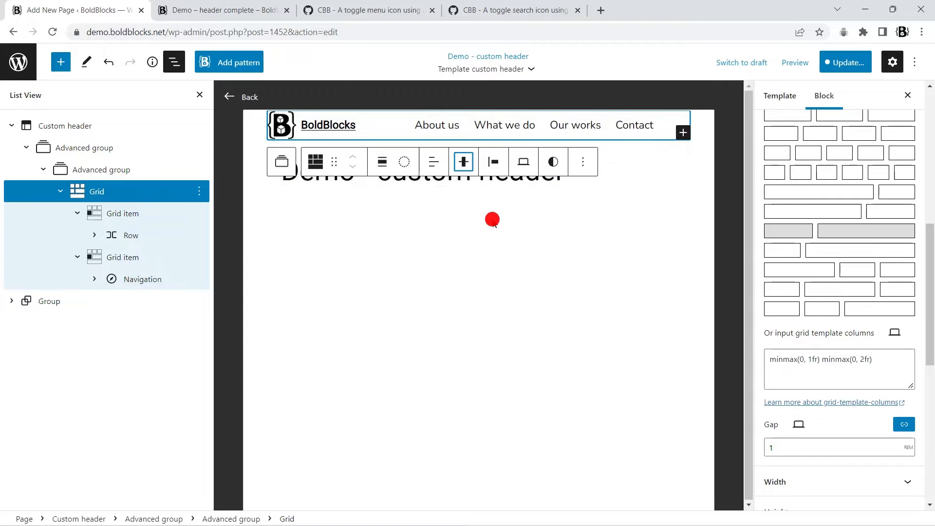
Justify the contents of the second grid item, which holds the navigation, to the right
{"action": "left_click", "coordinate": [95, 256]}
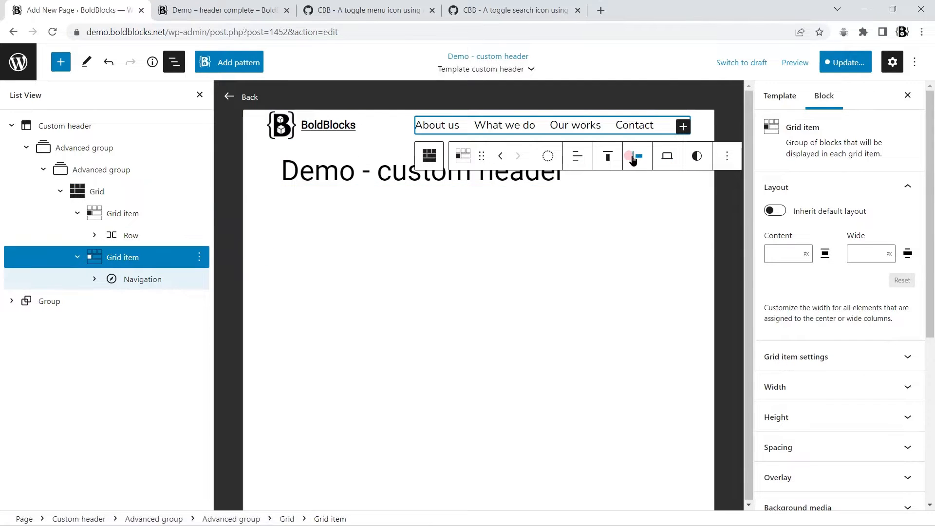
{"action": "left_click", "coordinate": [638, 156]}
{"action": "left_click", "coordinate": [669, 235]}
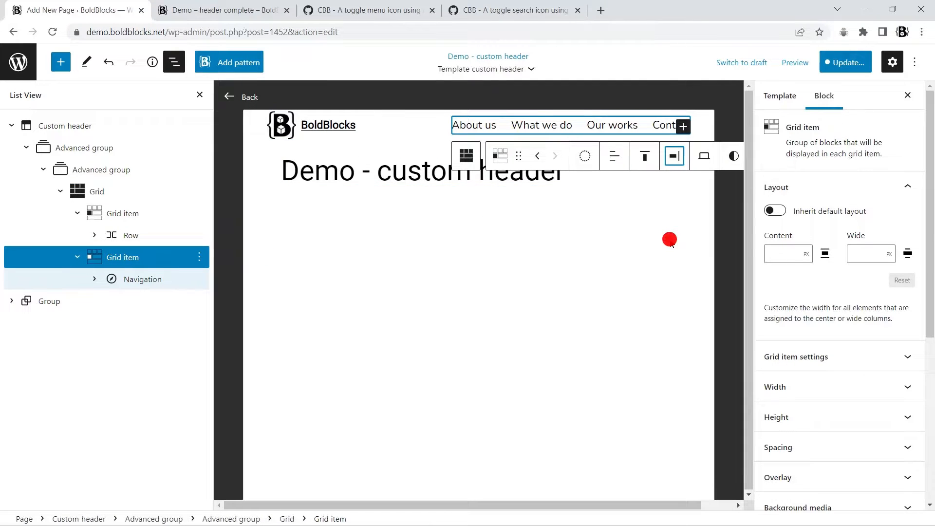
Set the grid's template columns to minmax(0, 180px) minmax(0, 1fr)
{"action": "left_click", "coordinate": [102, 192]}
{"action": "scroll", "coordinate": [845, 317], "scroll_direction": "down", "scroll_amount": 5}
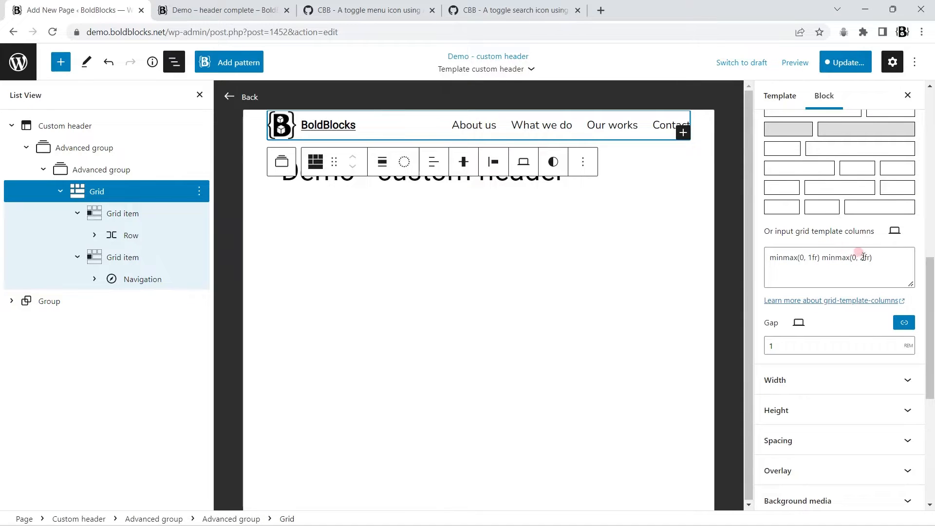
{"action": "key", "text": "BackSpace"}
{"action": "type", "text": "1"}
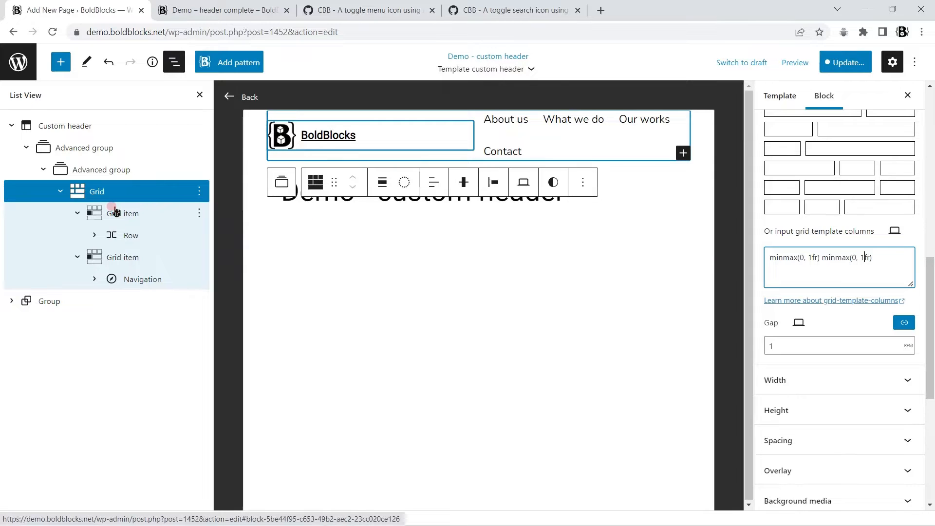
{"action": "key", "text": "BackSpace"}
{"action": "key", "text": "BackSpace"}
{"action": "type", "text": "200"}
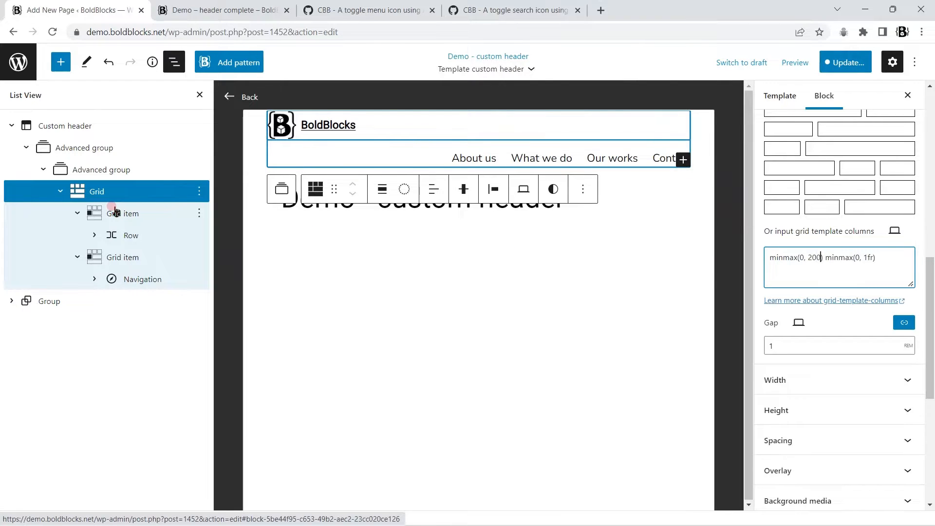
{"action": "type", "text": "px"}
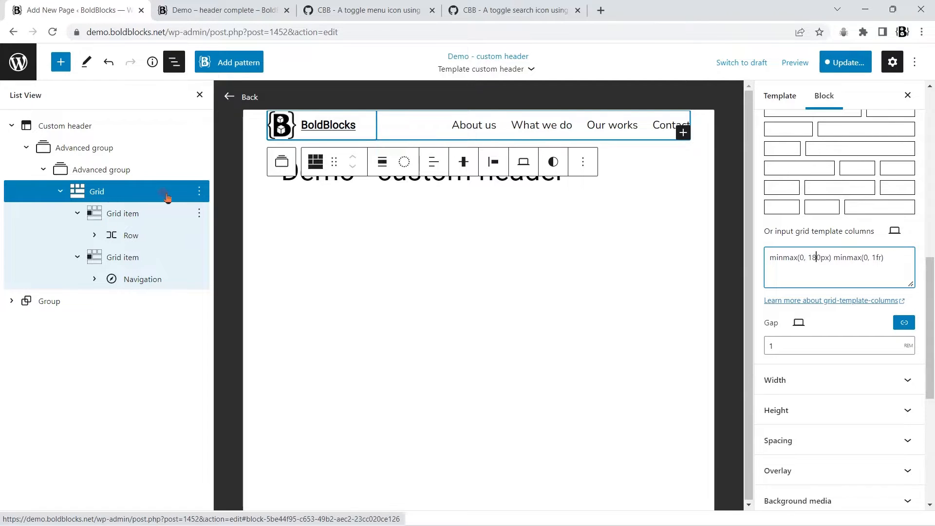
Set the inner Advanced group's top and bottom padding to 1 rem, leaving the side padding empty
{"action": "left_click", "coordinate": [118, 167]}
{"action": "scroll", "coordinate": [858, 263], "scroll_direction": "down", "scroll_amount": 3}
{"action": "left_click", "coordinate": [835, 282]}
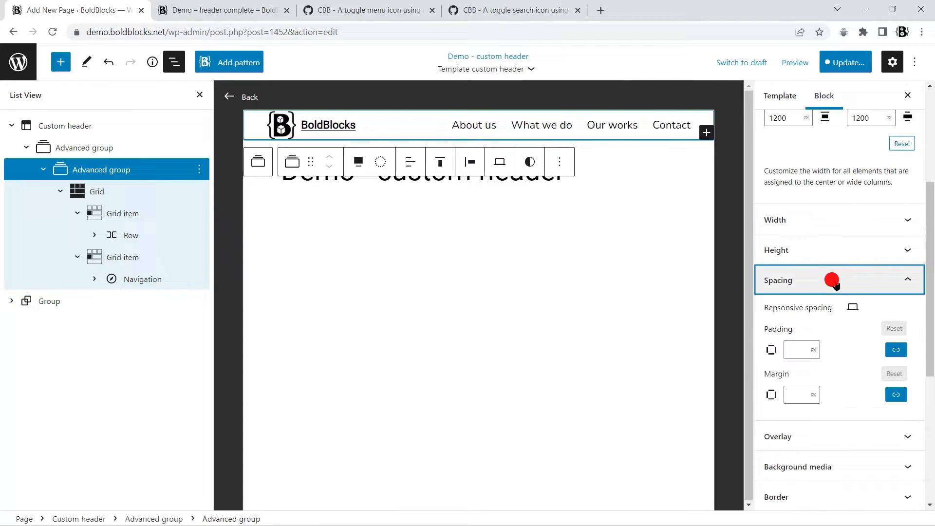
{"action": "left_click", "coordinate": [812, 350]}
{"action": "left_click", "coordinate": [814, 385]}
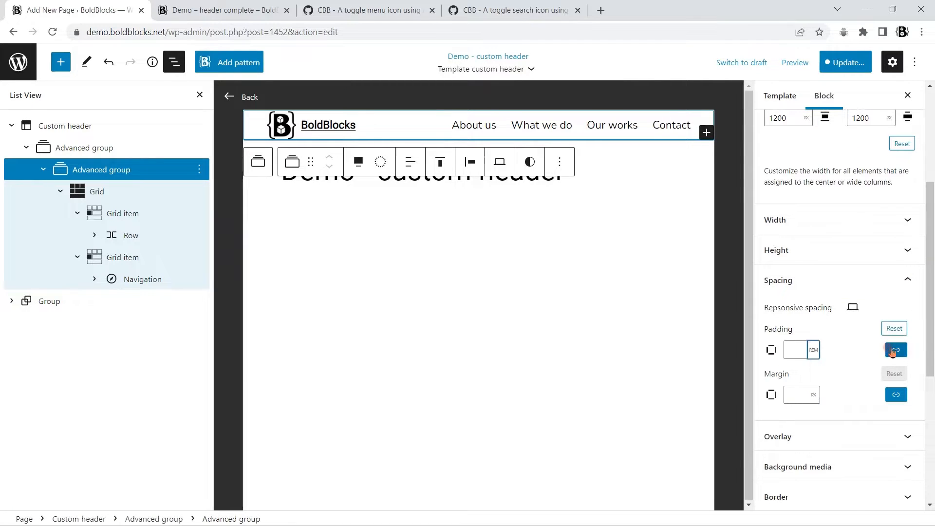
{"action": "left_click", "coordinate": [896, 349]}
{"action": "type", "text": "1"}
{"action": "left_click", "coordinate": [844, 369]}
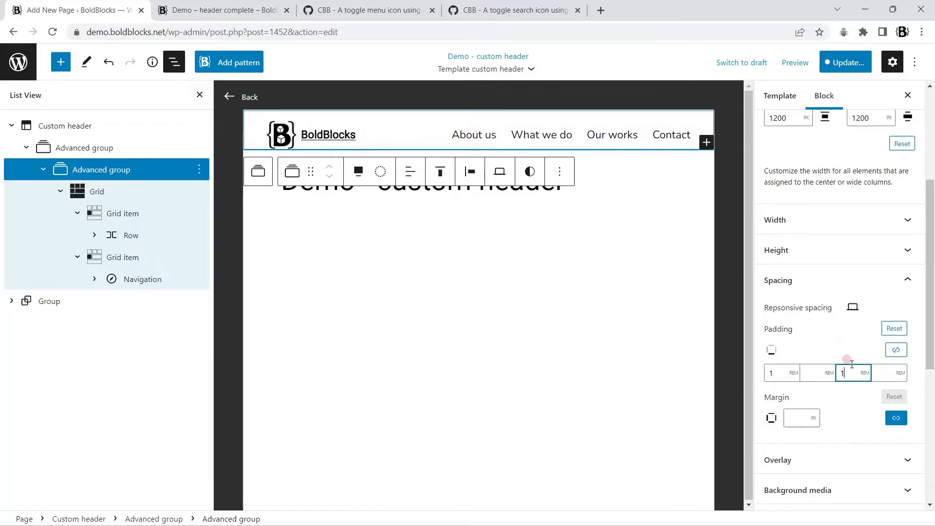
{"action": "type", "text": "1"}
{"action": "left_click", "coordinate": [848, 342]}
Save the header changes and open the published page in a new browser tab
{"action": "left_click", "coordinate": [842, 62]}
{"action": "left_click", "coordinate": [834, 62]}
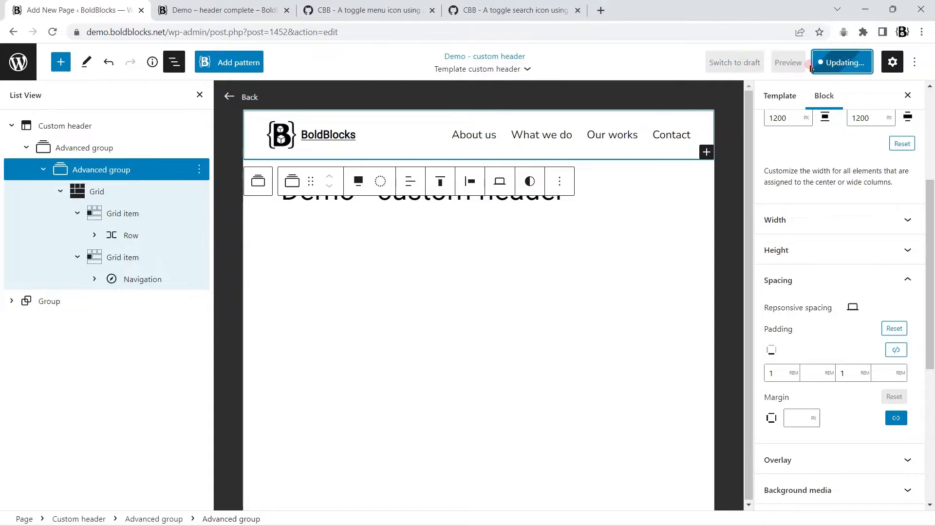
{"action": "left_click", "coordinate": [209, 8]}
{"action": "left_click", "coordinate": [81, 5]}
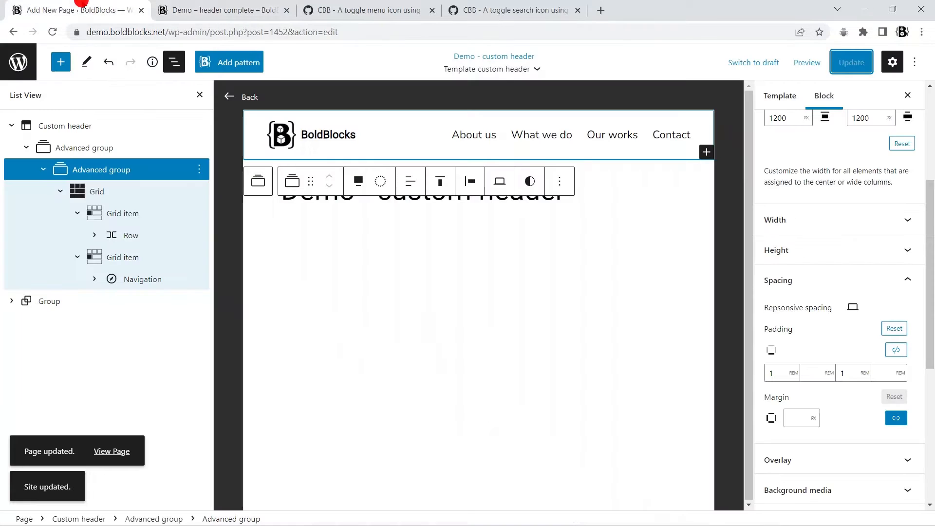
{"action": "right_click", "coordinate": [111, 447]}
{"action": "left_click", "coordinate": [171, 350]}
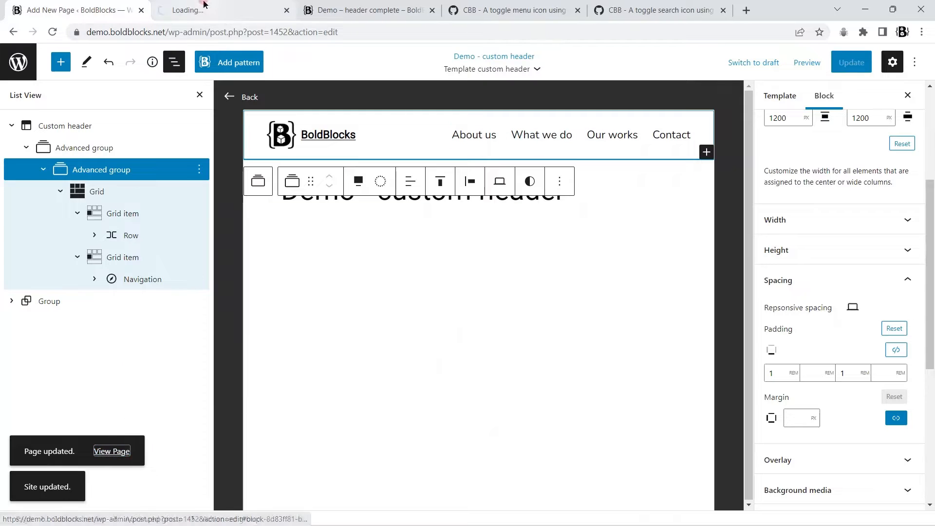
{"action": "left_click", "coordinate": [211, 5]}
{"action": "left_click", "coordinate": [82, 10]}
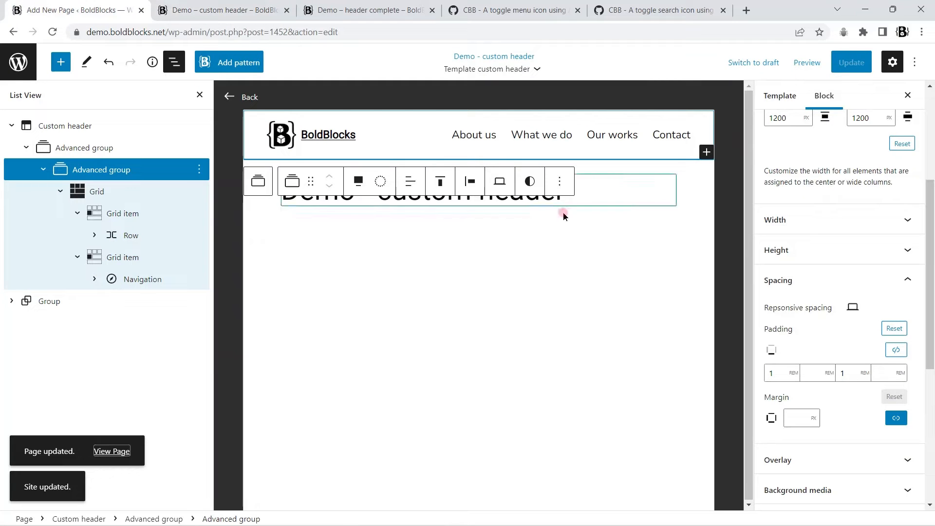
Give the inner Advanced group a solid grey bottom border 1 px wide
{"action": "scroll", "coordinate": [874, 264], "scroll_direction": "down", "scroll_amount": 3}
{"action": "left_click", "coordinate": [833, 317]}
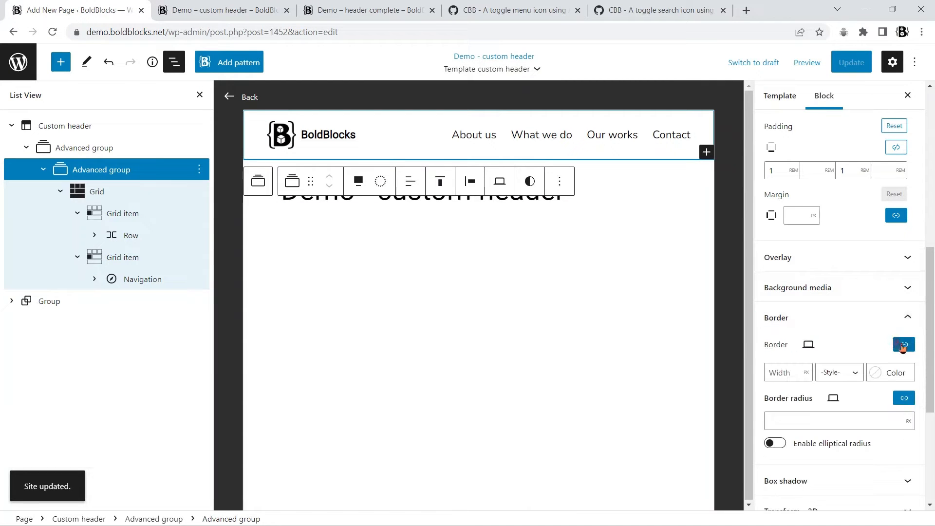
{"action": "left_click", "coordinate": [900, 344]}
{"action": "scroll", "coordinate": [871, 291], "scroll_direction": "down", "scroll_amount": 2}
{"action": "left_click", "coordinate": [839, 355]}
{"action": "left_click", "coordinate": [830, 413]}
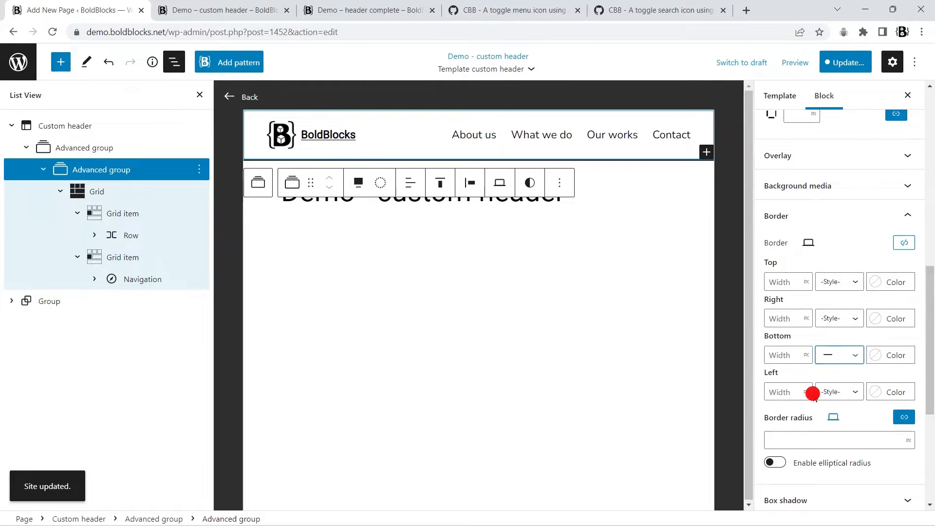
{"action": "type", "text": "1"}
{"action": "left_click", "coordinate": [891, 355]}
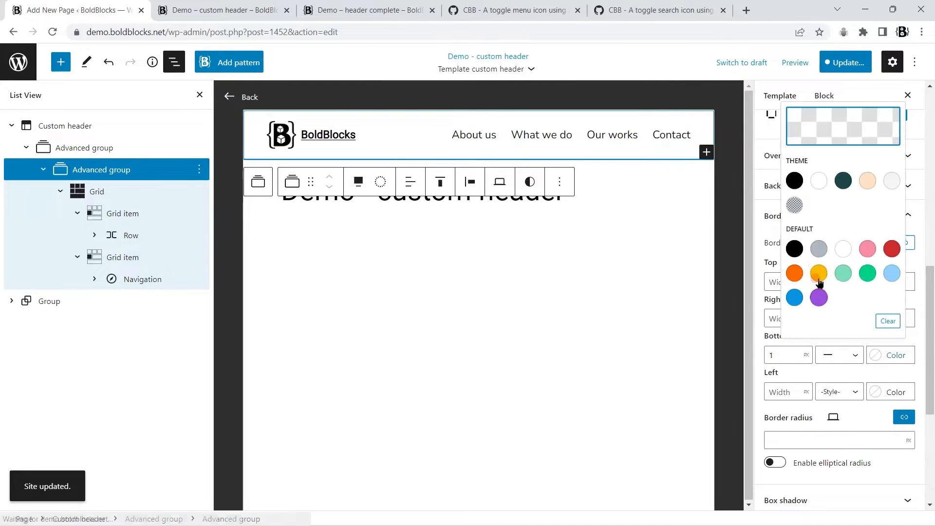
{"action": "left_click", "coordinate": [819, 249]}
Save the border change and view the live page in responsive device mode at a width of 547 px
{"action": "left_click", "coordinate": [844, 67]}
{"action": "left_click", "coordinate": [828, 63]}
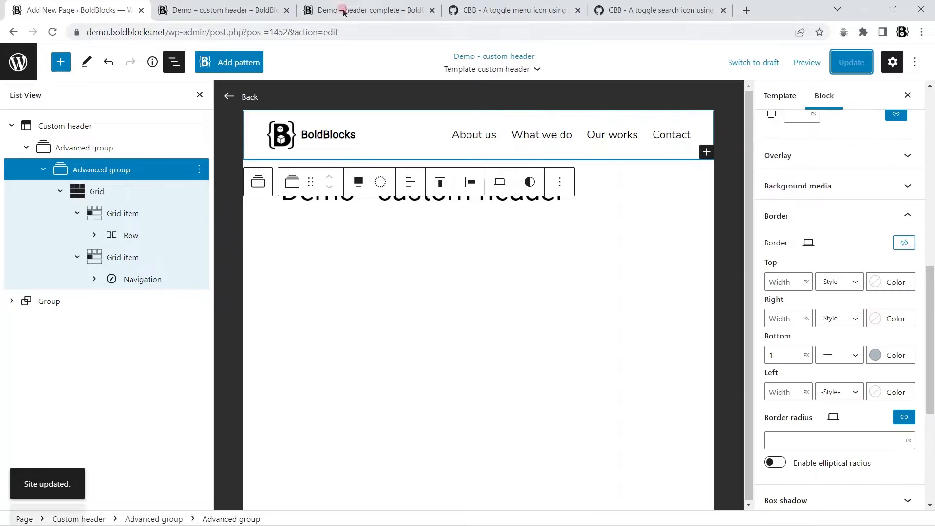
{"action": "left_click", "coordinate": [179, 10]}
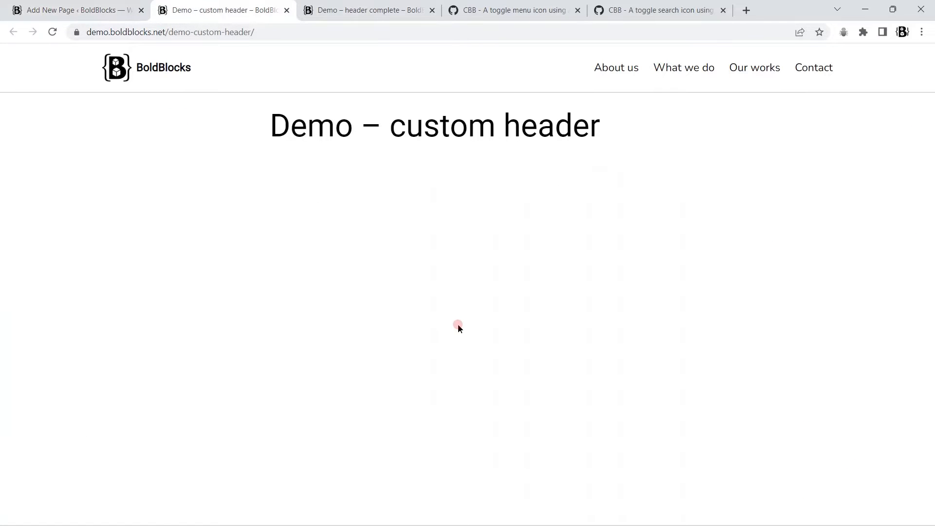
{"action": "key", "text": "F12"}
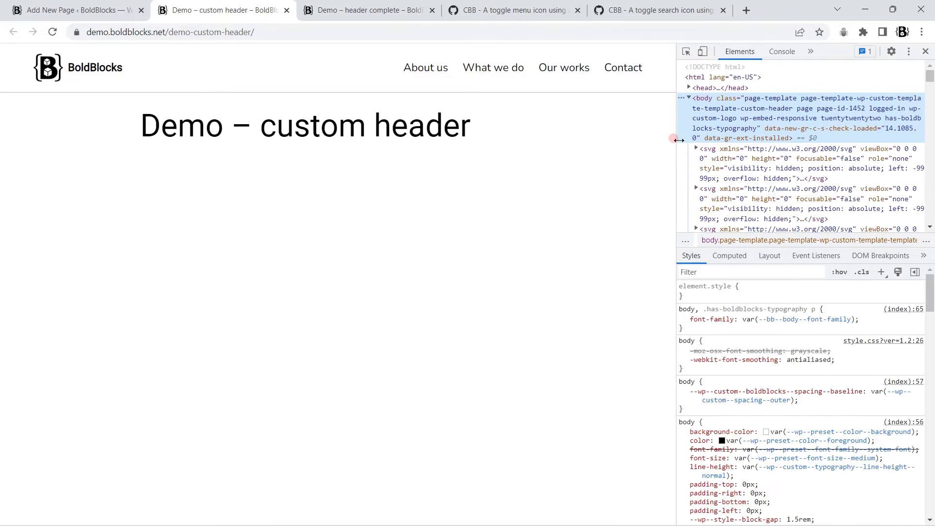
{"action": "left_click", "coordinate": [796, 53]}
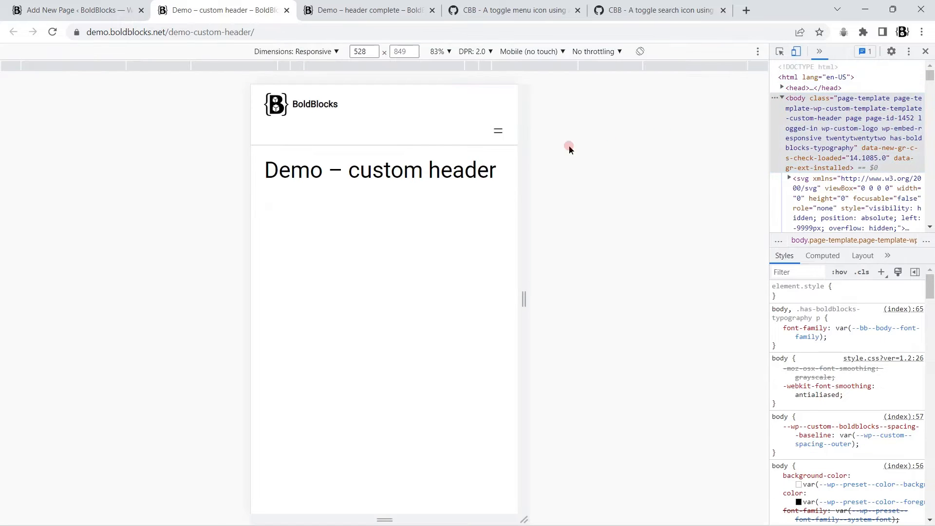
{"action": "mouse_move", "coordinate": [523, 298]}
{"action": "left_mouse_down"}
{"action": "mouse_move", "coordinate": [704, 297]}
{"action": "mouse_move", "coordinate": [529, 289]}
{"action": "left_mouse_up"}
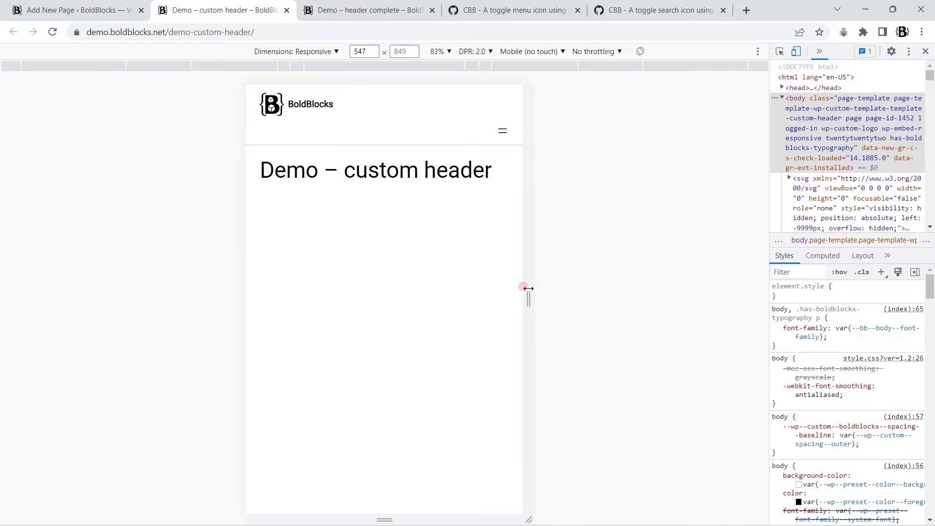
Turn off the Navigation block's overlay menu, save the change and reload the live page to check it
{"action": "left_click", "coordinate": [73, 10]}
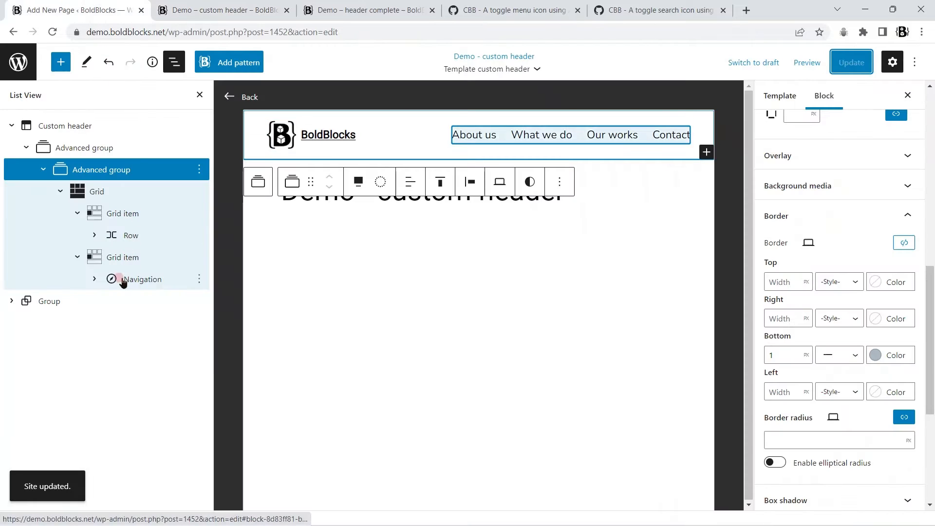
{"action": "left_click", "coordinate": [128, 279]}
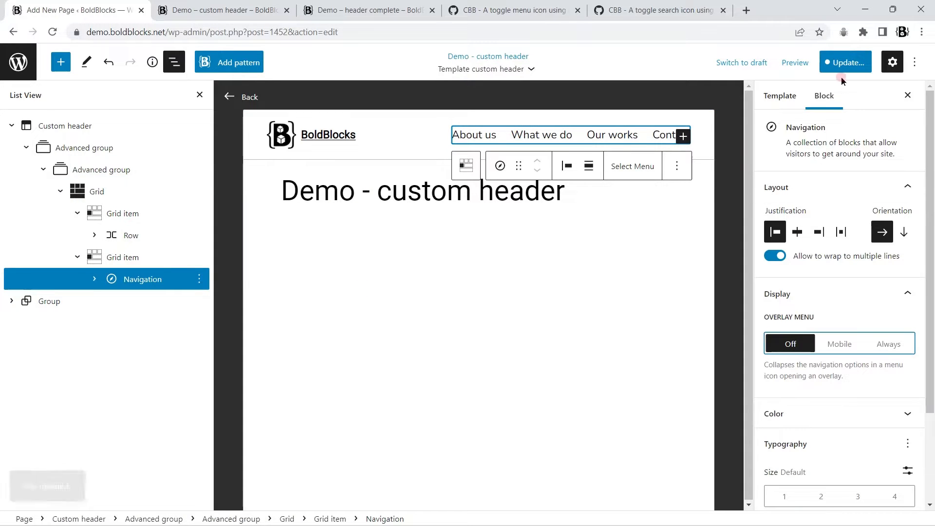
{"action": "left_click", "coordinate": [845, 62]}
{"action": "left_click", "coordinate": [843, 63]}
{"action": "left_click", "coordinate": [233, 8]}
{"action": "left_click", "coordinate": [54, 30]}
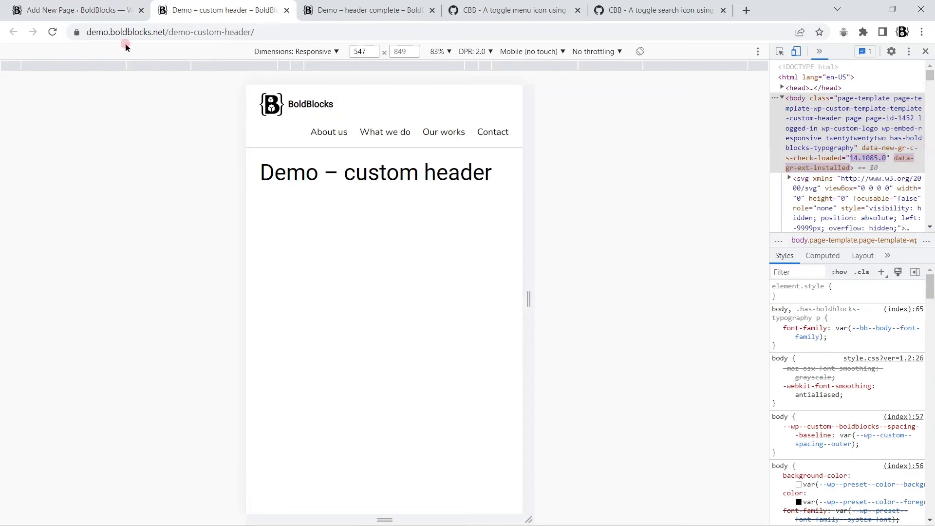
Justify the second grid item's contents to the left for the Mobile view
{"action": "left_click", "coordinate": [81, 8]}
{"action": "left_click", "coordinate": [128, 256]}
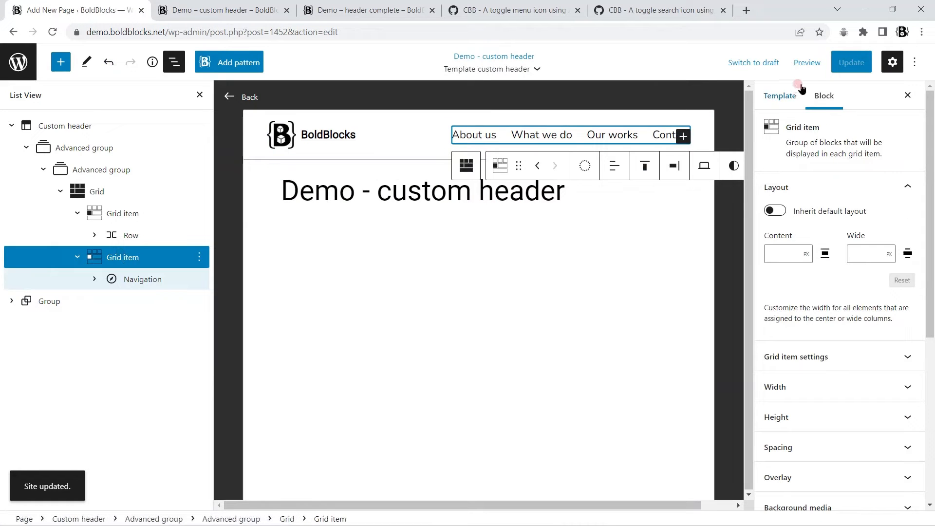
{"action": "left_click", "coordinate": [807, 62]}
{"action": "left_click", "coordinate": [728, 141]}
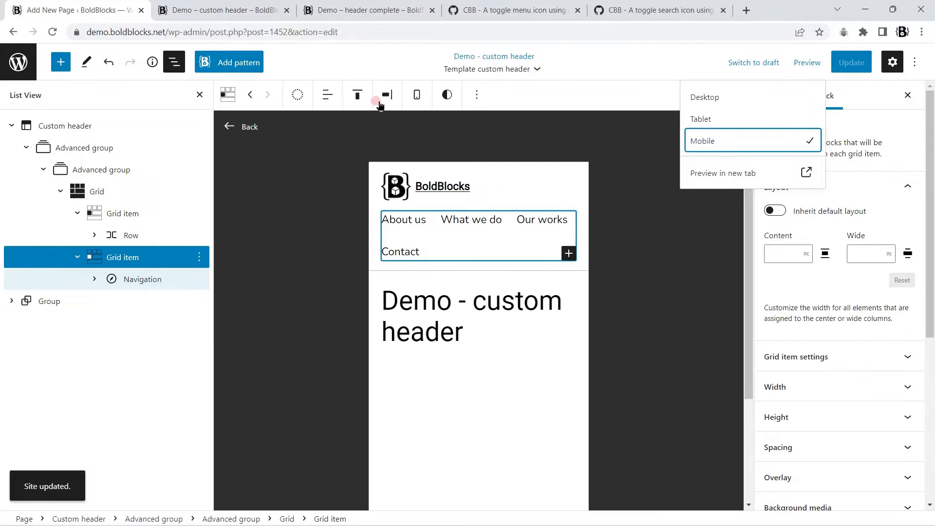
{"action": "left_click", "coordinate": [381, 100]}
{"action": "left_click", "coordinate": [397, 133]}
Save the Custom header template part and reload the live page to check the mobile alignment
{"action": "left_click", "coordinate": [847, 63]}
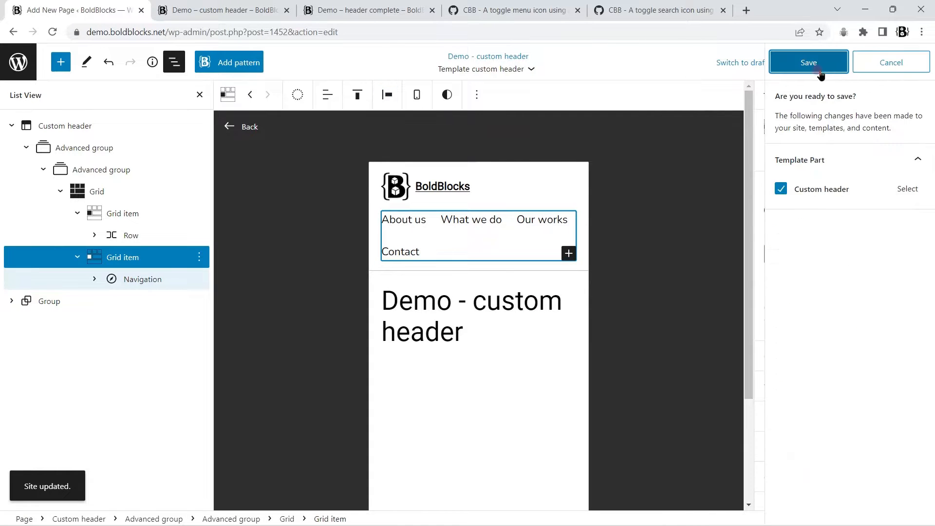
{"action": "left_click", "coordinate": [820, 71]}
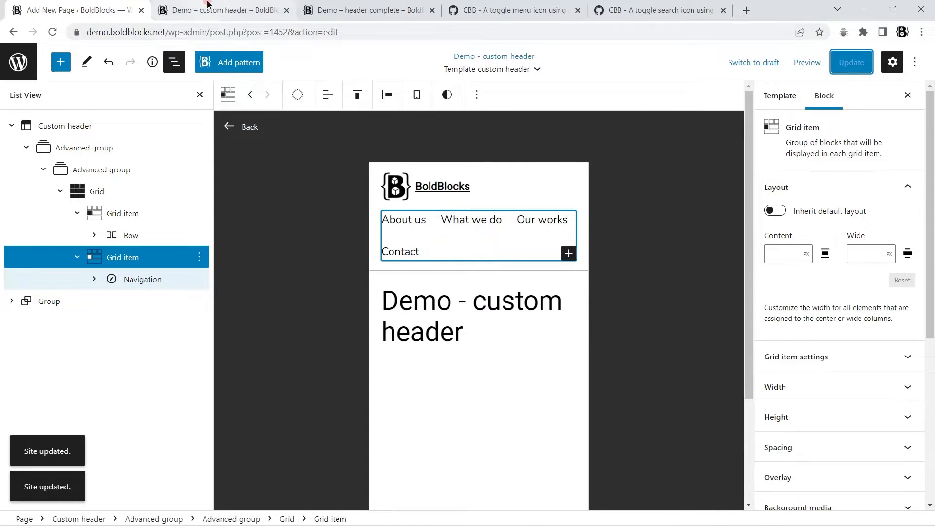
{"action": "left_click", "coordinate": [222, 10]}
{"action": "left_click", "coordinate": [52, 32]}
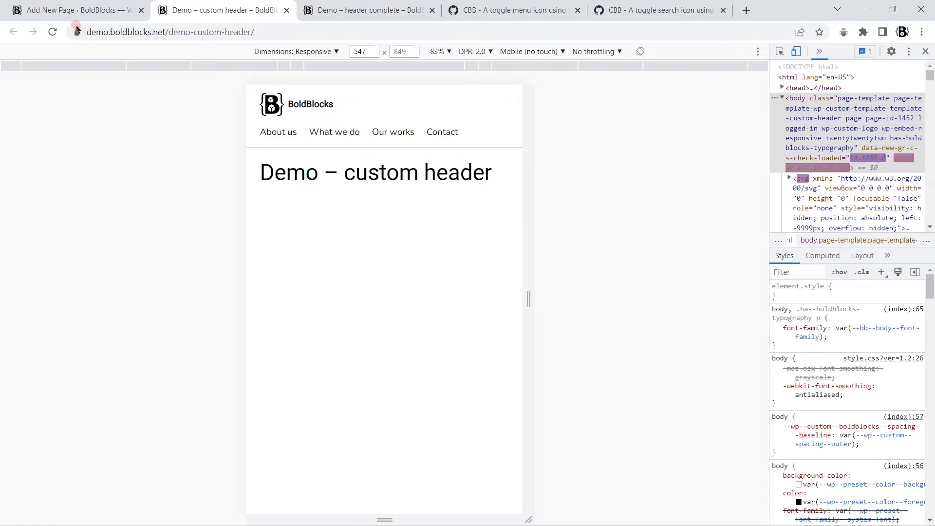
Return to the page editor, switch to the Desktop preview and add a third grid item to the header's Grid block
{"action": "left_click", "coordinate": [96, 6]}
{"action": "left_click", "coordinate": [821, 71]}
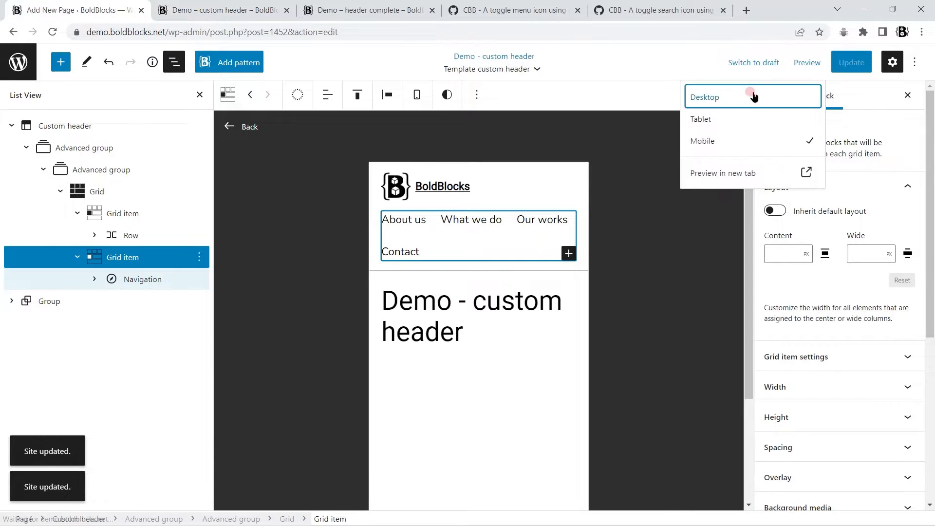
{"action": "left_click", "coordinate": [752, 96]}
{"action": "left_click", "coordinate": [93, 187]}
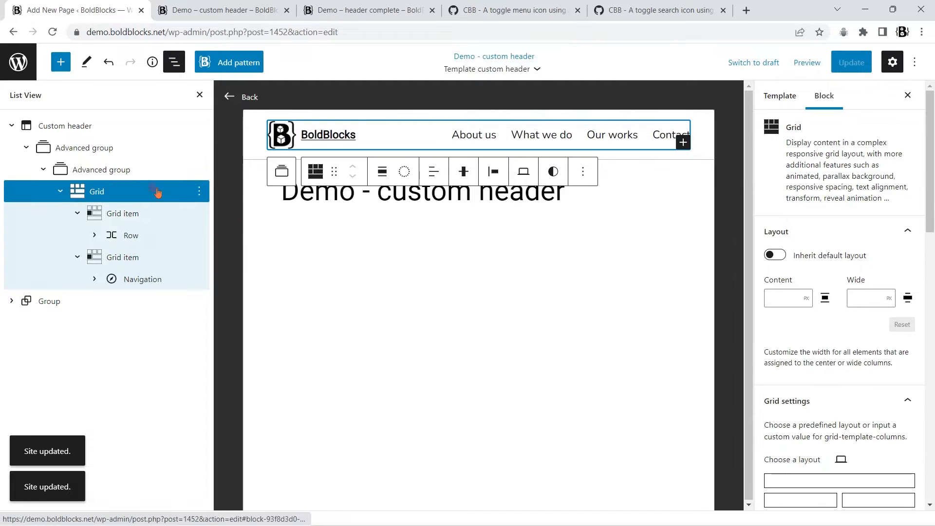
{"action": "left_click", "coordinate": [683, 142]}
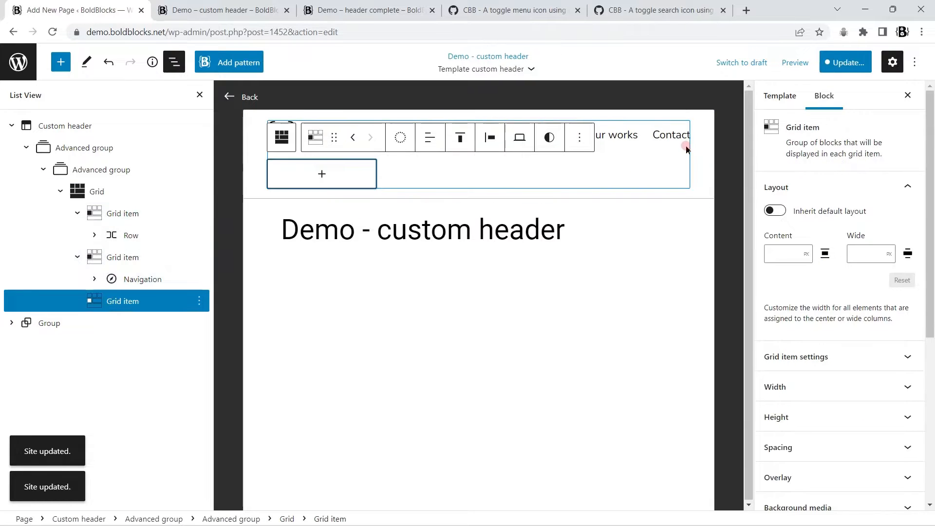
Insert an SVG Block in the new grid item using a solid Menu icon from the icon library
{"action": "left_click", "coordinate": [318, 174]}
{"action": "type", "text": "sv"}
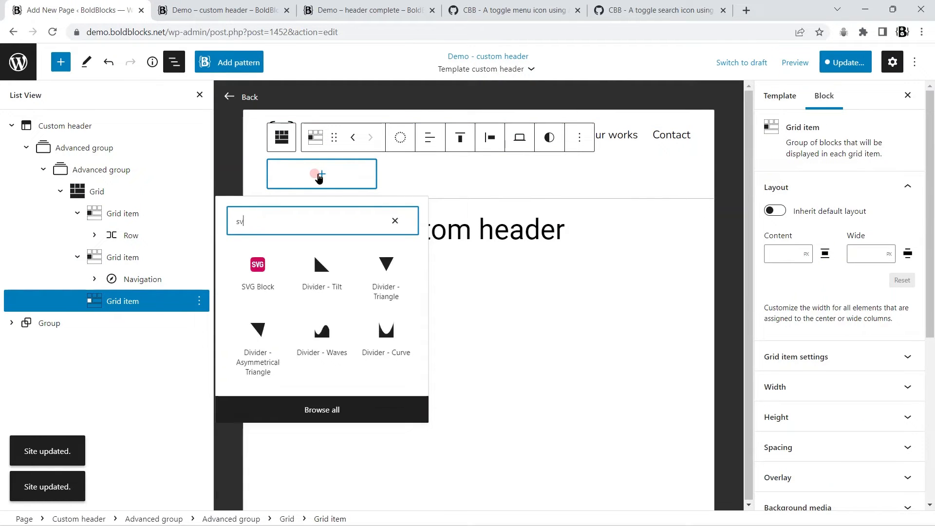
{"action": "left_click", "coordinate": [255, 285]}
{"action": "left_click", "coordinate": [335, 205]}
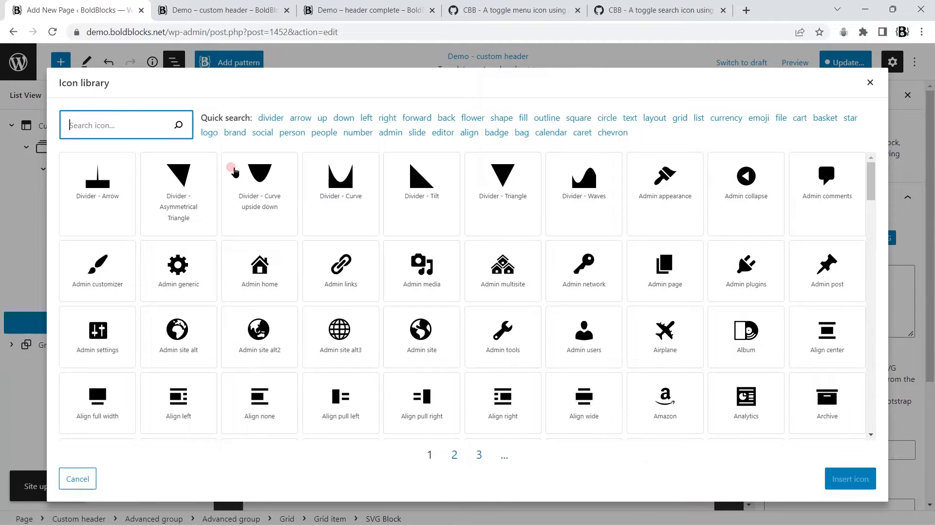
{"action": "type", "text": "menu"}
{"action": "left_click", "coordinate": [763, 222]}
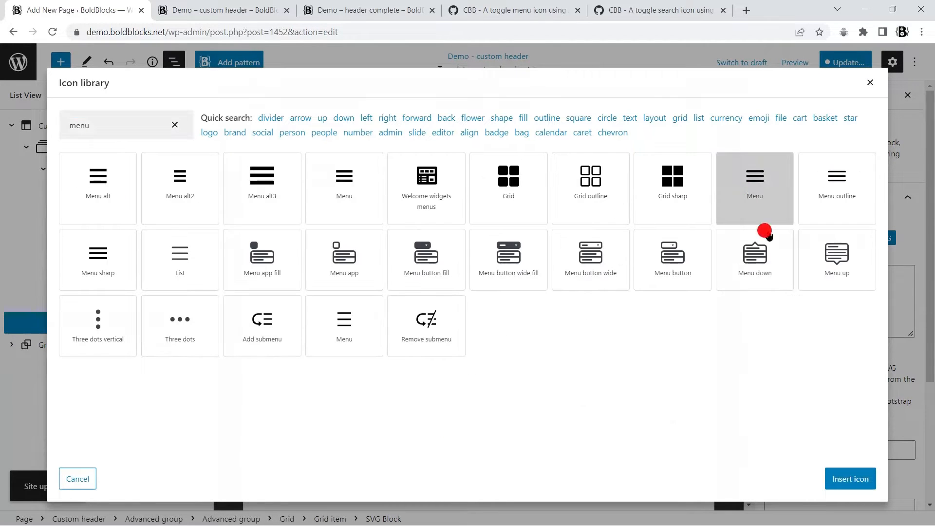
{"action": "left_click", "coordinate": [845, 478]}
Title the menu icon "Menu toggle button" and set its custom width to 36 px
{"action": "scroll", "coordinate": [924, 340], "scroll_direction": "down", "scroll_amount": 4}
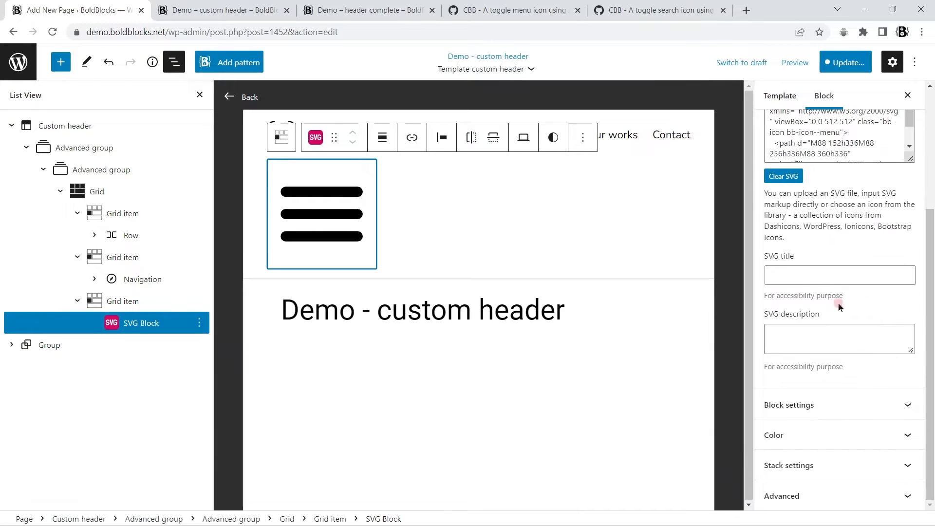
{"action": "left_click", "coordinate": [794, 273]}
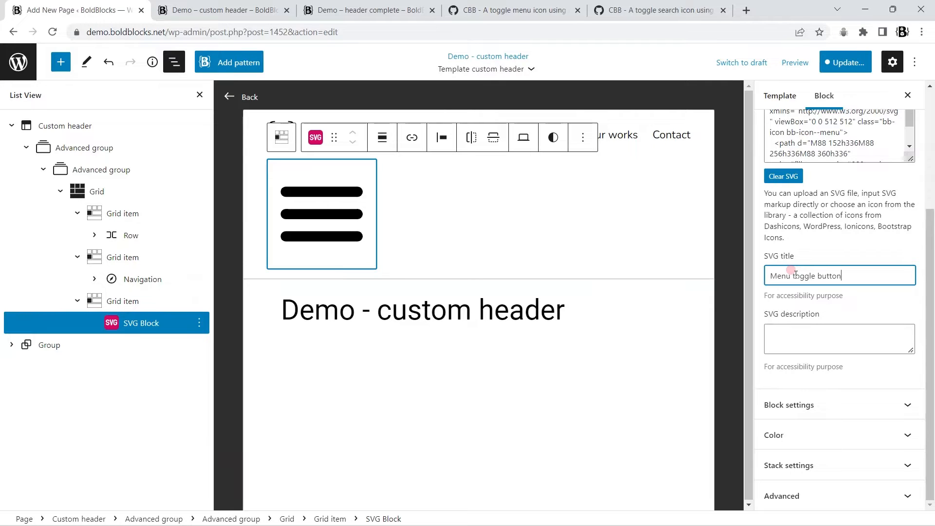
{"action": "left_click", "coordinate": [848, 395]}
{"action": "left_click", "coordinate": [887, 148]}
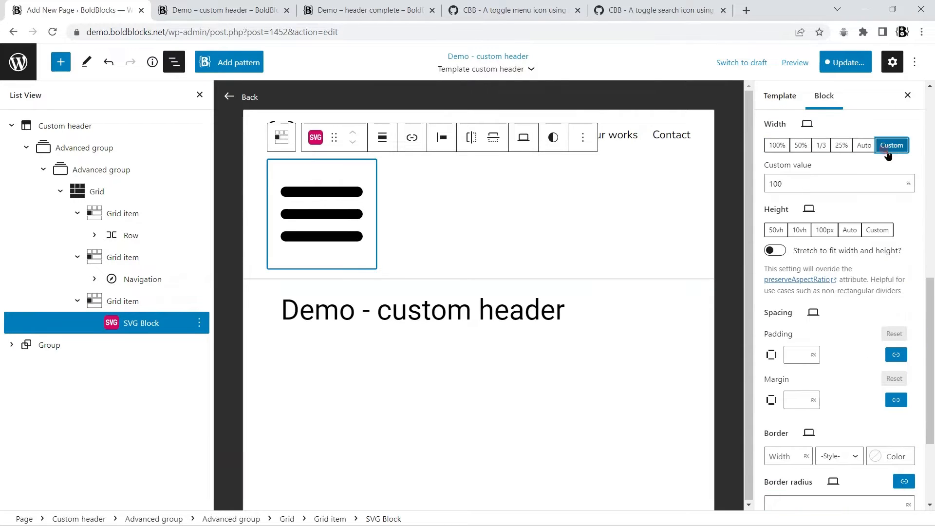
{"action": "left_click", "coordinate": [906, 185]}
{"action": "left_click", "coordinate": [906, 199]}
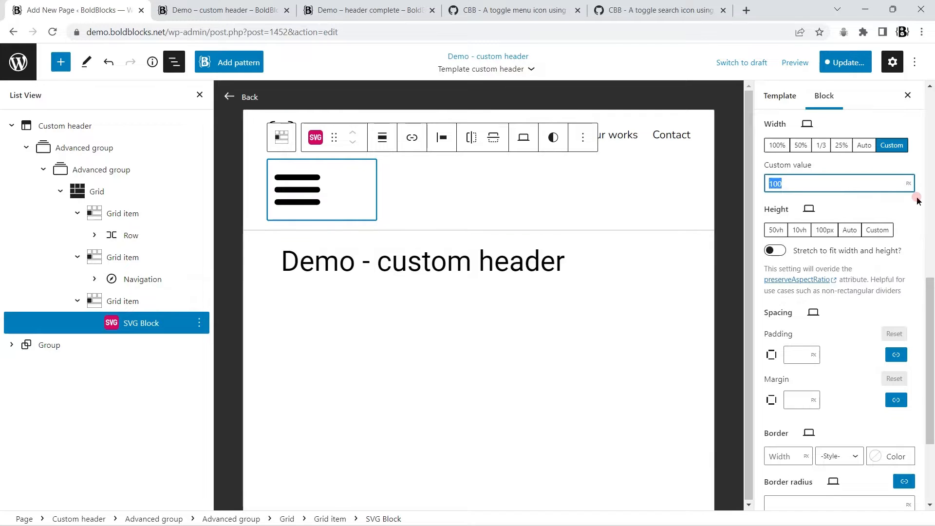
{"action": "type", "text": "36"}
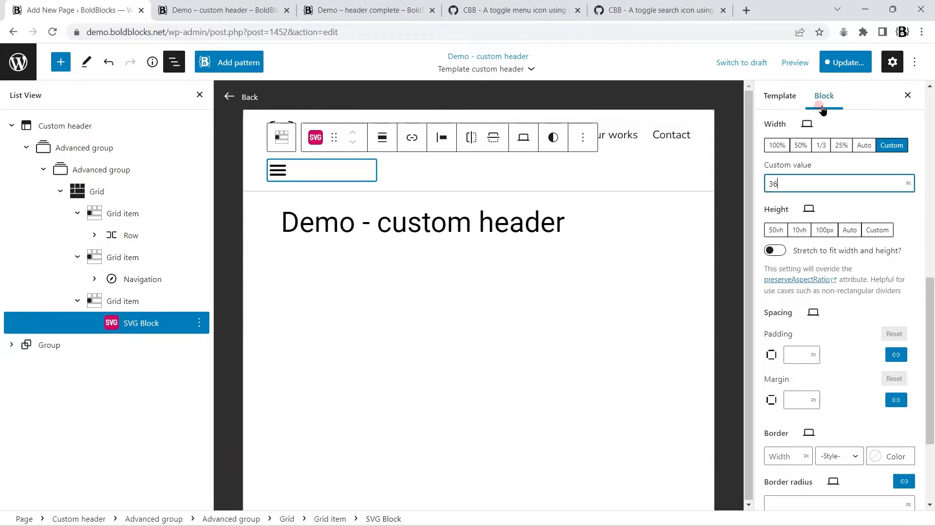
Give the menu icon's SVG block the additional CSS class js-toggle-menu
{"action": "scroll", "coordinate": [799, 365], "scroll_direction": "down", "scroll_amount": 3}
{"action": "left_click", "coordinate": [809, 495]}
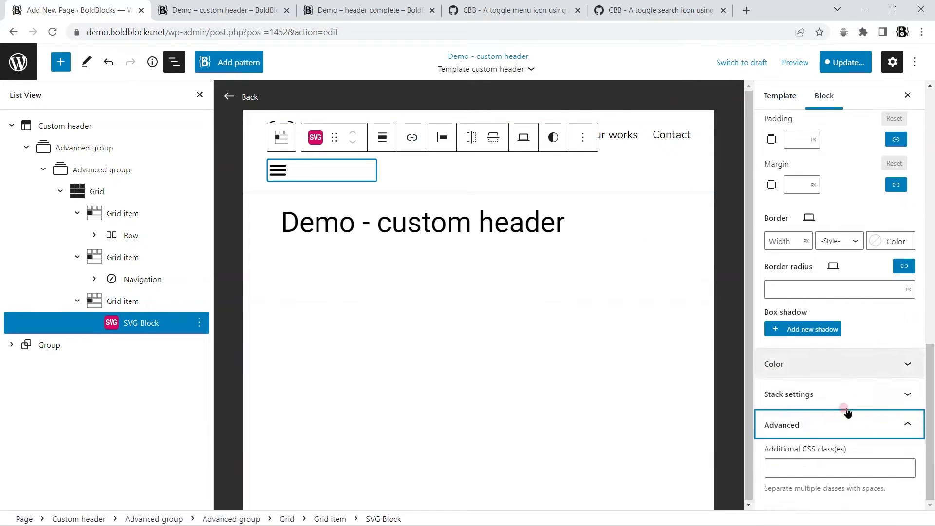
{"action": "left_click", "coordinate": [807, 468]}
{"action": "type", "text": "js-tog"}
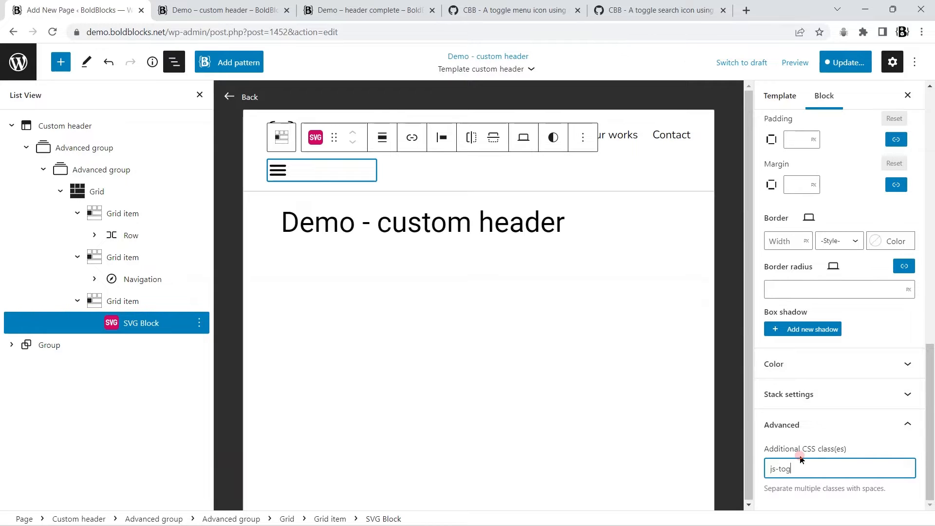
{"action": "type", "text": "gle-menu"}
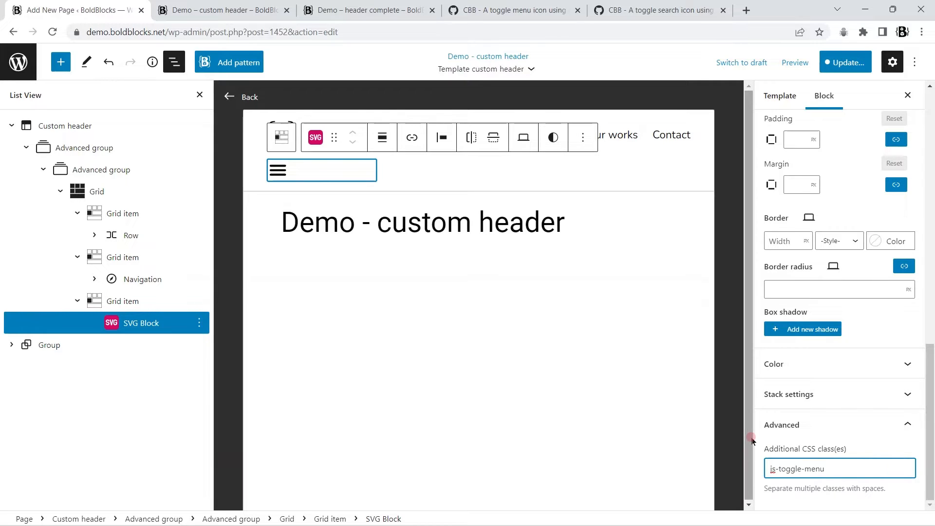
Wrap the Navigation block by transforming it into an Advanced group
{"action": "left_click", "coordinate": [144, 280]}
{"action": "left_click", "coordinate": [507, 174]}
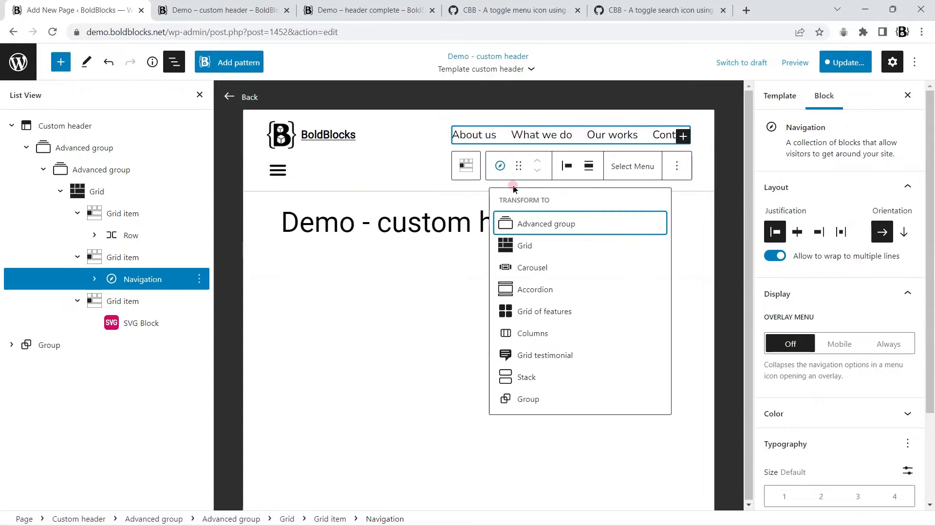
{"action": "left_click", "coordinate": [531, 221]}
Enable collapse toggle content on the navigation's Advanced group, with toggle element .js-toggle-menu and focus on the first focusable element
{"action": "scroll", "coordinate": [842, 331], "scroll_direction": "down", "scroll_amount": 6}
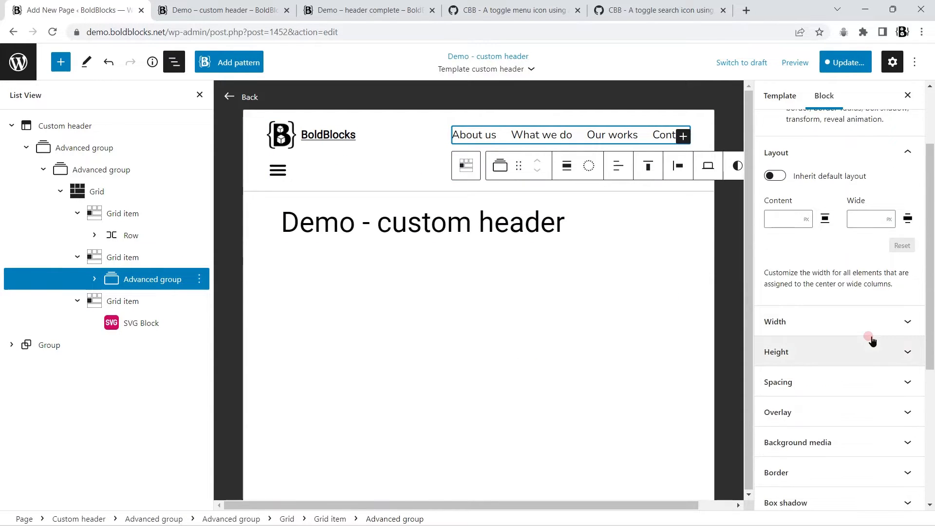
{"action": "left_click", "coordinate": [833, 361]}
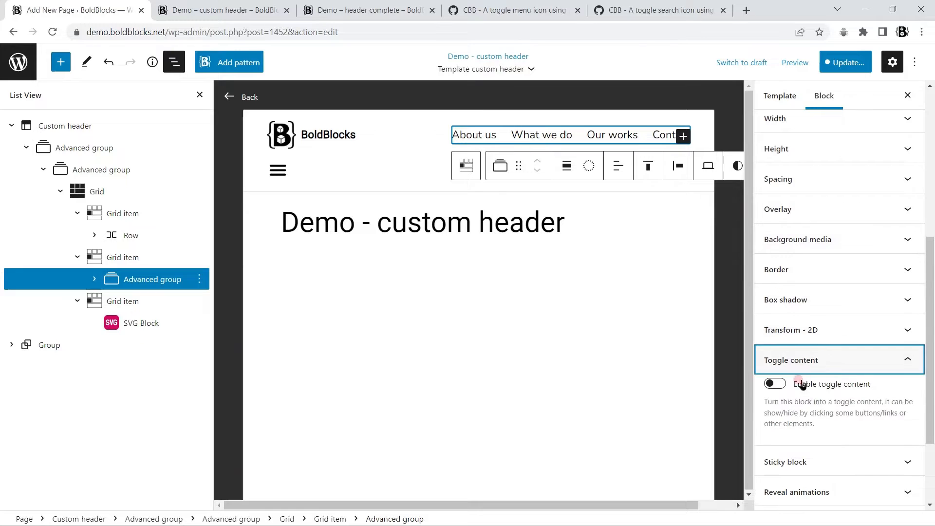
{"action": "left_click", "coordinate": [795, 381]}
{"action": "scroll", "coordinate": [853, 339], "scroll_direction": "down", "scroll_amount": 2}
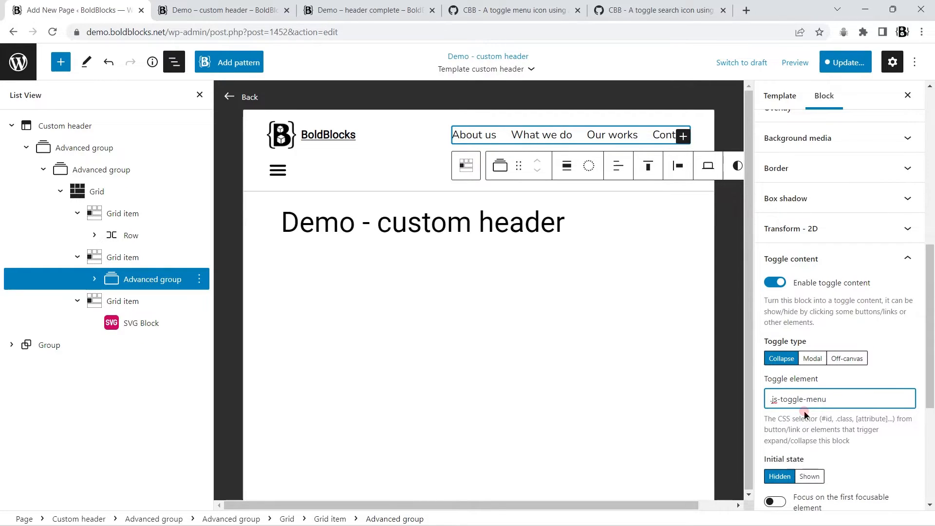
{"action": "scroll", "coordinate": [804, 414], "scroll_direction": "down", "scroll_amount": 2}
{"action": "left_click", "coordinate": [776, 401]}
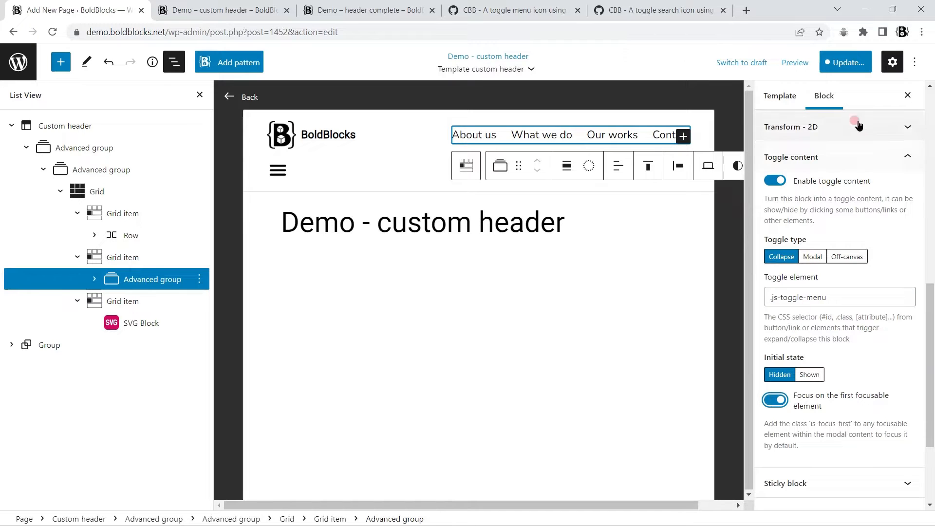
Save the template part, reload the live page and test the menu toggle icon
{"action": "left_click", "coordinate": [852, 63]}
{"action": "left_click", "coordinate": [808, 63]}
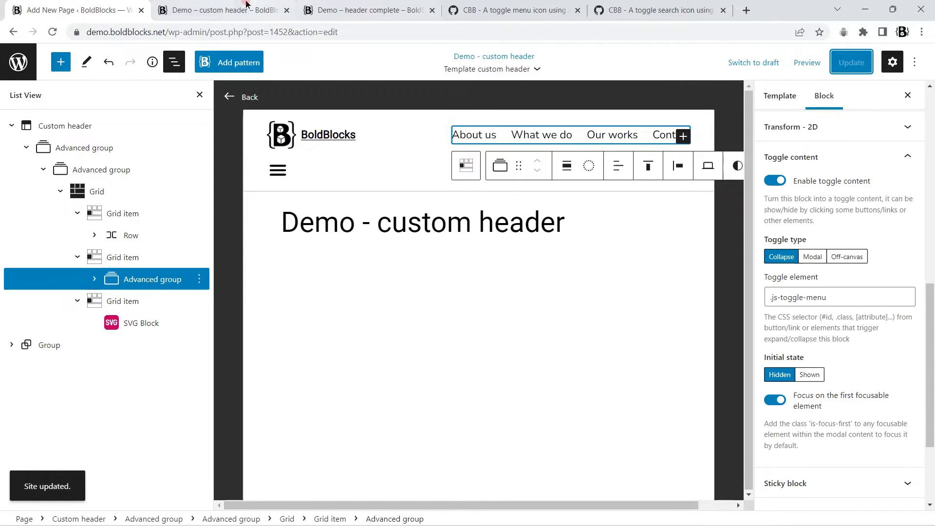
{"action": "left_click", "coordinate": [219, 11]}
{"action": "left_click", "coordinate": [53, 32]}
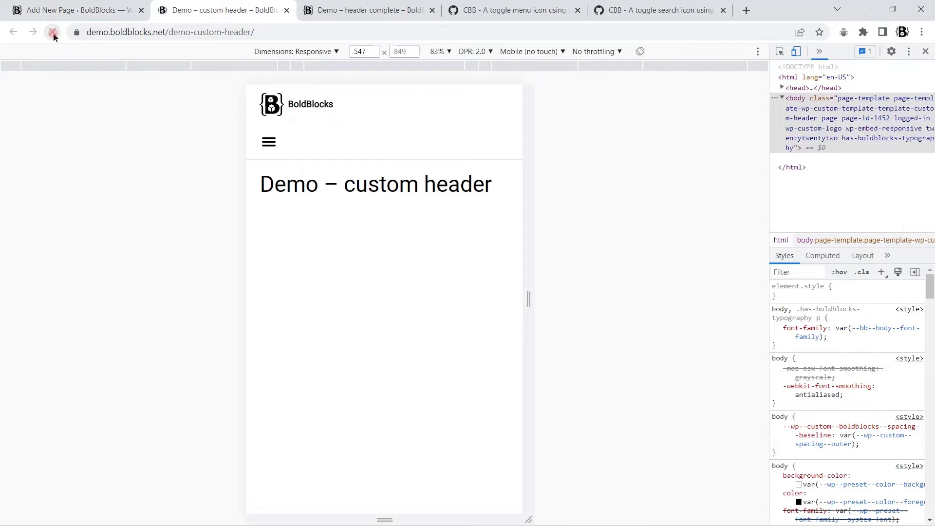
{"action": "left_click", "coordinate": [265, 154]}
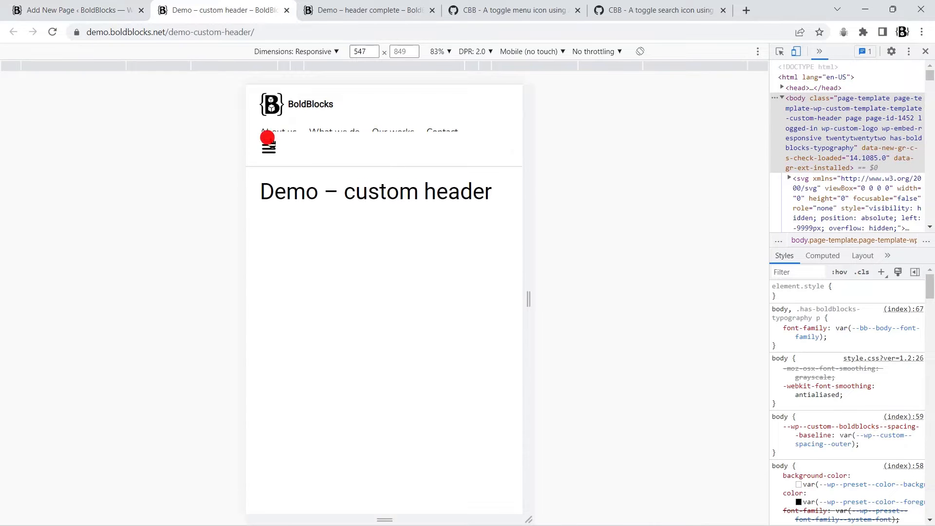
In the Mobile view, set the navigation grid item's row start to 2 and column span to 2
{"action": "left_click", "coordinate": [89, 4]}
{"action": "left_click", "coordinate": [808, 62]}
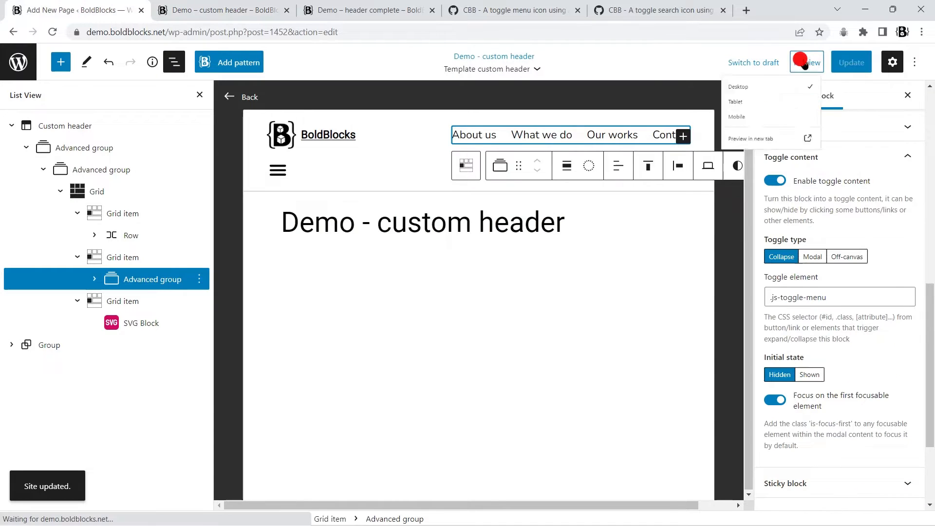
{"action": "left_click", "coordinate": [780, 141]}
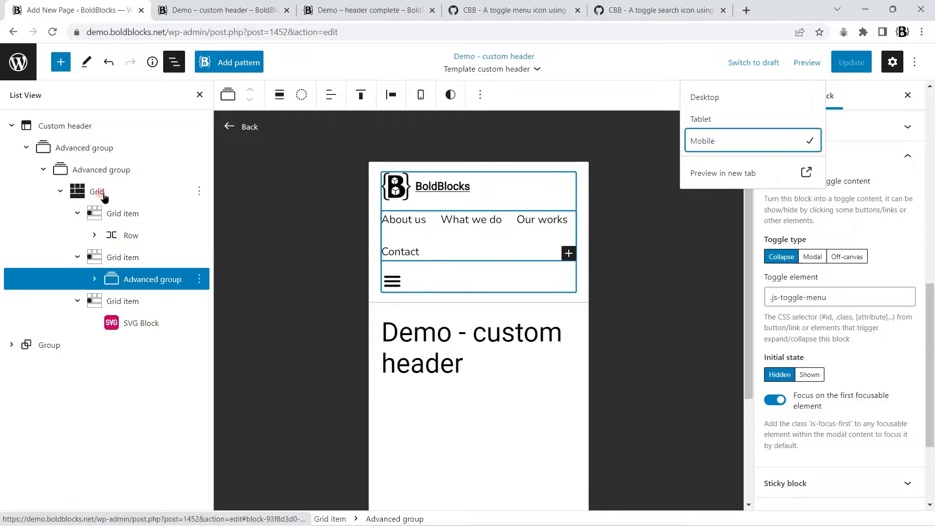
{"action": "left_click", "coordinate": [123, 257]}
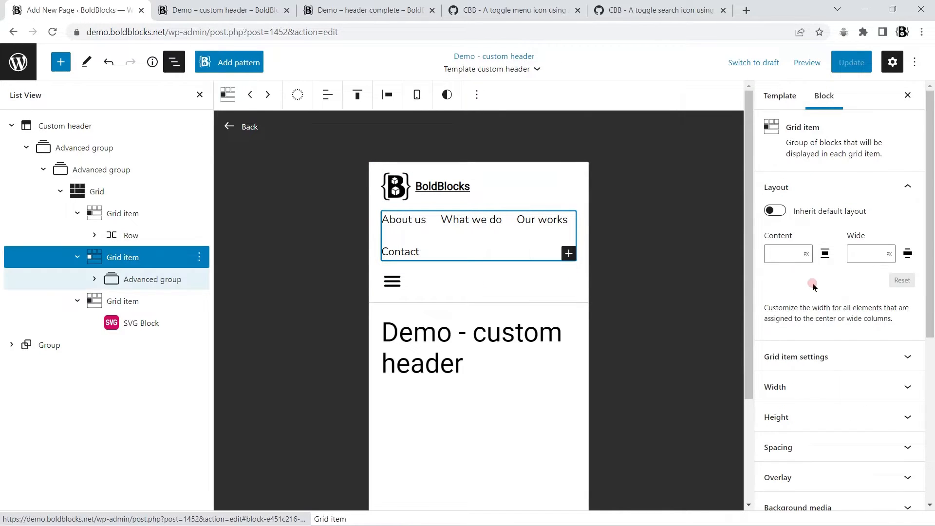
{"action": "scroll", "coordinate": [856, 260], "scroll_direction": "down", "scroll_amount": 1}
{"action": "left_click", "coordinate": [856, 258]}
{"action": "left_click", "coordinate": [795, 384]}
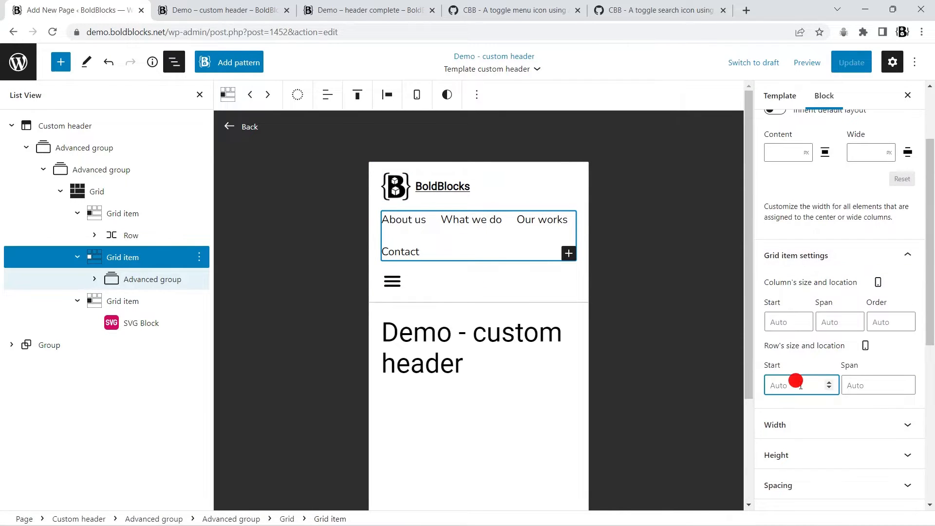
{"action": "type", "text": "22"}
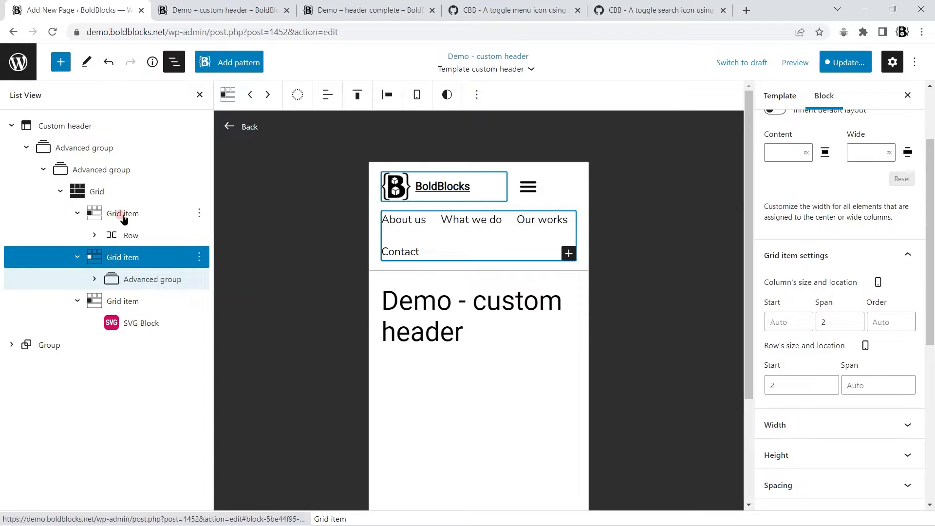
Set the Grid block's Mobile template columns to minmax(0, 1fr) minmax(0, 36px)
{"action": "left_click", "coordinate": [95, 190]}
{"action": "scroll", "coordinate": [892, 356], "scroll_direction": "down", "scroll_amount": 5}
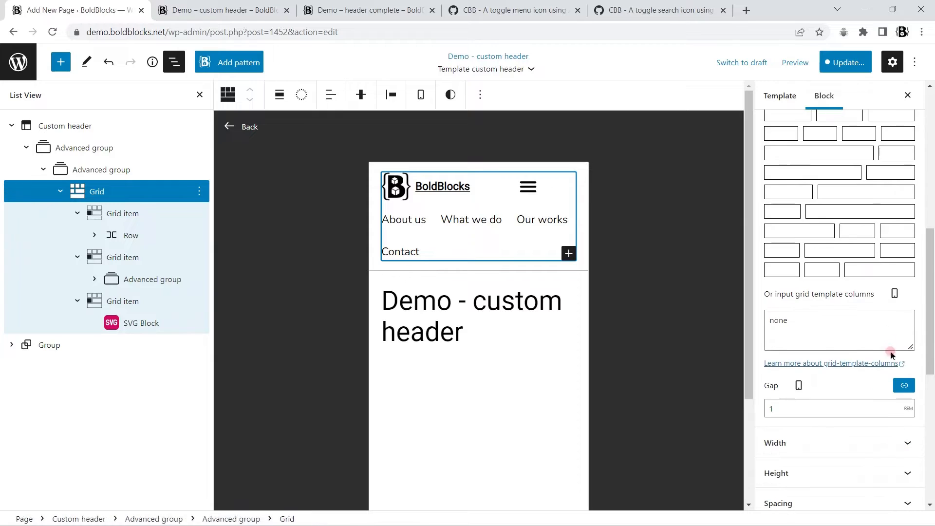
{"action": "left_click", "coordinate": [843, 175]}
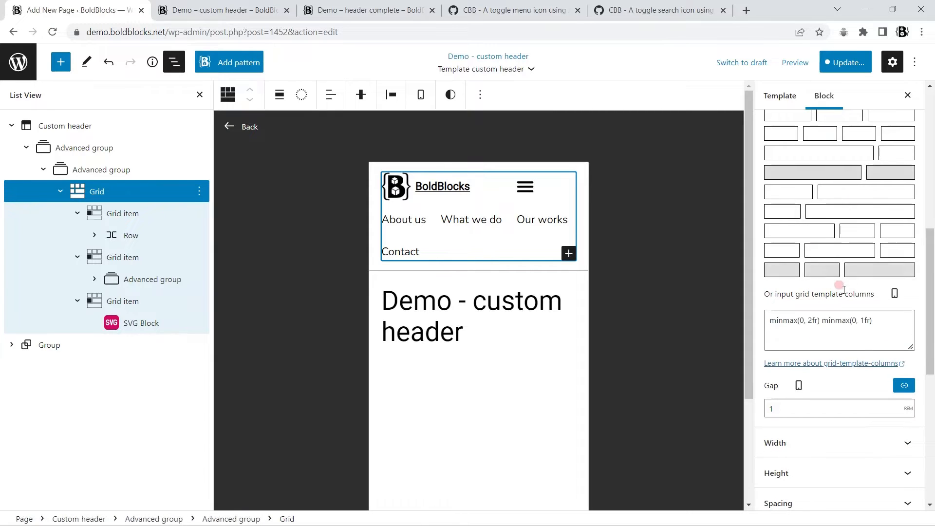
{"action": "key", "text": "BackSpace"}
{"action": "type", "text": "1"}
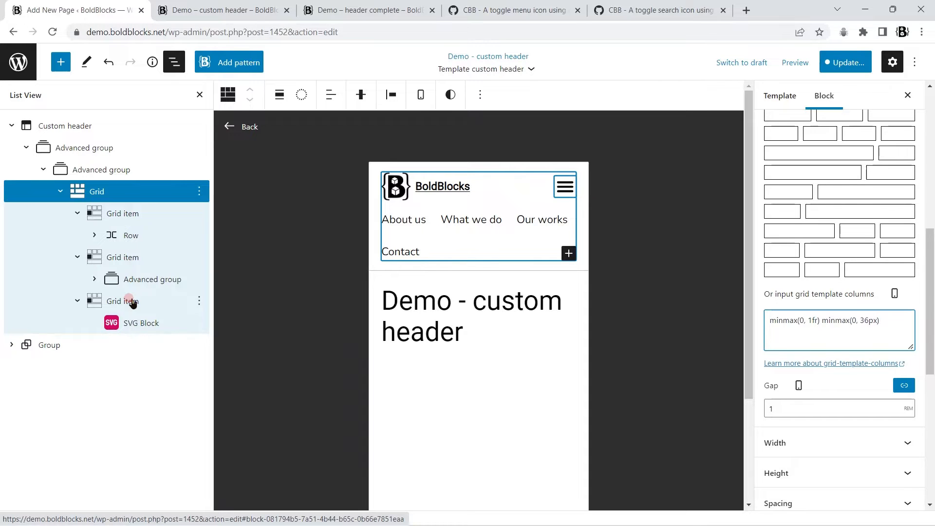
Save the mobile grid layout, reload the live page and test opening and closing the menu
{"action": "left_click", "coordinate": [835, 68]}
{"action": "left_click", "coordinate": [834, 66]}
{"action": "left_click", "coordinate": [218, 7]}
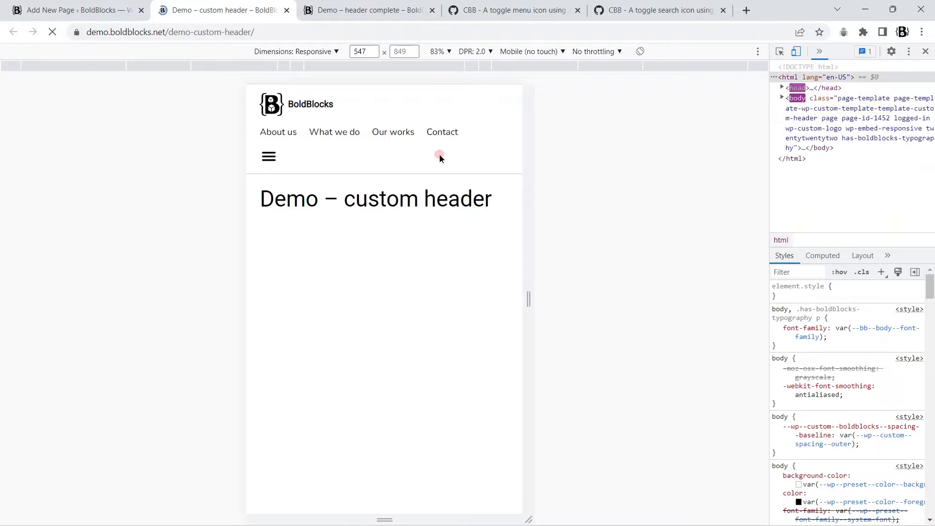
{"action": "left_click", "coordinate": [499, 105]}
{"action": "left_click", "coordinate": [499, 105]}
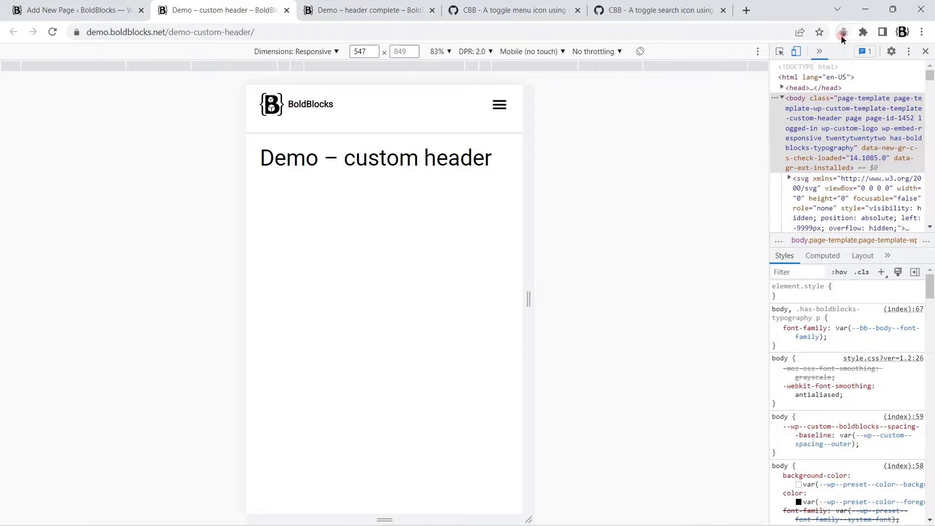
{"action": "left_click", "coordinate": [843, 33]}
{"action": "left_click", "coordinate": [843, 33]}
Back in the editor, unlink the Grid block's mobile column and row gaps and clear the row gap
{"action": "left_click", "coordinate": [78, 10]}
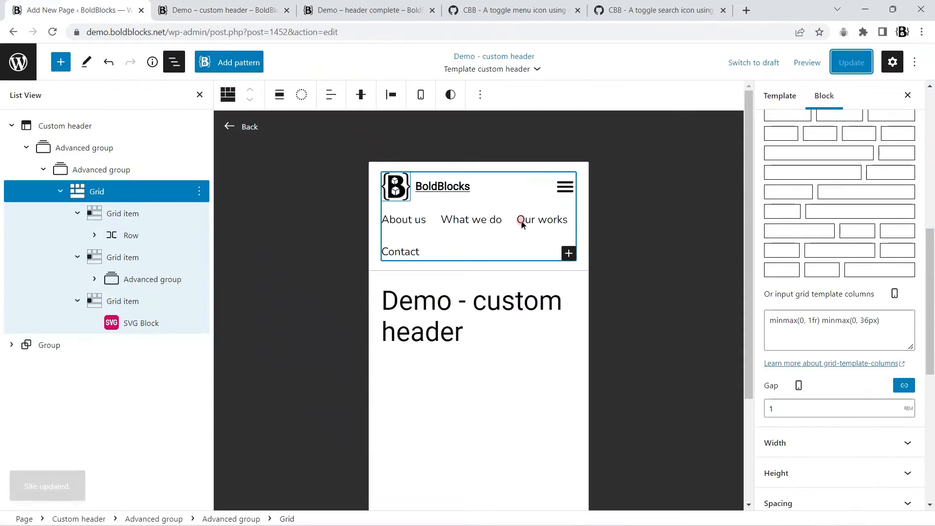
{"action": "left_click", "coordinate": [904, 385]}
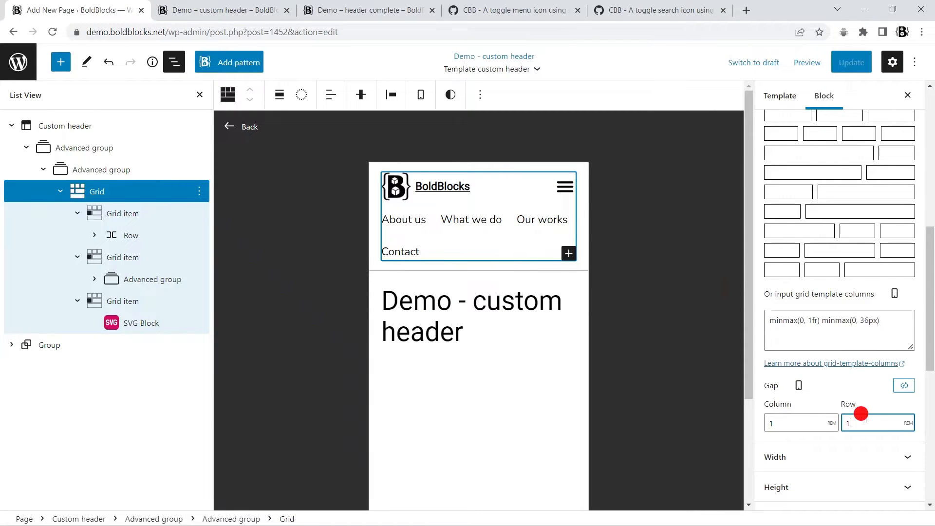
{"action": "key", "text": "BackSpace"}
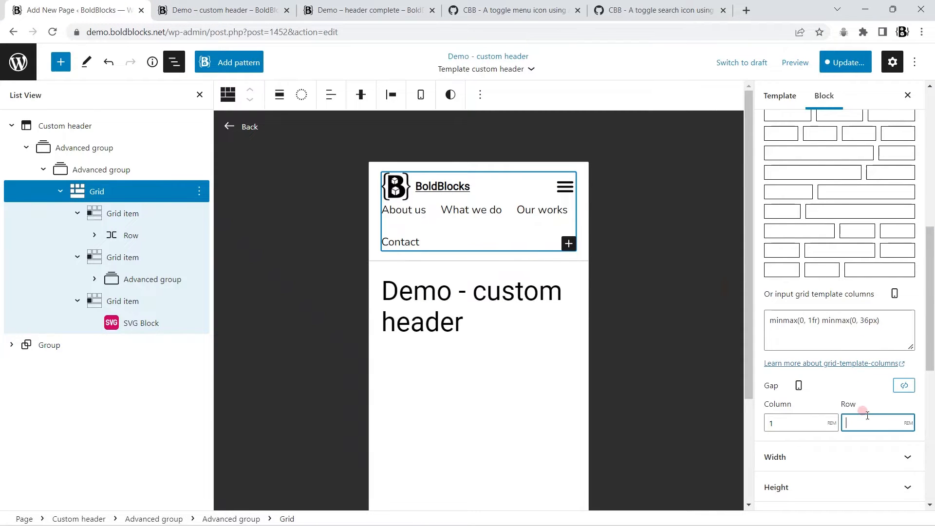
Save the cleared row gap, reload the live page and check the opened menu's spacing
{"action": "left_click", "coordinate": [847, 66]}
{"action": "left_click", "coordinate": [804, 61]}
{"action": "left_click", "coordinate": [224, 9]}
{"action": "left_click", "coordinate": [59, 31]}
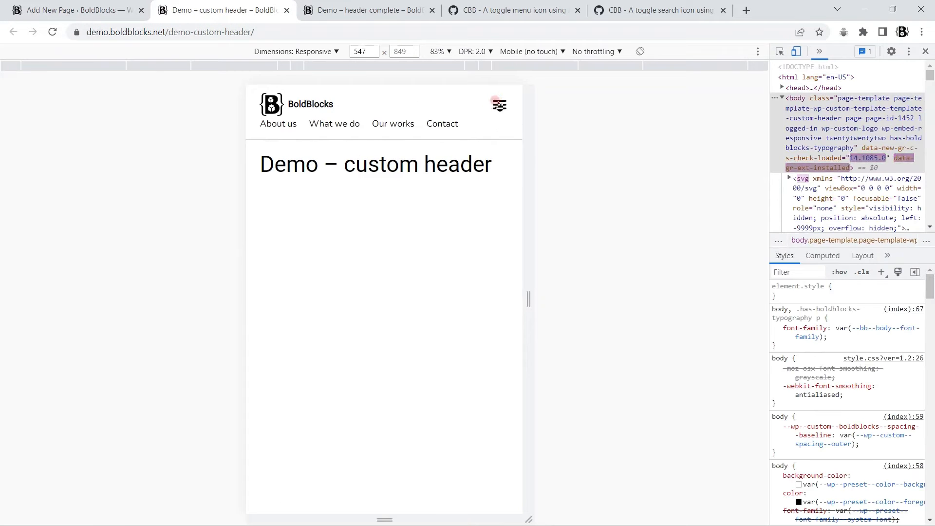
On the Advanced group around the navigation, set only the mobile top padding, to 1 rem
{"action": "left_click", "coordinate": [112, 12]}
{"action": "left_click", "coordinate": [136, 279]}
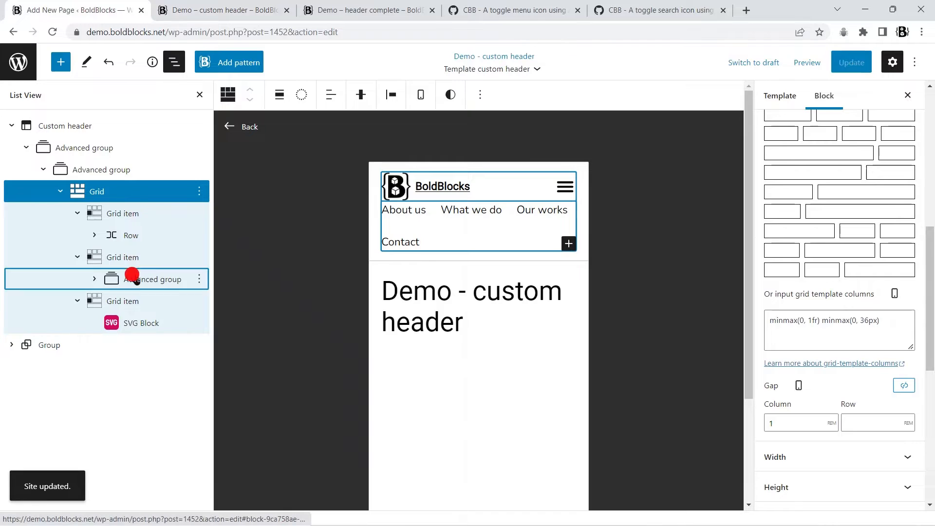
{"action": "scroll", "coordinate": [825, 326], "scroll_direction": "down", "scroll_amount": 5}
{"action": "left_click", "coordinate": [820, 288]}
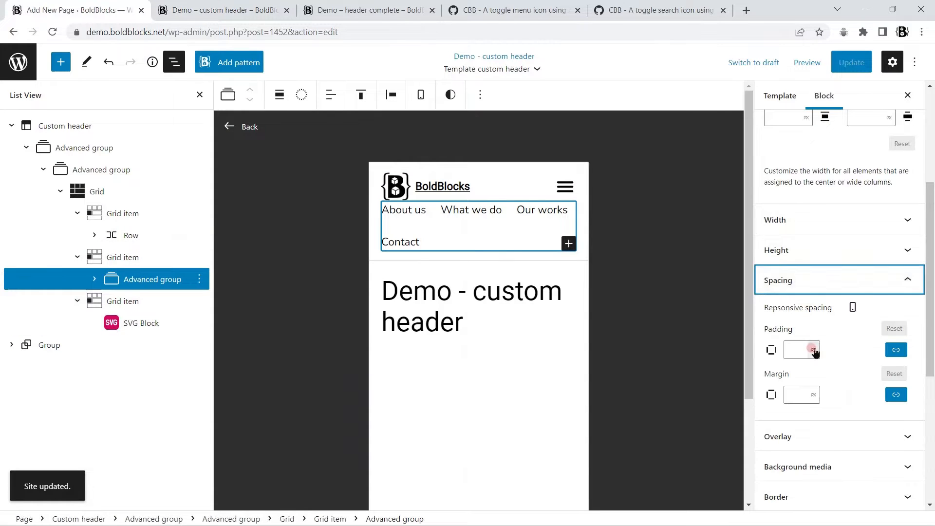
{"action": "left_click", "coordinate": [814, 350]}
{"action": "left_click", "coordinate": [818, 386]}
{"action": "left_click", "coordinate": [900, 350]}
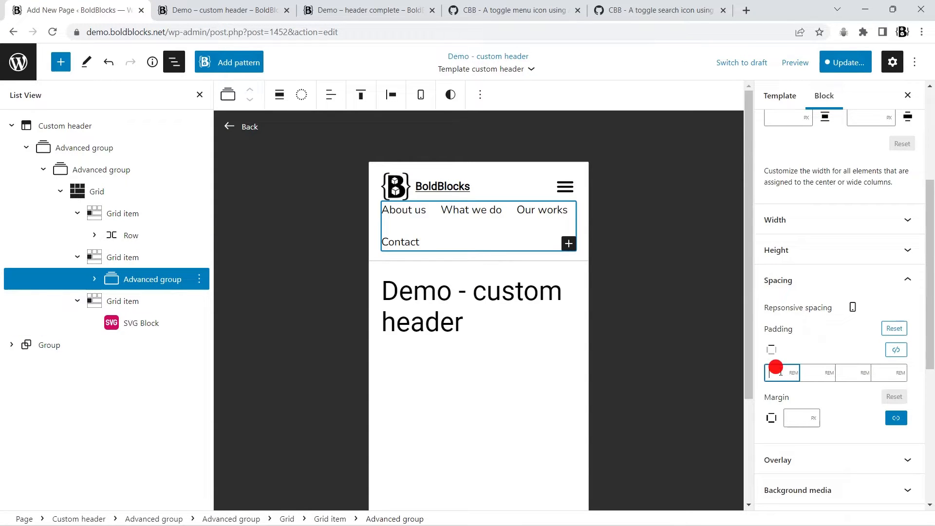
Save the padding change, reload the live page and test opening and closing the menu with the padded group
{"action": "left_click", "coordinate": [845, 62]}
{"action": "left_click", "coordinate": [808, 63]}
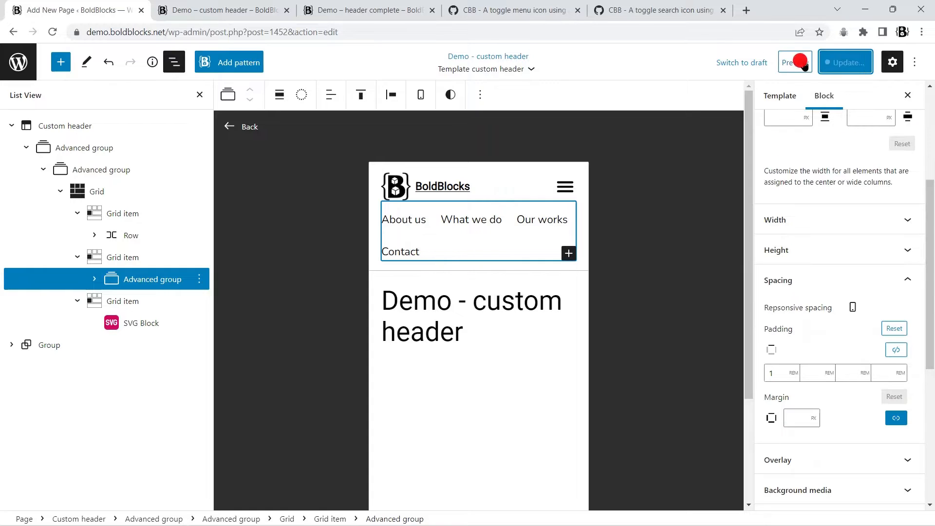
{"action": "left_click", "coordinate": [272, 9]}
{"action": "left_click", "coordinate": [52, 32]}
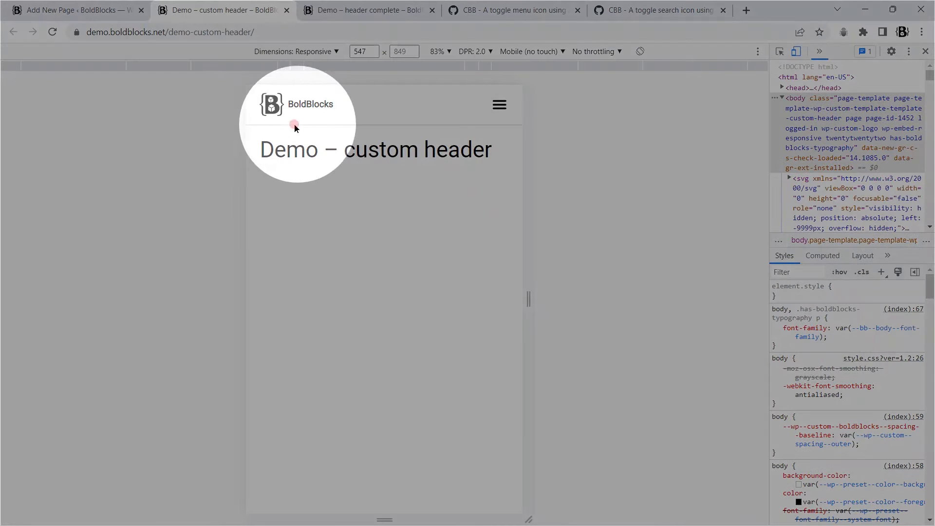
{"action": "left_click", "coordinate": [498, 104]}
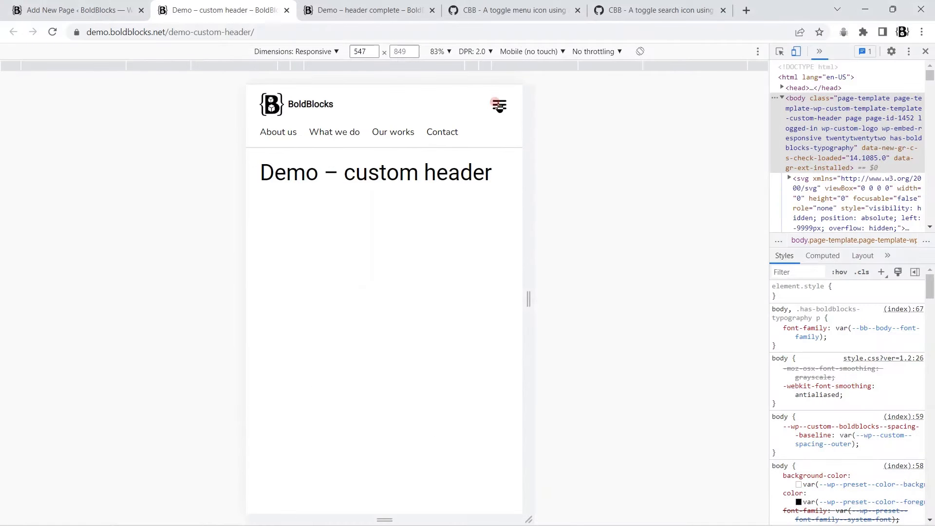
{"action": "left_click", "coordinate": [475, 104]}
Reset the padding of the Advanced group that contains the navigation
{"action": "left_click", "coordinate": [110, 11]}
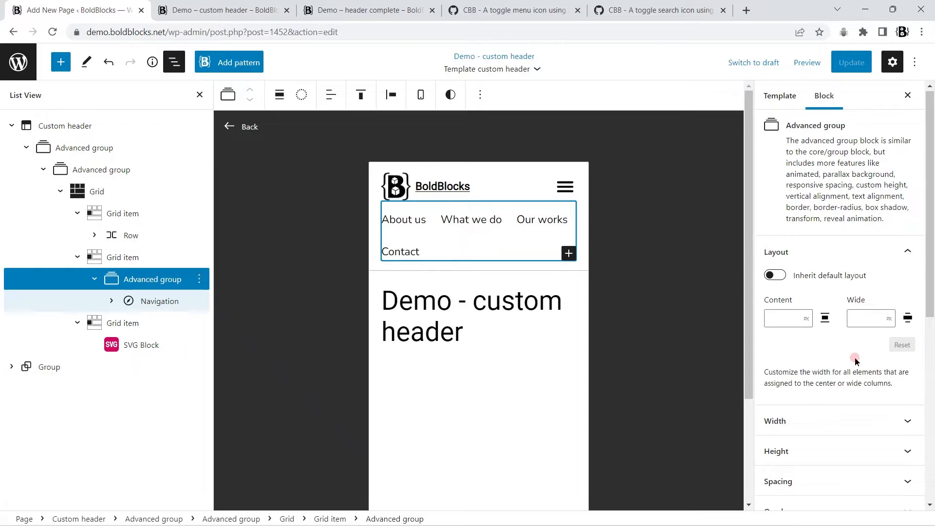
{"action": "scroll", "coordinate": [819, 340], "scroll_direction": "down", "scroll_amount": 4}
{"action": "left_click", "coordinate": [839, 281]}
{"action": "left_click", "coordinate": [891, 329]}
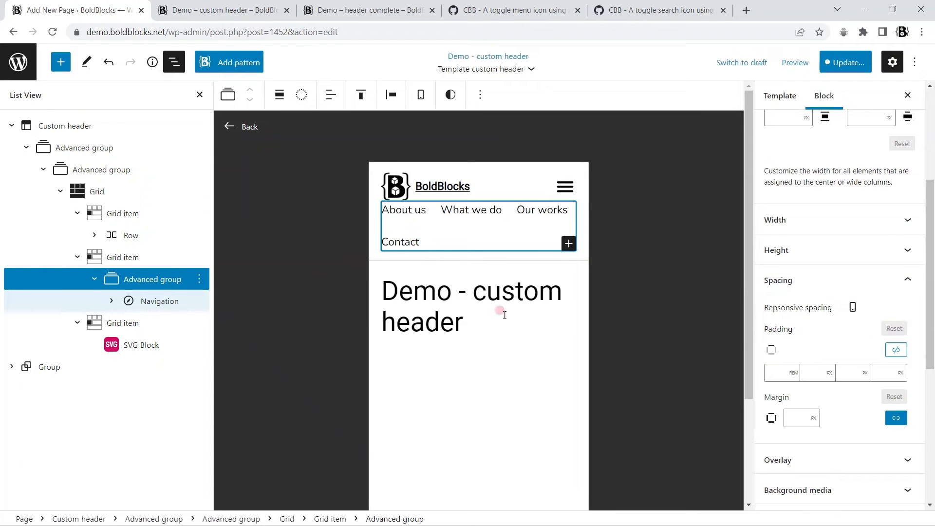
Wrap the Navigation block in an additional inner Advanced group
{"action": "left_click", "coordinate": [146, 301]}
{"action": "left_click", "coordinate": [227, 95]}
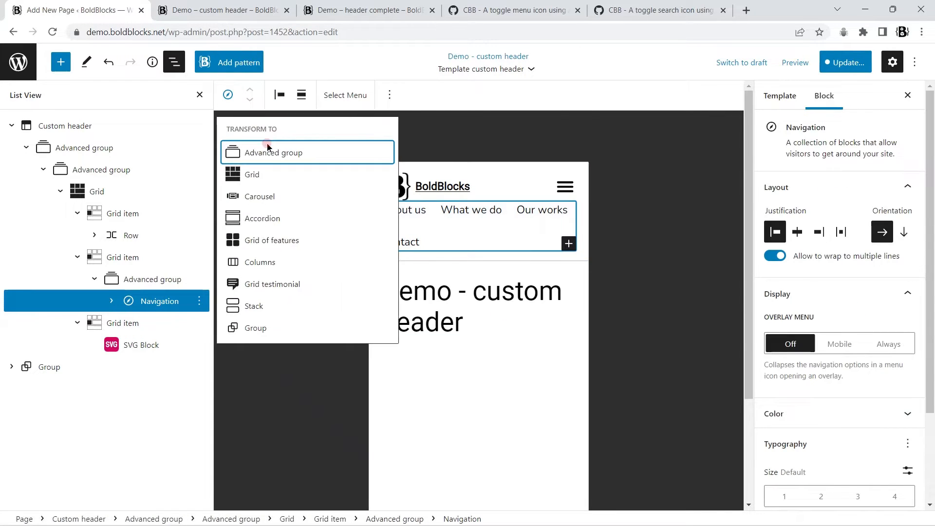
{"action": "left_click", "coordinate": [269, 152]}
Set the inner Advanced group's mobile top padding to 1 rem, with the padding sides unlinked
{"action": "scroll", "coordinate": [842, 341], "scroll_direction": "down", "scroll_amount": 4}
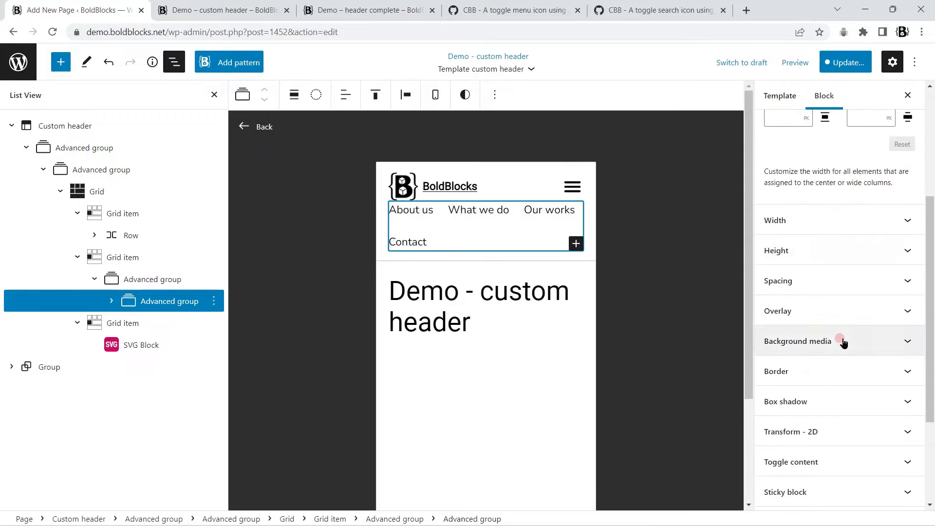
{"action": "left_click", "coordinate": [814, 280]}
{"action": "left_click", "coordinate": [813, 350]}
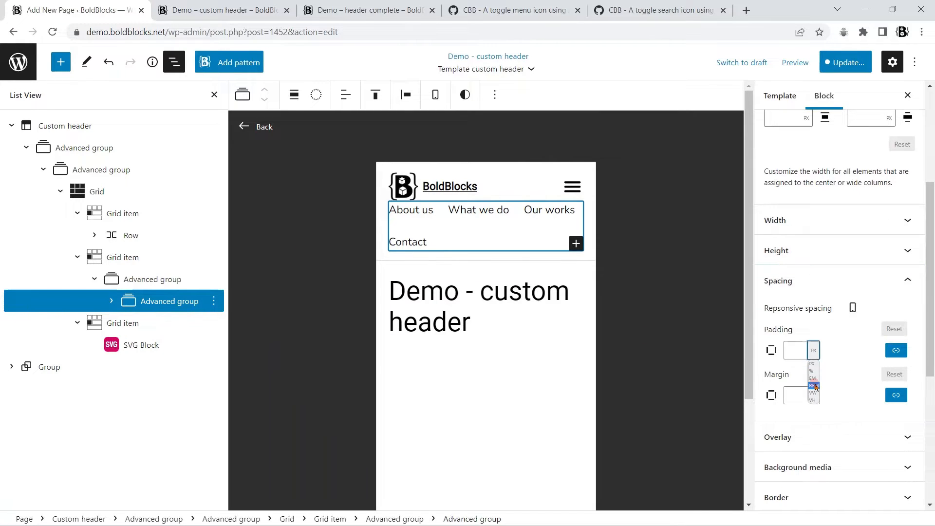
{"action": "left_click", "coordinate": [813, 386]}
{"action": "left_click", "coordinate": [896, 350]}
{"action": "left_click", "coordinate": [782, 371]}
{"action": "type", "text": "1"}
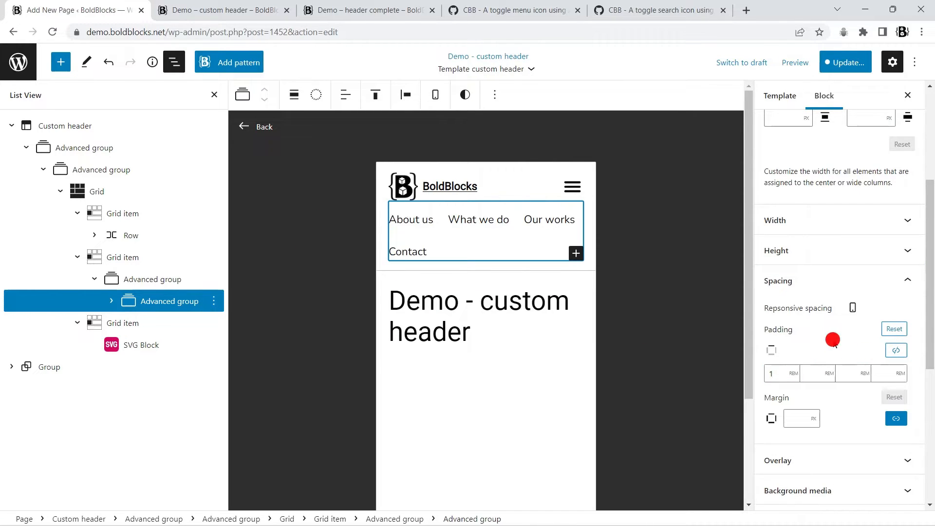
Save the inner group's padding, reload the live page and repeatedly toggle the menu open and closed
{"action": "left_click", "coordinate": [839, 62]}
{"action": "left_click", "coordinate": [814, 59]}
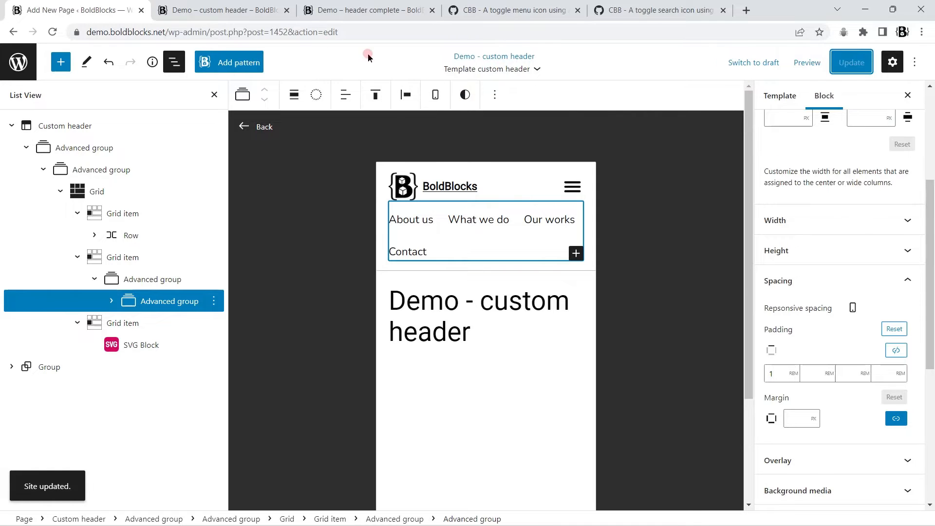
{"action": "left_click", "coordinate": [224, 10]}
{"action": "left_click", "coordinate": [50, 35]}
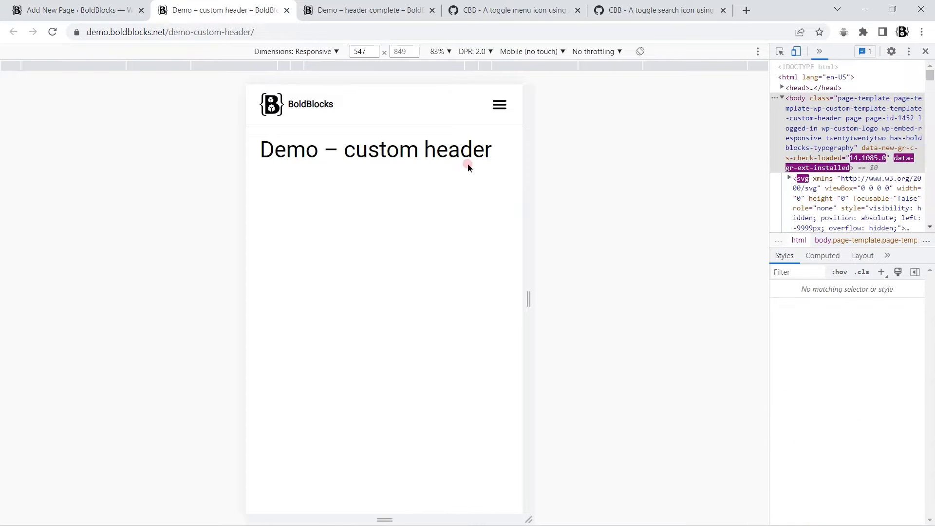
{"action": "left_click", "coordinate": [499, 104]}
{"action": "left_click", "coordinate": [499, 105]}
{"action": "left_click", "coordinate": [500, 106]}
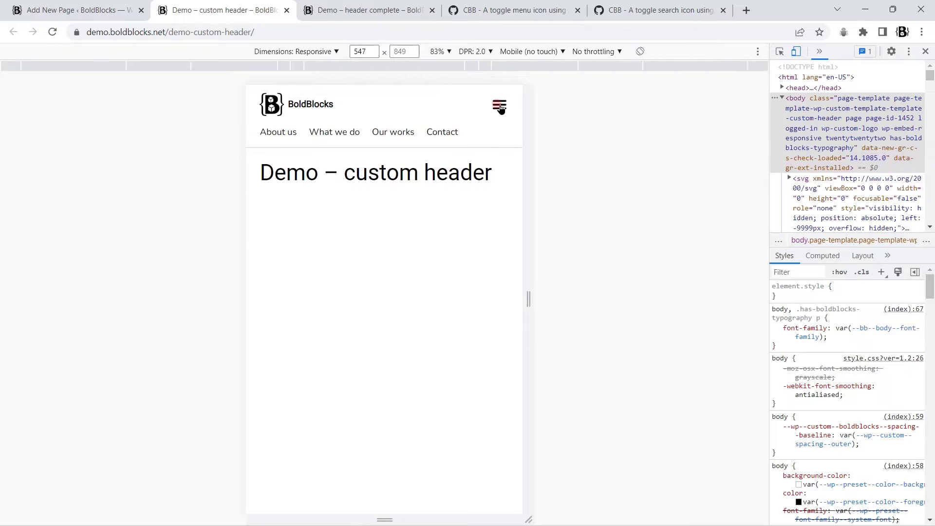
{"action": "left_click", "coordinate": [500, 106]}
Widen the live page's responsive viewport to about 1181 px to check the header at desktop size
{"action": "left_click", "coordinate": [77, 5]}
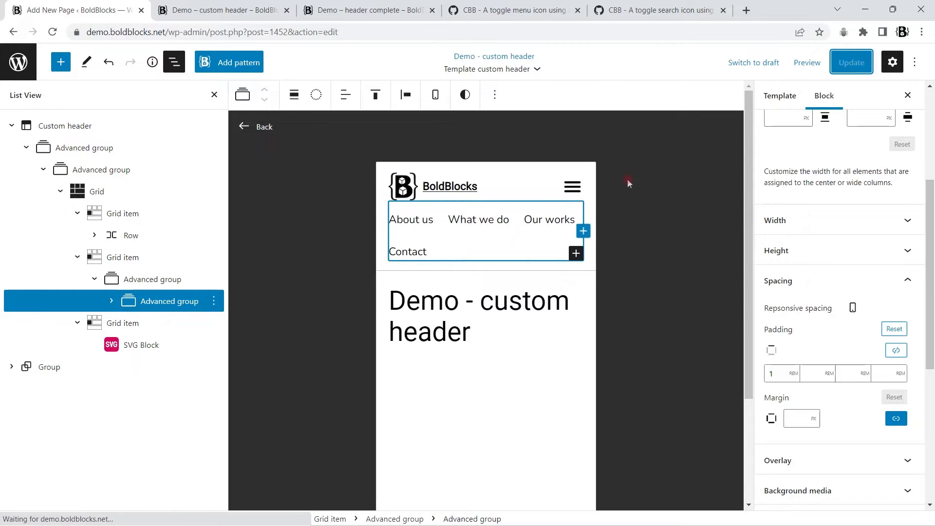
{"action": "left_click", "coordinate": [251, 11]}
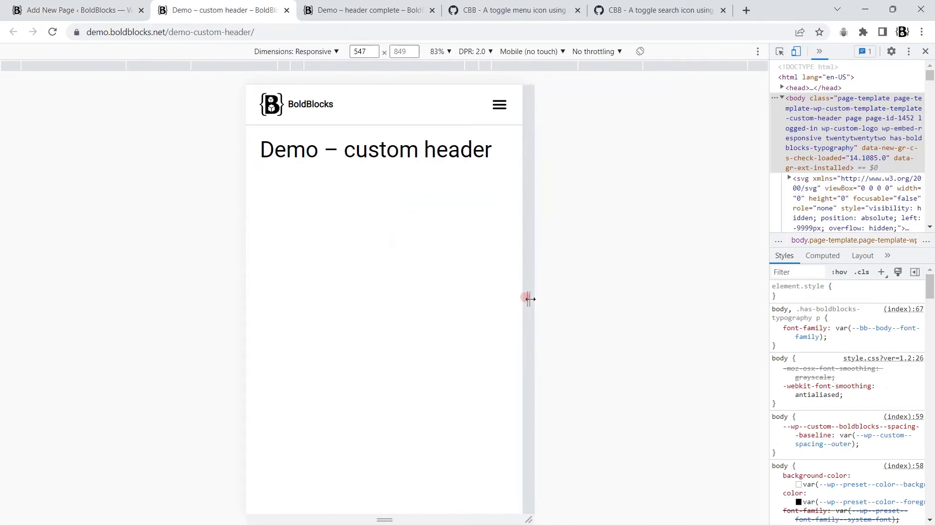
{"action": "left_click_drag", "start_coordinate": [528, 297], "coordinate": [690, 314]}
In the editor, wrap the menu toggle's SVG block in an Advanced group
{"action": "left_click", "coordinate": [131, 4]}
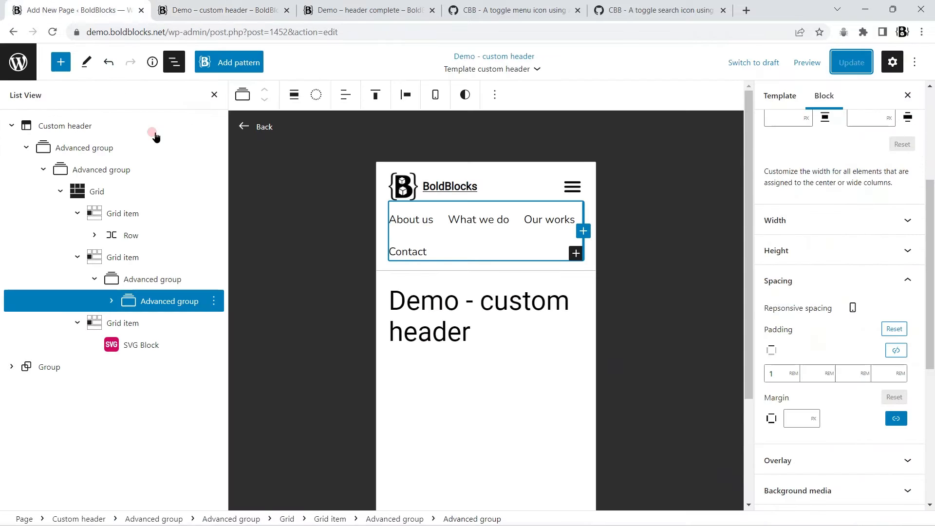
{"action": "left_click", "coordinate": [131, 341]}
{"action": "left_click", "coordinate": [242, 95]}
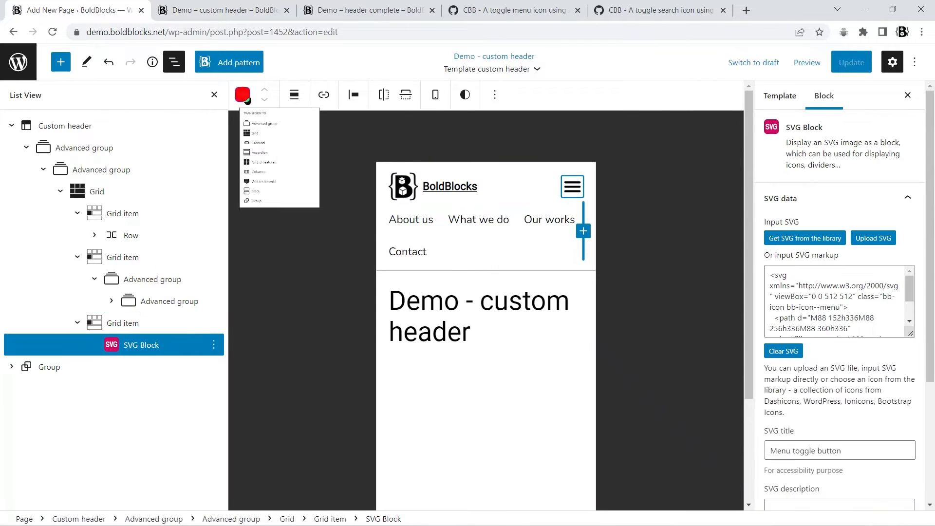
{"action": "left_click", "coordinate": [278, 153]}
Give the menu icon's Advanced group custom CSS for tablet and up (min-width: 768px) with display: none; on the selector
{"action": "scroll", "coordinate": [894, 336], "scroll_direction": "down", "scroll_amount": 5}
{"action": "left_click", "coordinate": [887, 402]}
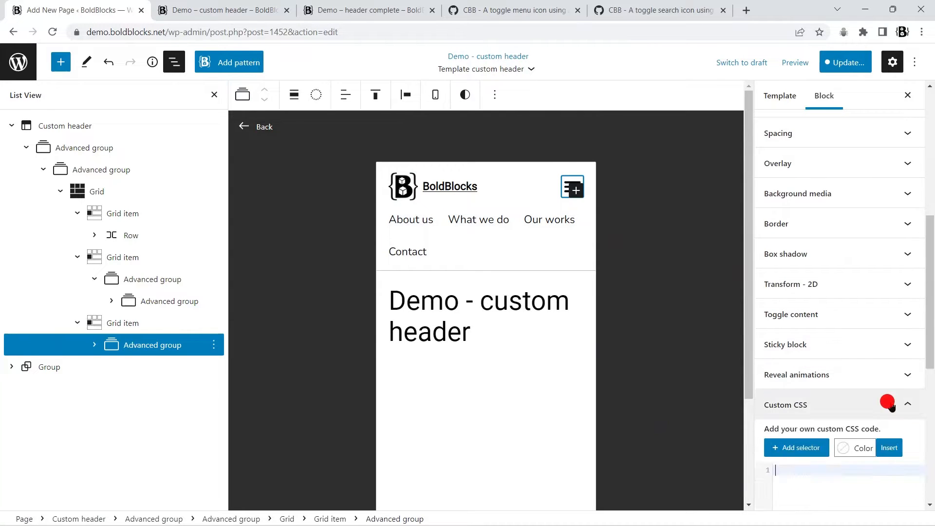
{"action": "scroll", "coordinate": [872, 316], "scroll_direction": "down", "scroll_amount": 5}
{"action": "scroll", "coordinate": [843, 234], "scroll_direction": "up", "scroll_amount": 2}
{"action": "left_click", "coordinate": [804, 196]}
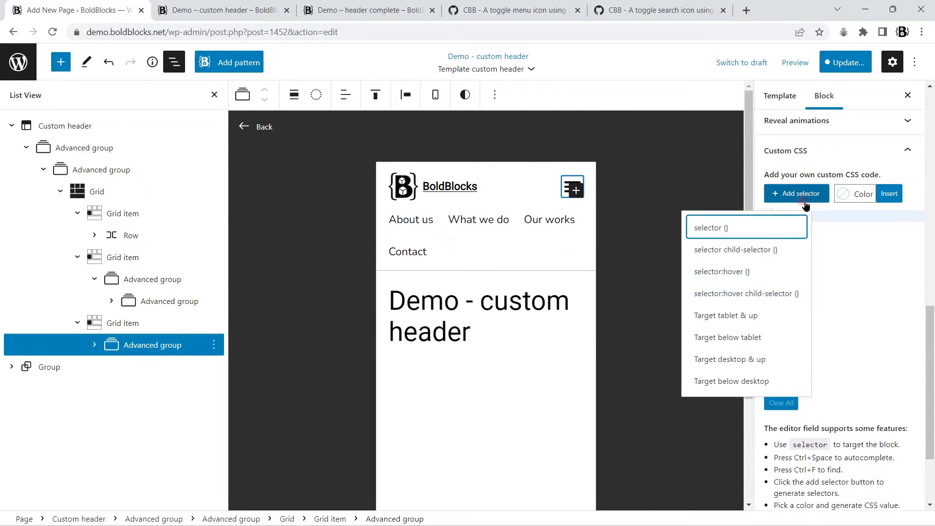
{"action": "left_click", "coordinate": [757, 314]}
{"action": "left_click", "coordinate": [799, 194]}
{"action": "left_click", "coordinate": [761, 230]}
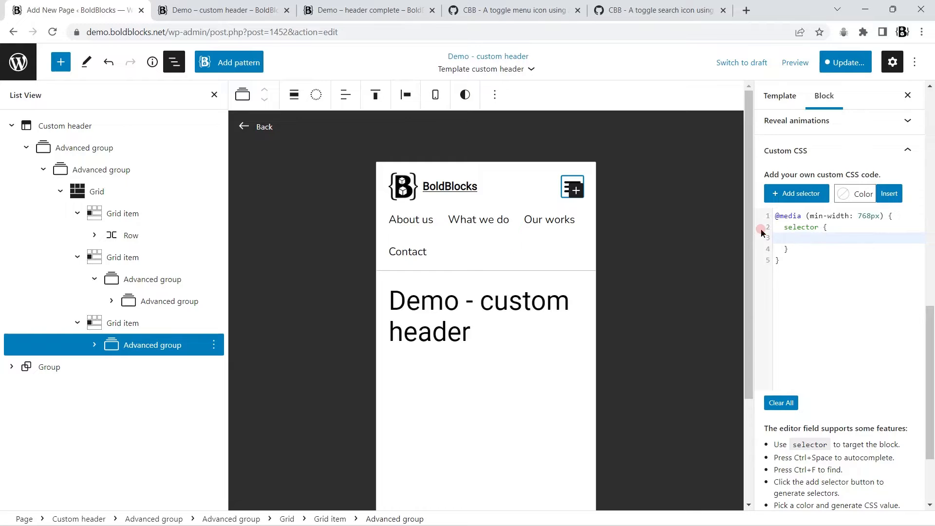
{"action": "type", "text": "display: none;"}
Give the navigation's outer Advanced group custom CSS for tablet and up (min-width: 768px) with display: block !important; on the selector
{"action": "left_click", "coordinate": [152, 278]}
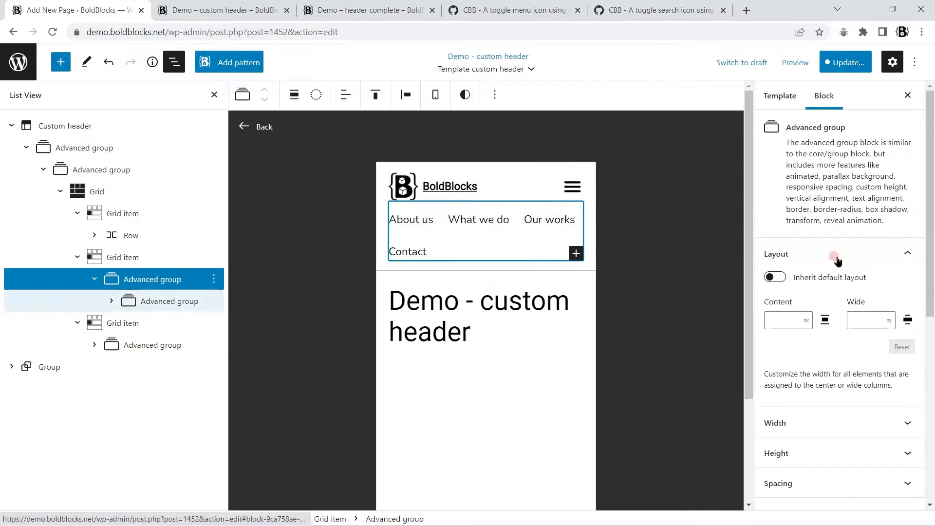
{"action": "scroll", "coordinate": [858, 273], "scroll_direction": "down", "scroll_amount": 5}
{"action": "left_click", "coordinate": [823, 404]}
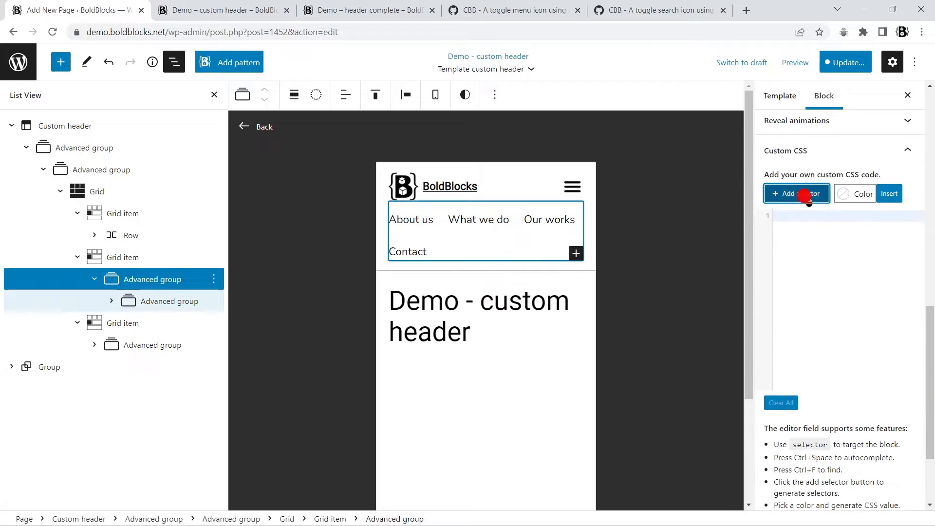
{"action": "left_click", "coordinate": [795, 193]}
{"action": "left_click", "coordinate": [733, 314]}
{"action": "left_click", "coordinate": [779, 193]}
{"action": "left_click", "coordinate": [741, 227]}
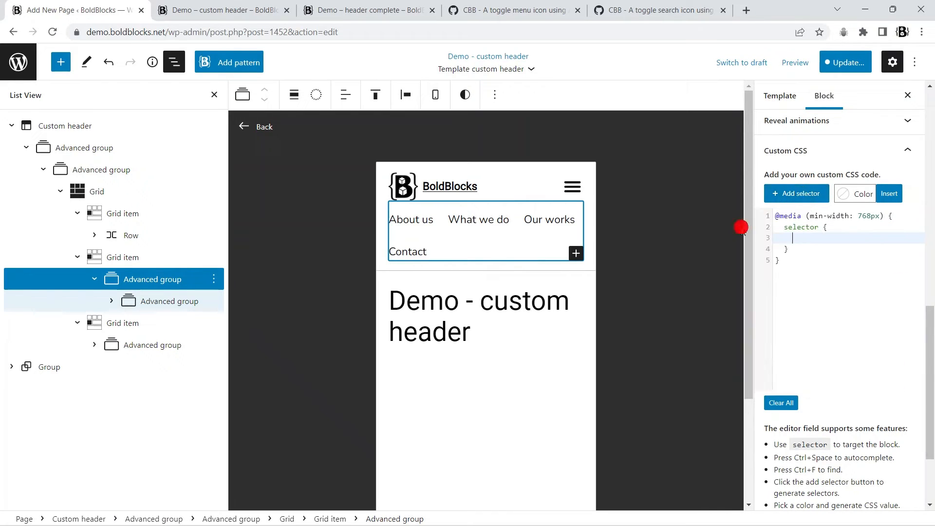
{"action": "type", "text": "display: block !important;"}
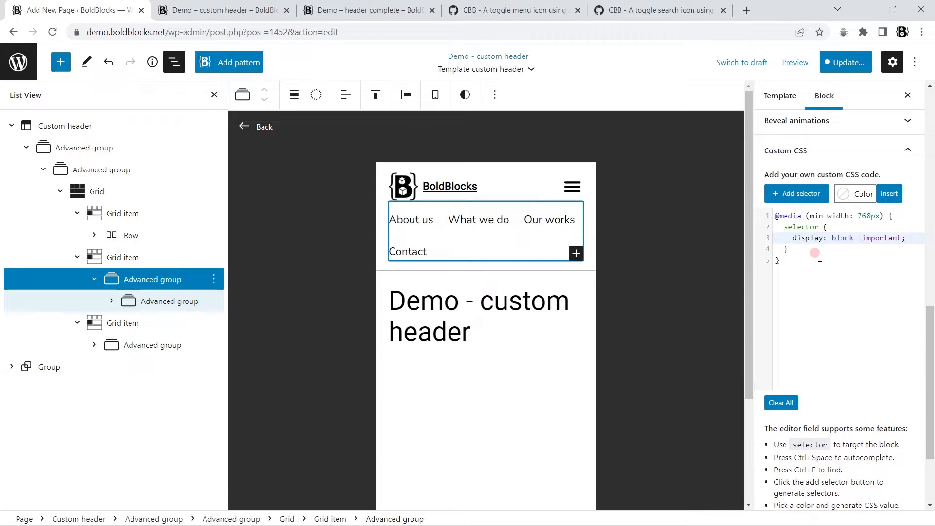
Save the custom CSS, reload the live page and narrow the responsive viewport to about 1052 px
{"action": "left_click", "coordinate": [839, 62]}
{"action": "left_click", "coordinate": [805, 59]}
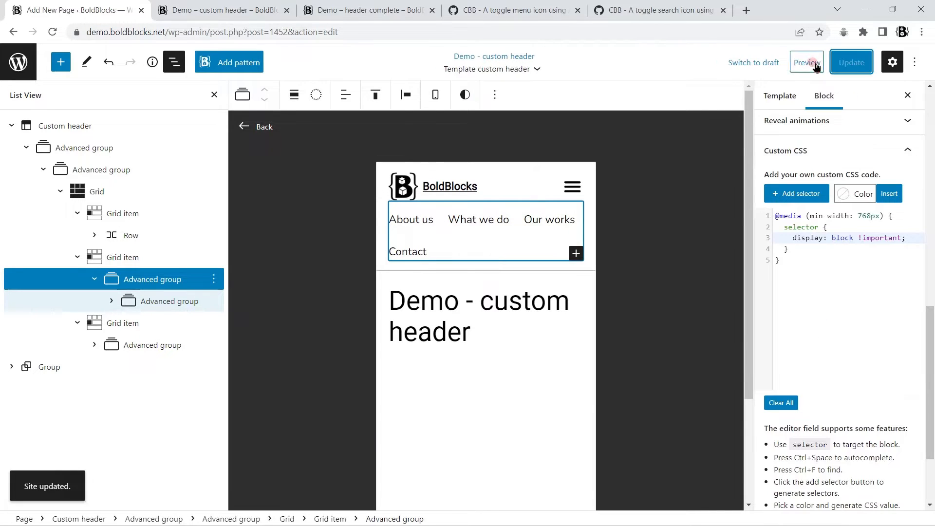
{"action": "left_click", "coordinate": [246, 7]}
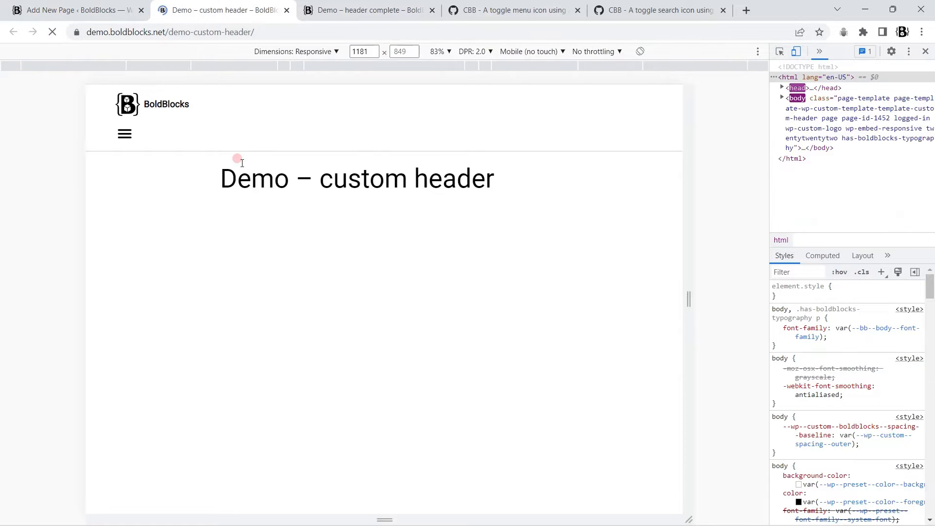
{"action": "left_click_drag", "start_coordinate": [688, 301], "coordinate": [656, 307]}
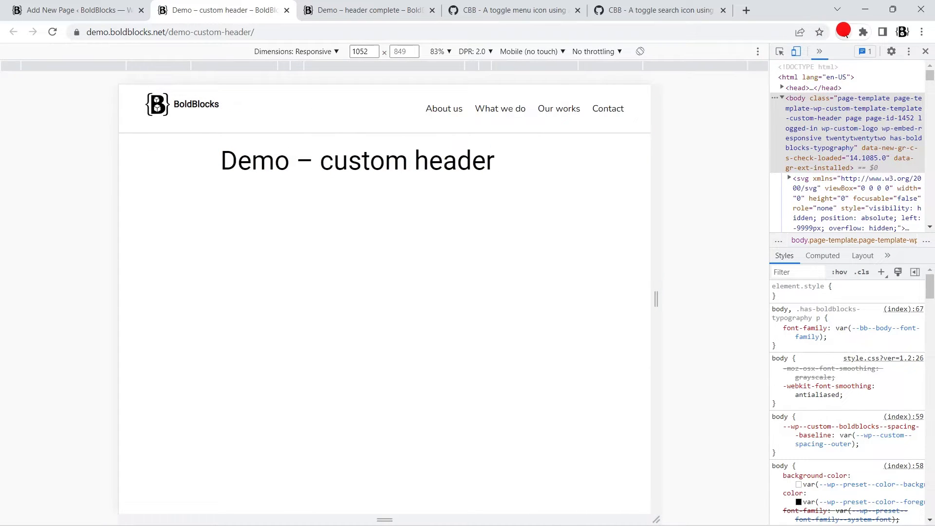
{"action": "left_click", "coordinate": [844, 31]}
{"action": "left_click", "coordinate": [844, 32]}
Set the inner navigation Advanced group's top padding to 0 rem for both the tablet and desktop breakpoints
{"action": "left_click", "coordinate": [78, 10]}
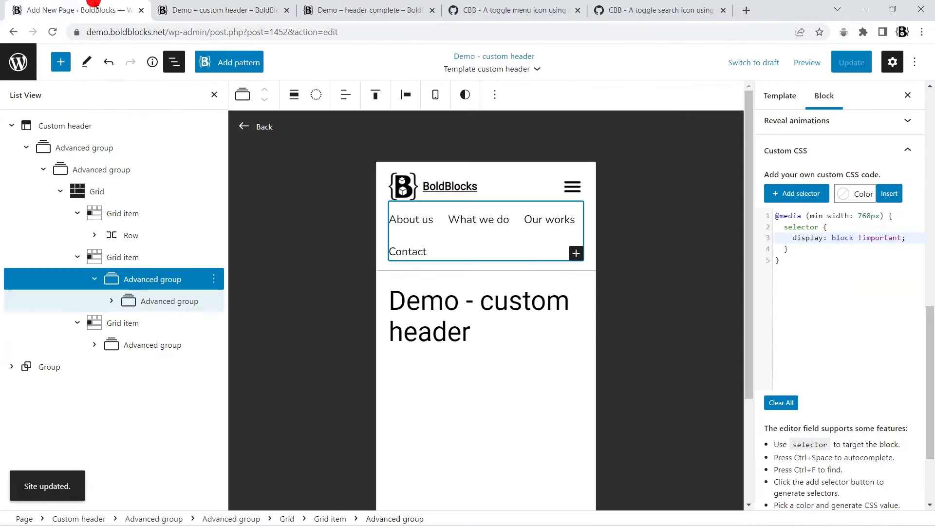
{"action": "left_click", "coordinate": [185, 301]}
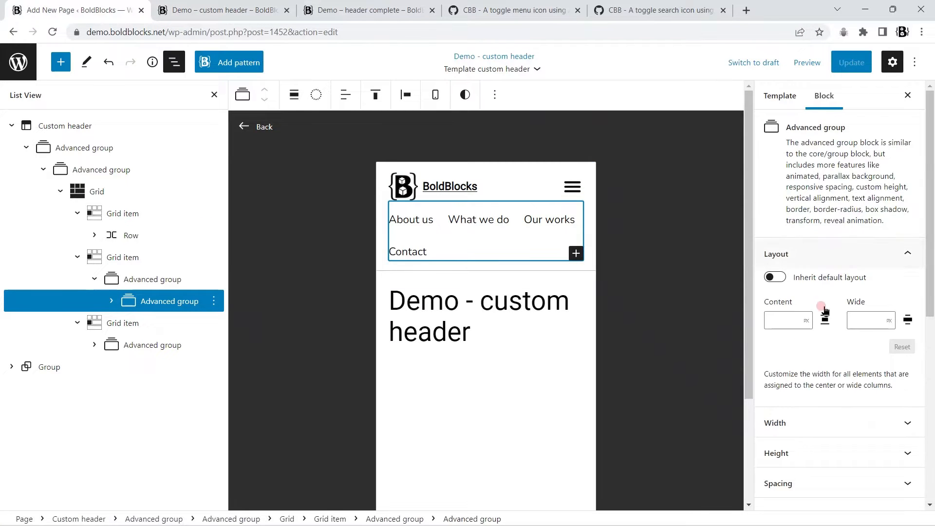
{"action": "scroll", "coordinate": [813, 341], "scroll_direction": "down", "scroll_amount": 4}
{"action": "left_click", "coordinate": [793, 277]}
{"action": "scroll", "coordinate": [853, 307], "scroll_direction": "down", "scroll_amount": 2}
{"action": "left_click", "coordinate": [848, 206]}
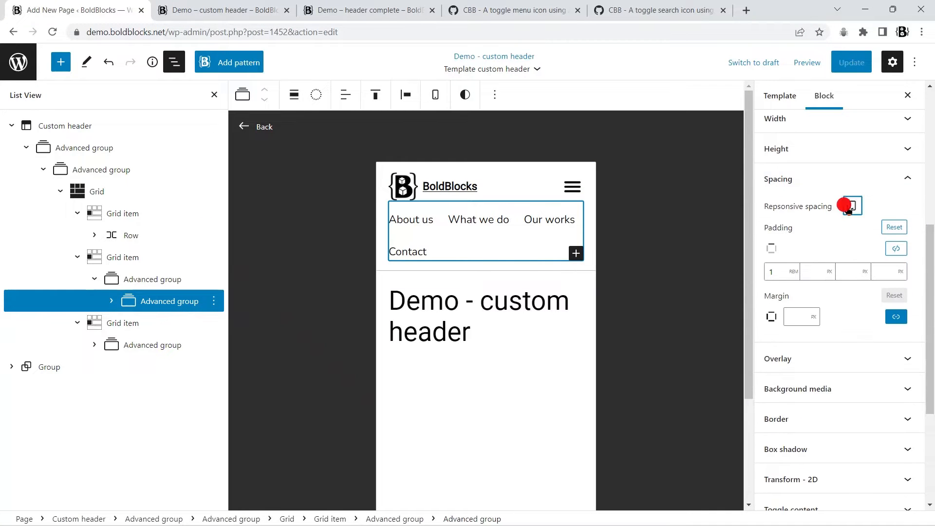
{"action": "left_click", "coordinate": [856, 257]}
{"action": "left_click_drag", "start_coordinate": [778, 274], "coordinate": [755, 270]}
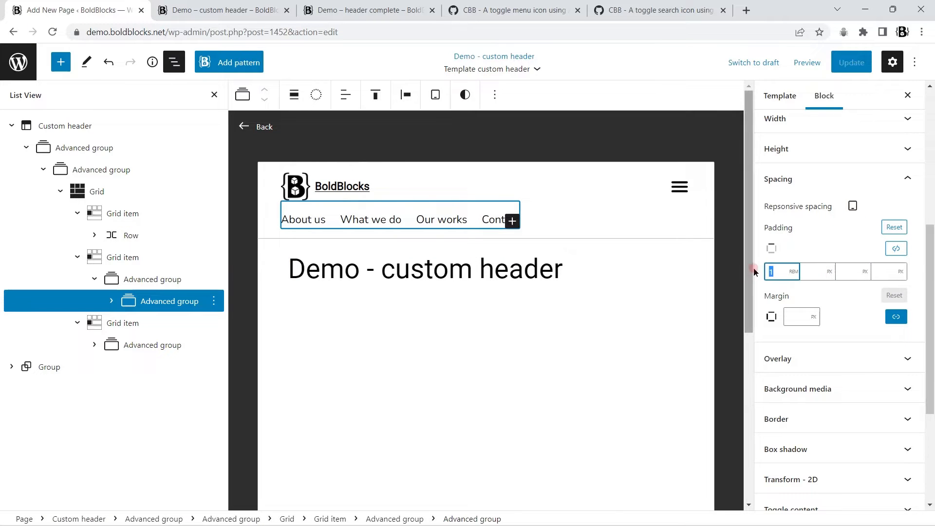
{"action": "type", "text": "0"}
{"action": "left_click", "coordinate": [856, 202]}
{"action": "left_click", "coordinate": [874, 282]}
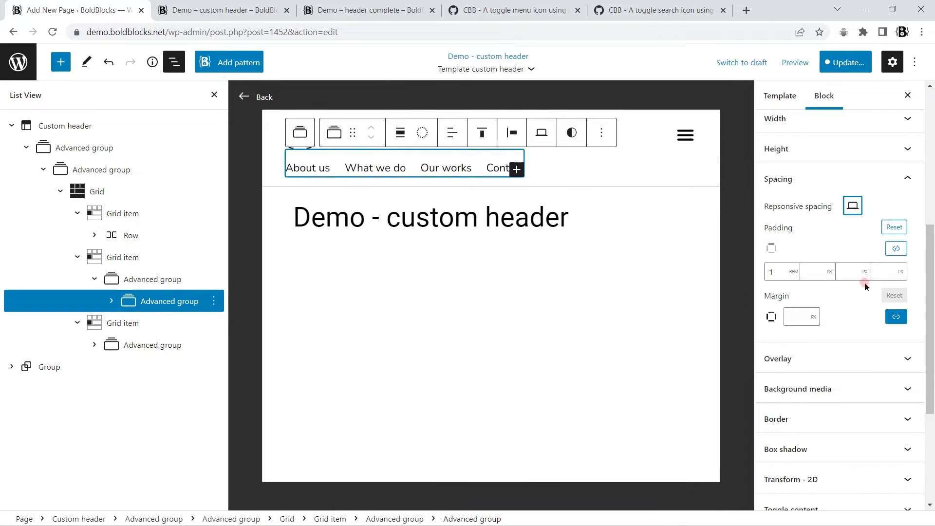
Save the padding change and check the header's menu alignment on the live custom header page
{"action": "left_click", "coordinate": [844, 68]}
{"action": "left_click", "coordinate": [828, 62]}
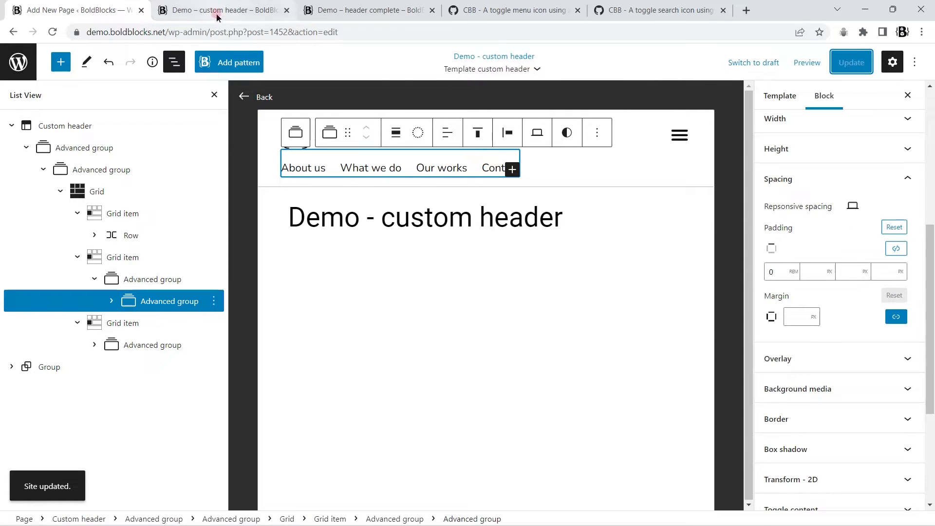
{"action": "left_click", "coordinate": [218, 15]}
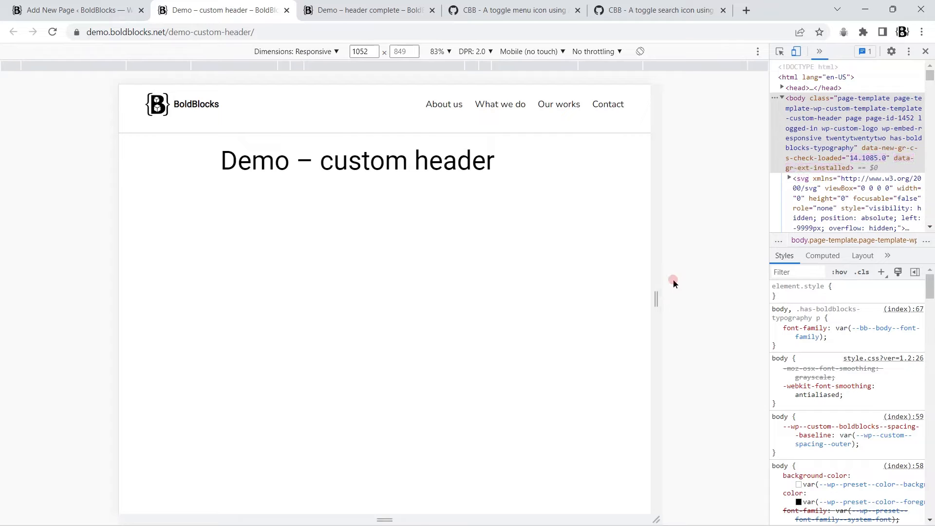
{"action": "left_click", "coordinate": [67, 5]}
{"action": "left_click", "coordinate": [97, 192]}
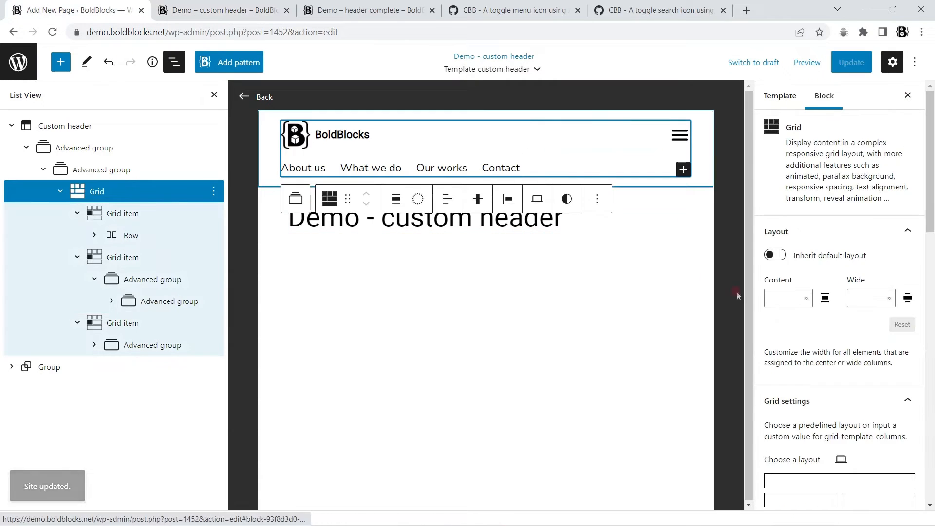
{"action": "scroll", "coordinate": [850, 365], "scroll_direction": "down", "scroll_amount": 3}
{"action": "left_click", "coordinate": [842, 359]}
{"action": "left_click", "coordinate": [863, 411]}
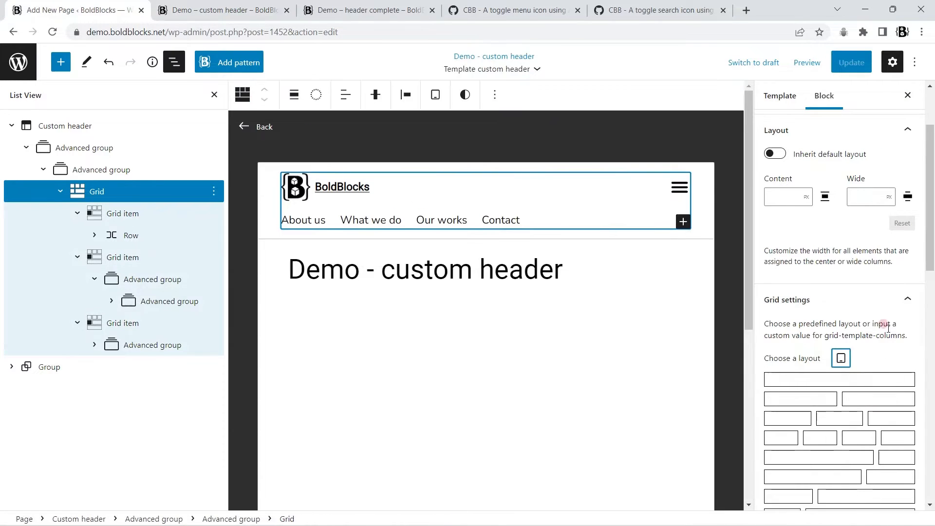
{"action": "scroll", "coordinate": [888, 325], "scroll_direction": "down", "scroll_amount": 5}
{"action": "left_click", "coordinate": [903, 290]}
{"action": "left_click", "coordinate": [853, 321]}
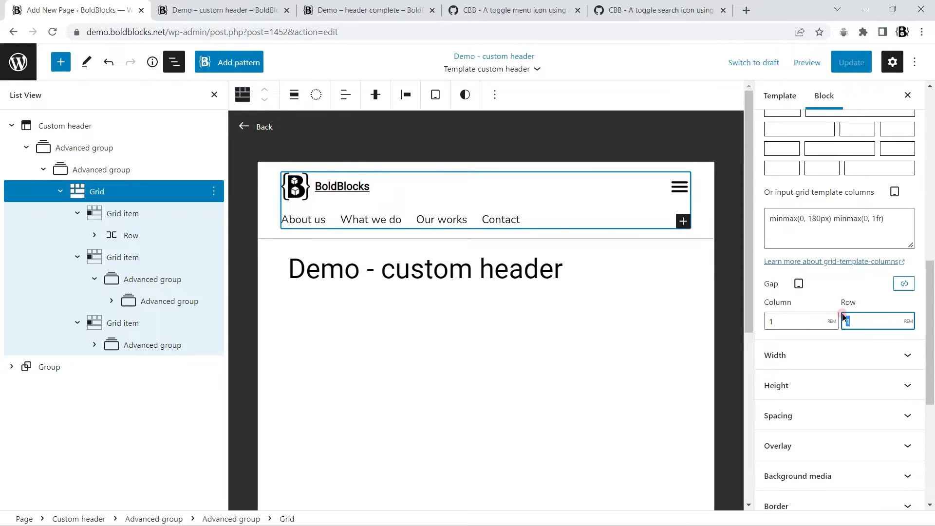
{"action": "key", "text": "BackSpace"}
{"action": "left_click", "coordinate": [799, 284]}
{"action": "left_click", "coordinate": [806, 359]}
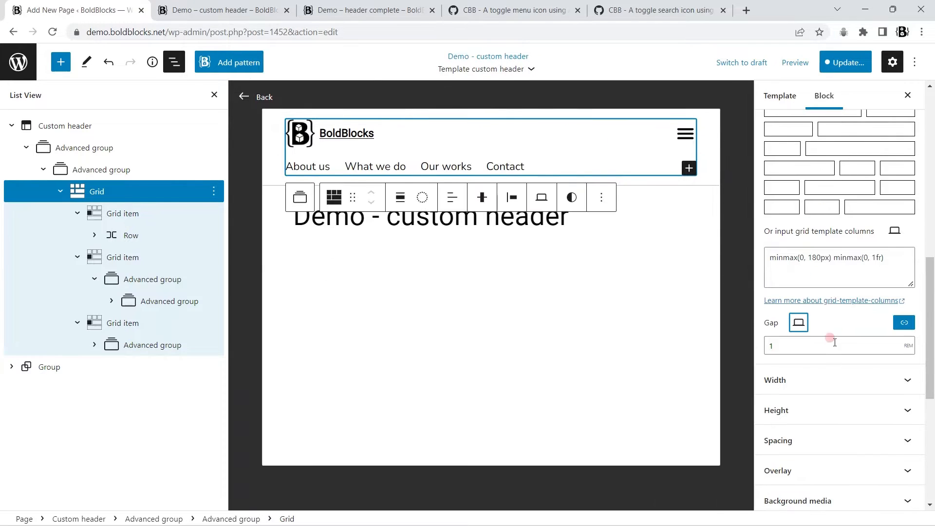
{"action": "left_click", "coordinate": [904, 323]}
{"action": "left_click", "coordinate": [854, 354]}
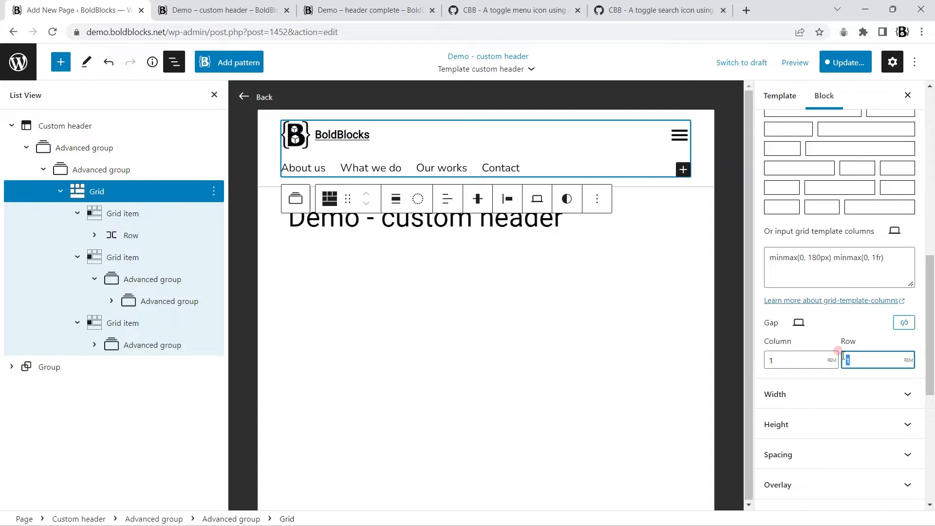
Save the Grid gap changes and reload the live custom header page
{"action": "left_click", "coordinate": [851, 72]}
{"action": "left_click", "coordinate": [808, 60]}
{"action": "left_click", "coordinate": [184, 11]}
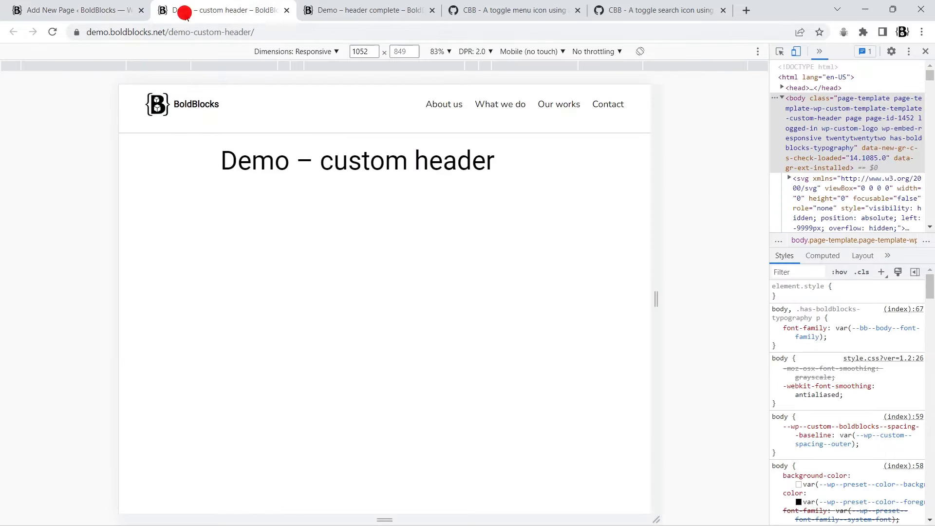
{"action": "left_click", "coordinate": [54, 34]}
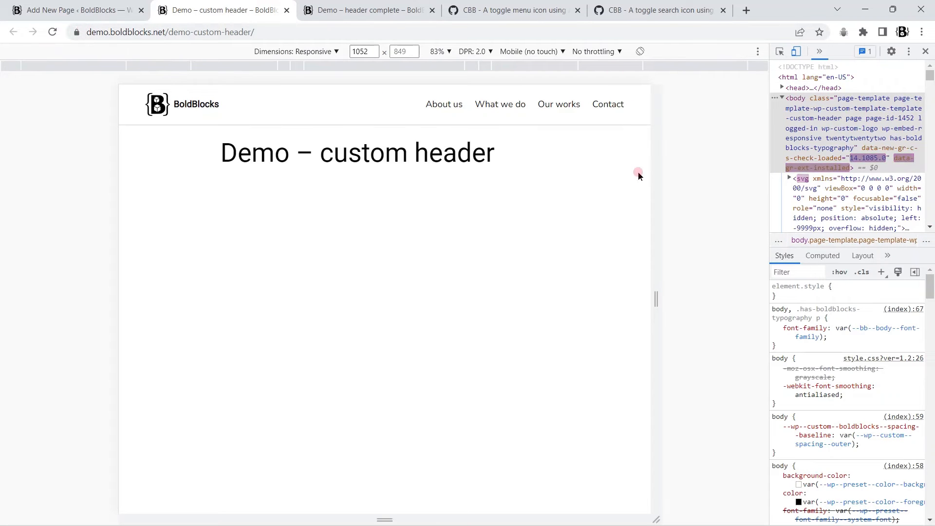
Narrow the responsive viewport to about 431 px, test opening and closing the mobile menu, and widen it to about 1165 px
{"action": "left_click_drag", "start_coordinate": [656, 299], "coordinate": [499, 298]}
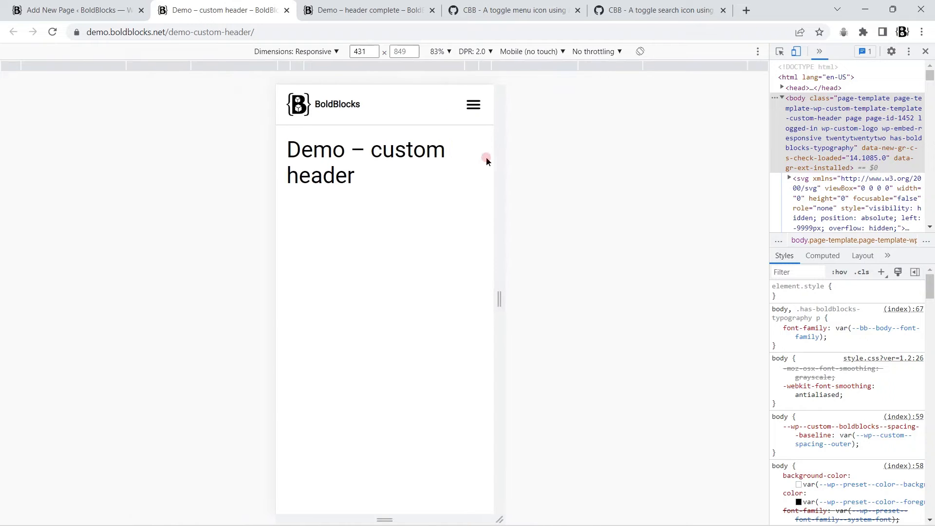
{"action": "left_click", "coordinate": [474, 104]}
{"action": "left_click", "coordinate": [474, 104]}
{"action": "left_click", "coordinate": [474, 104]}
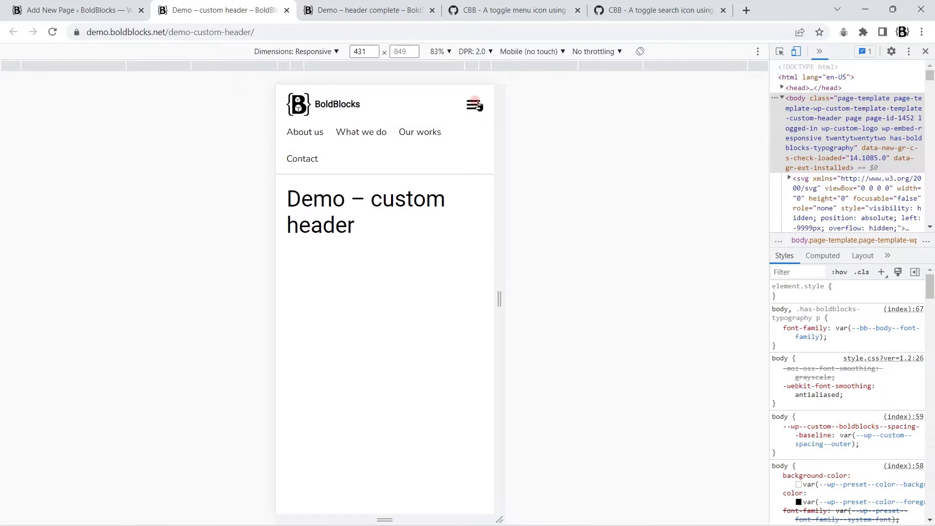
{"action": "left_click", "coordinate": [474, 104]}
{"action": "left_click_drag", "start_coordinate": [493, 290], "coordinate": [683, 317]}
On the completed header demo page, toggle the menu icon to examine how it behaves
{"action": "left_click", "coordinate": [53, 6]}
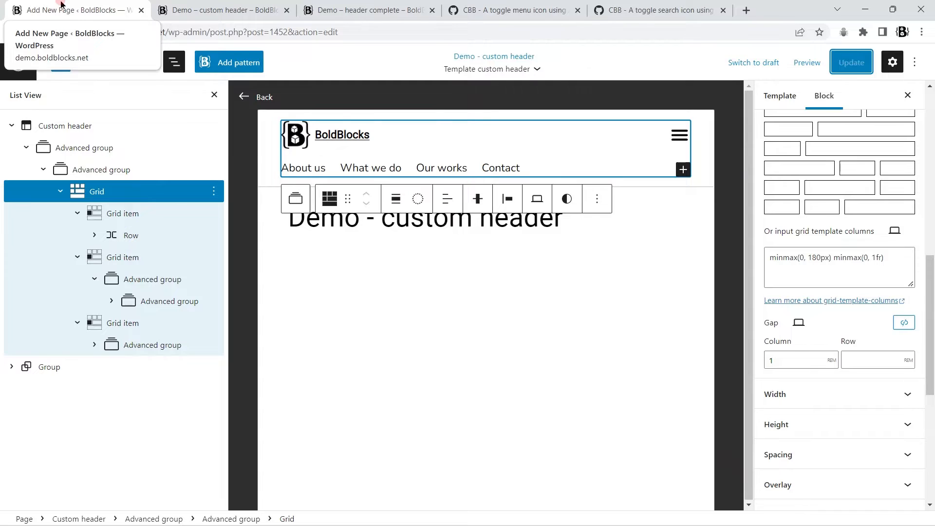
{"action": "left_click", "coordinate": [356, 9]}
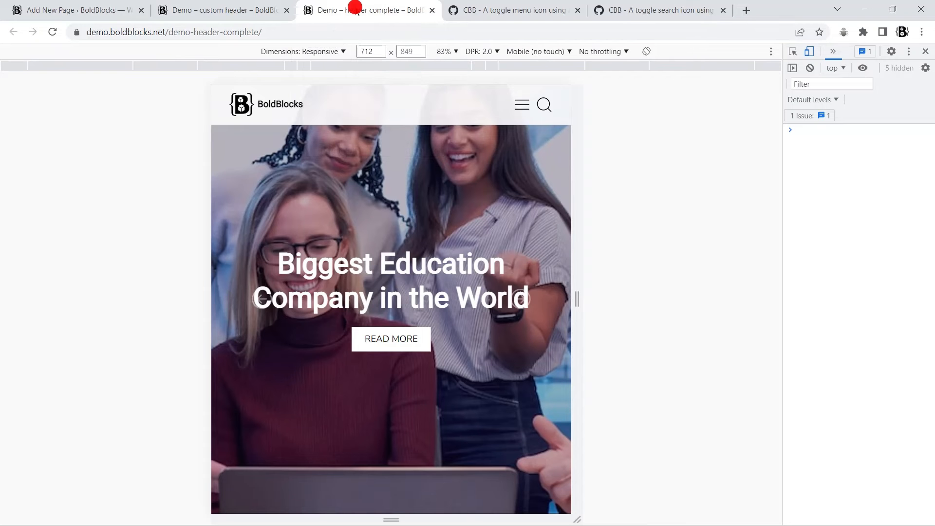
{"action": "left_click", "coordinate": [521, 109]}
{"action": "left_click", "coordinate": [521, 109]}
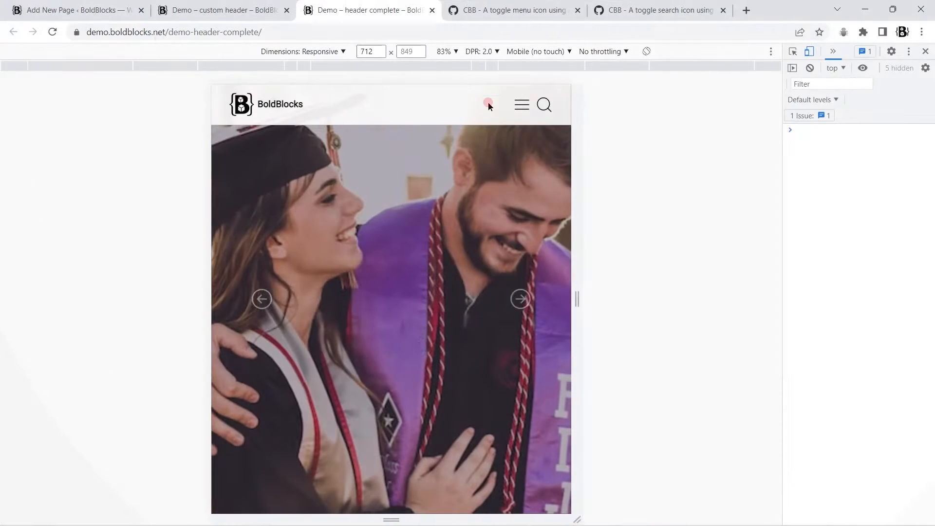
In the editor, add a Paragraph block below the menu icon's Advanced group in the third grid item
{"action": "left_click", "coordinate": [84, 8]}
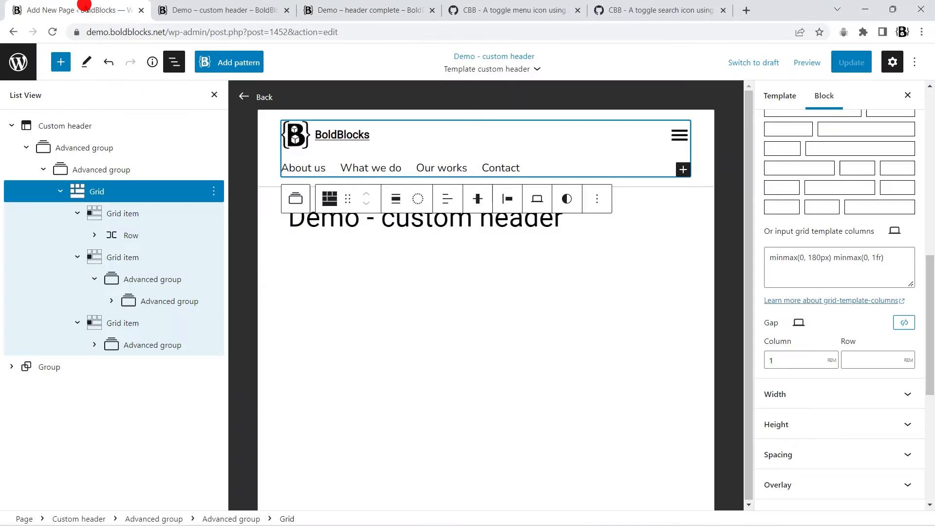
{"action": "left_click", "coordinate": [126, 324]}
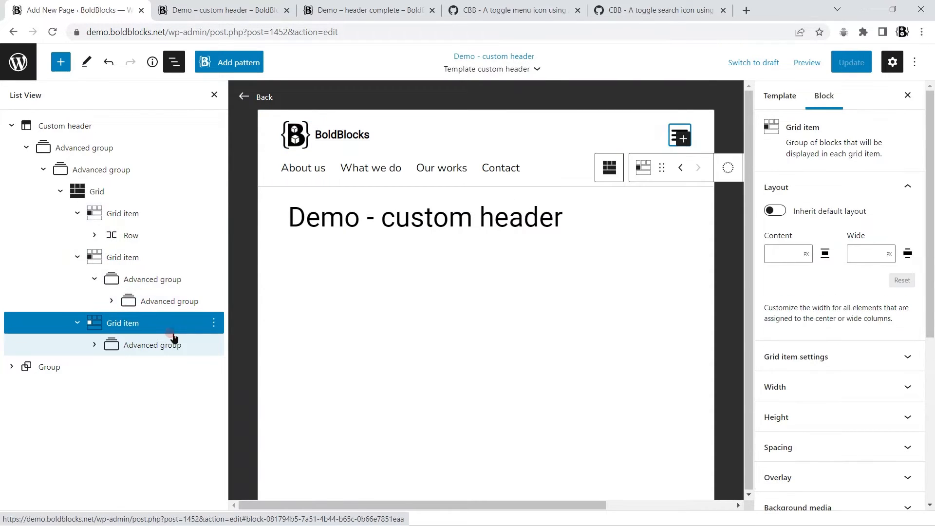
{"action": "left_click", "coordinate": [679, 137]}
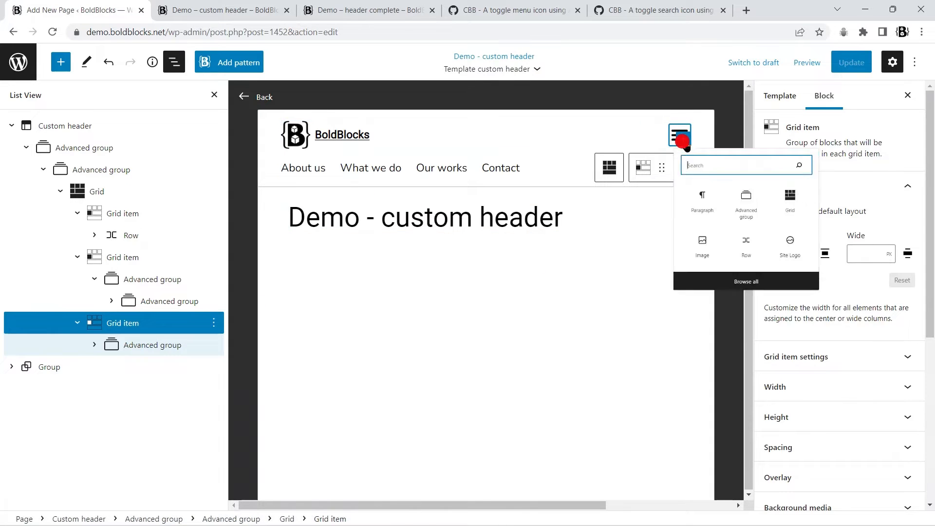
{"action": "left_click", "coordinate": [711, 229]}
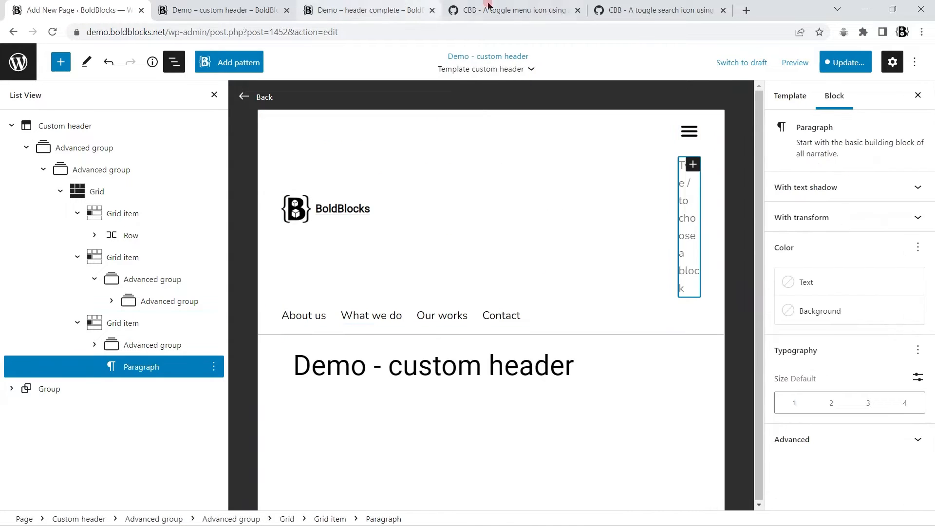
Copy the block markup of the simple toggle menu icon gist and paste it as plain text into the new Paragraph block
{"action": "left_click", "coordinate": [492, 9]}
{"action": "right_click", "coordinate": [292, 278]}
{"action": "left_click", "coordinate": [317, 293]}
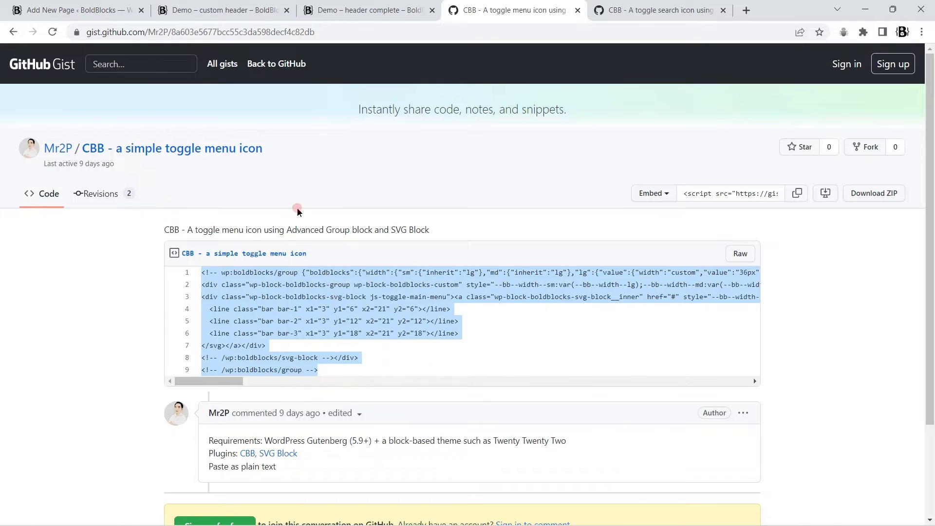
{"action": "left_click", "coordinate": [100, 12]}
{"action": "left_click", "coordinate": [679, 192]}
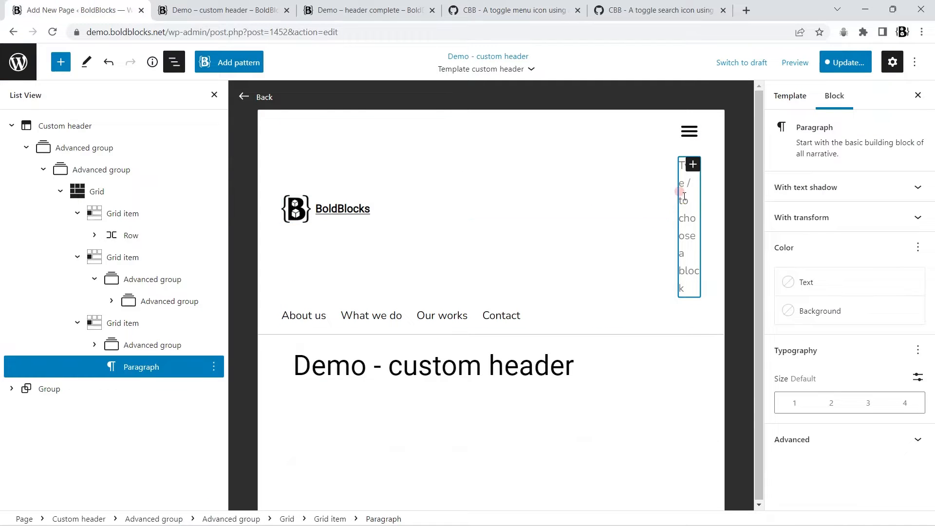
{"action": "right_click", "coordinate": [685, 197]}
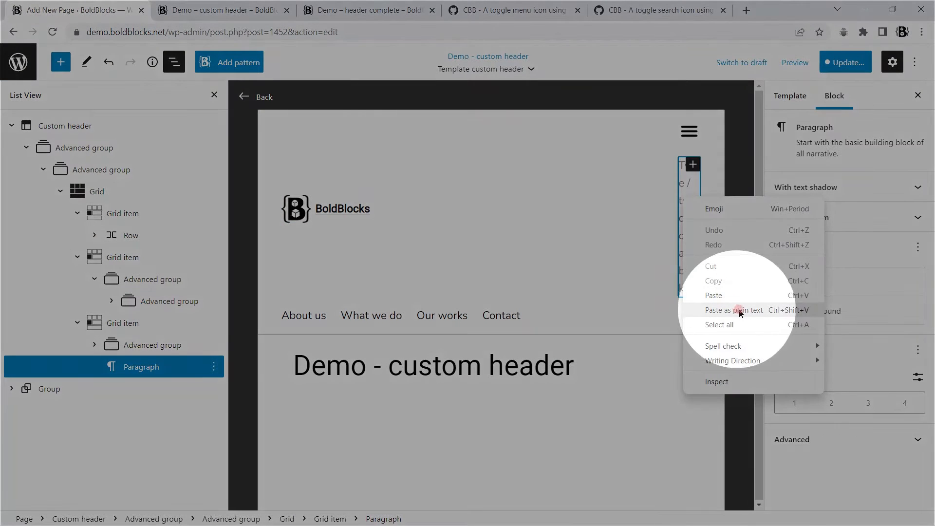
{"action": "left_click", "coordinate": [738, 311]}
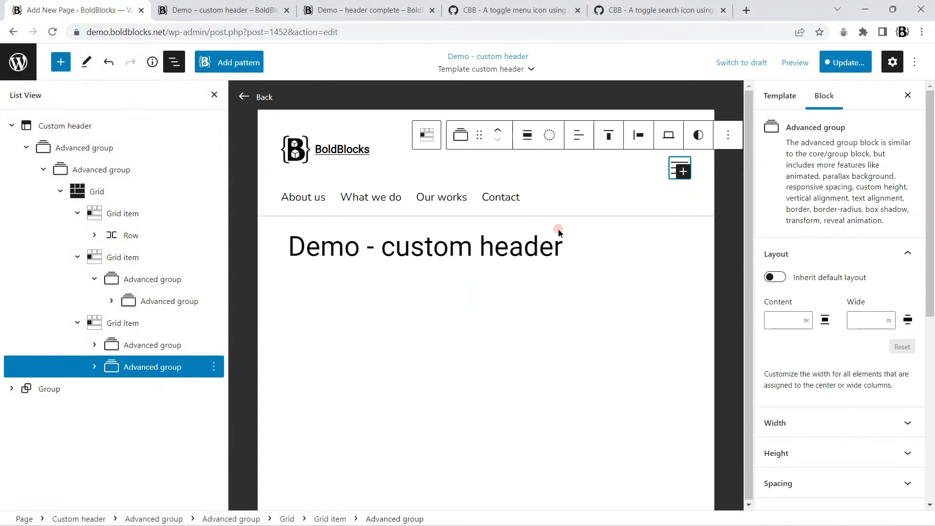
Change the pasted icon's SVG Block additional CSS class to js-toggle-menu
{"action": "left_click", "coordinate": [94, 367]}
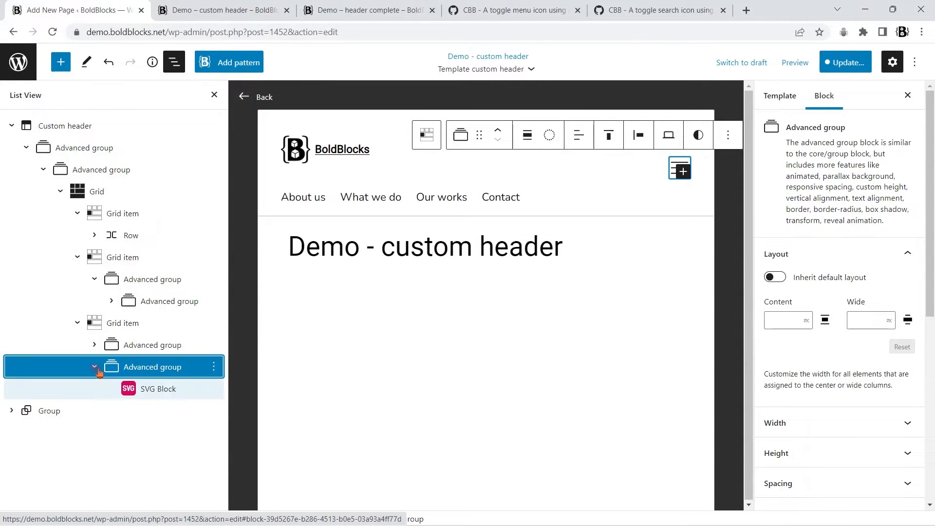
{"action": "left_click", "coordinate": [166, 393]}
{"action": "scroll", "coordinate": [857, 370], "scroll_direction": "down", "scroll_amount": 5}
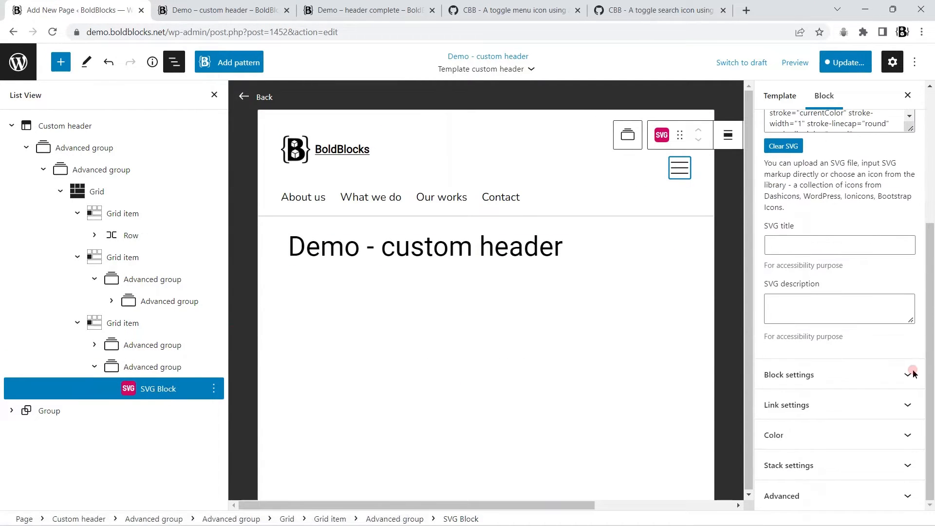
{"action": "left_click", "coordinate": [834, 494]}
{"action": "left_click", "coordinate": [809, 470]}
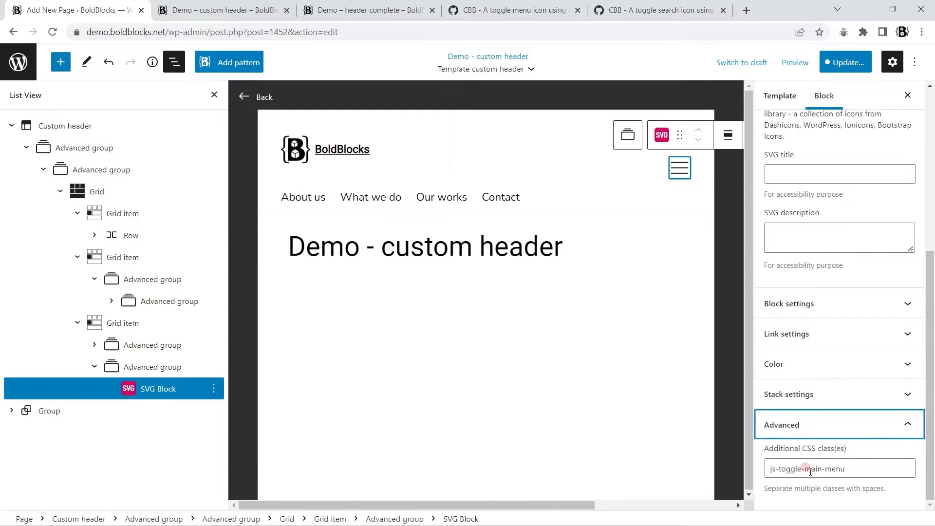
{"action": "double_click", "coordinate": [810, 471]}
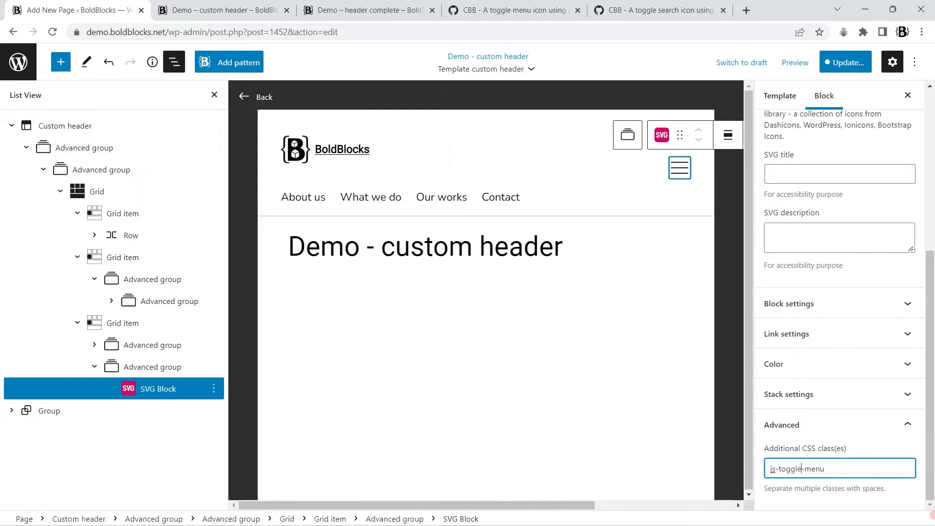
Save the template and test the pasted menu icon on the reloaded live page at about 591 px wide
{"action": "left_click", "coordinate": [827, 63]}
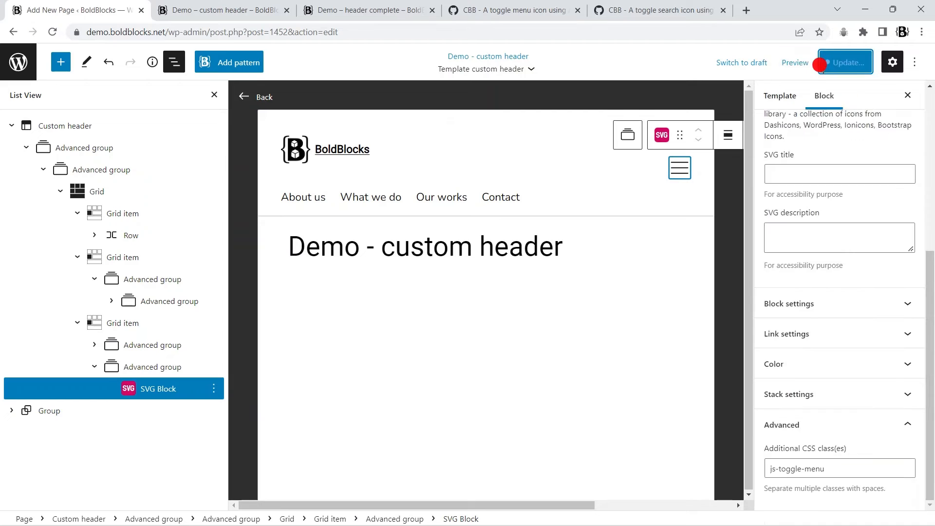
{"action": "left_click", "coordinate": [219, 10]}
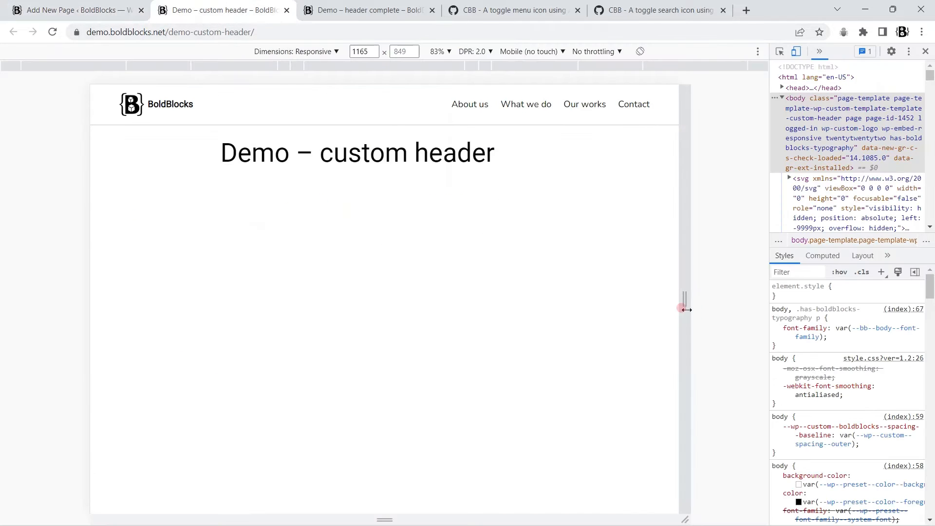
{"action": "left_click_drag", "start_coordinate": [682, 303], "coordinate": [539, 299]}
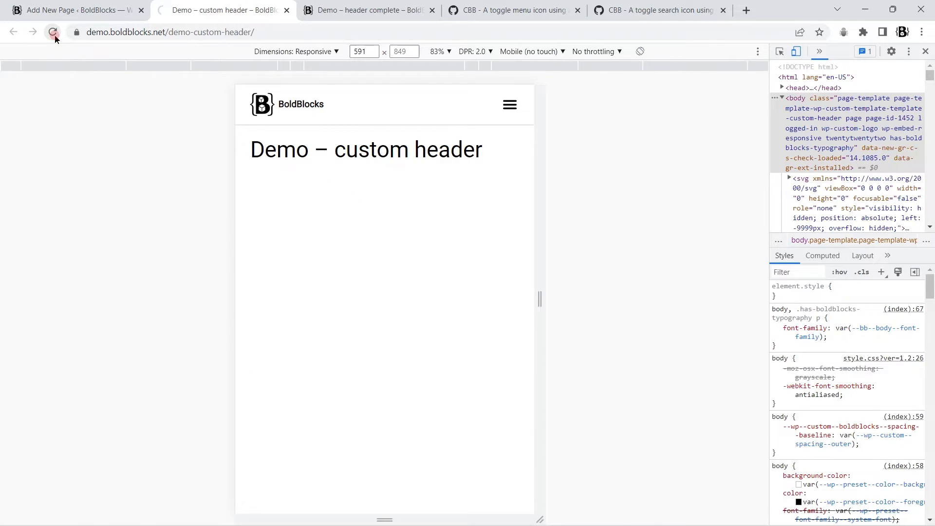
{"action": "left_click", "coordinate": [511, 134]}
{"action": "left_click", "coordinate": [511, 134]}
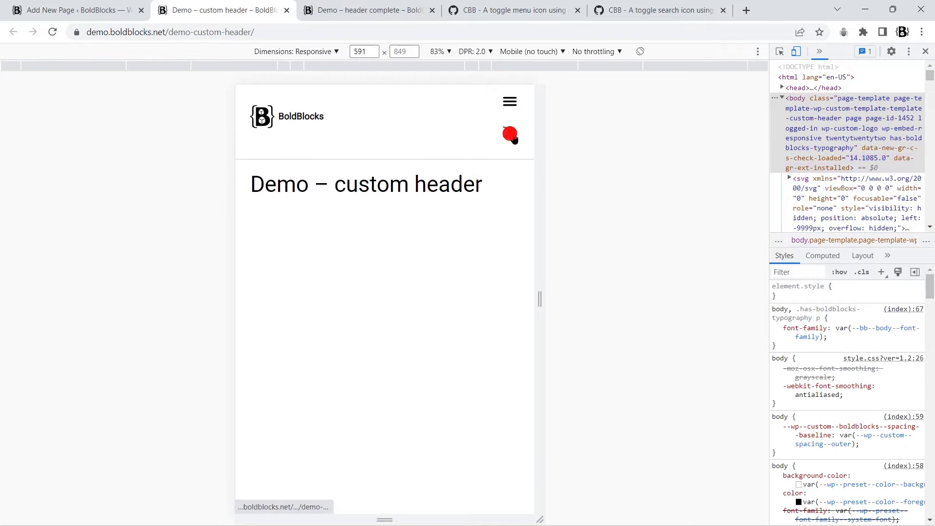
Toggle the pasted menu icon on the live page, and delete the old menu icon's Advanced group from the third grid item
{"action": "left_click", "coordinate": [511, 134]}
{"action": "left_click", "coordinate": [510, 134]}
{"action": "left_click", "coordinate": [88, 18]}
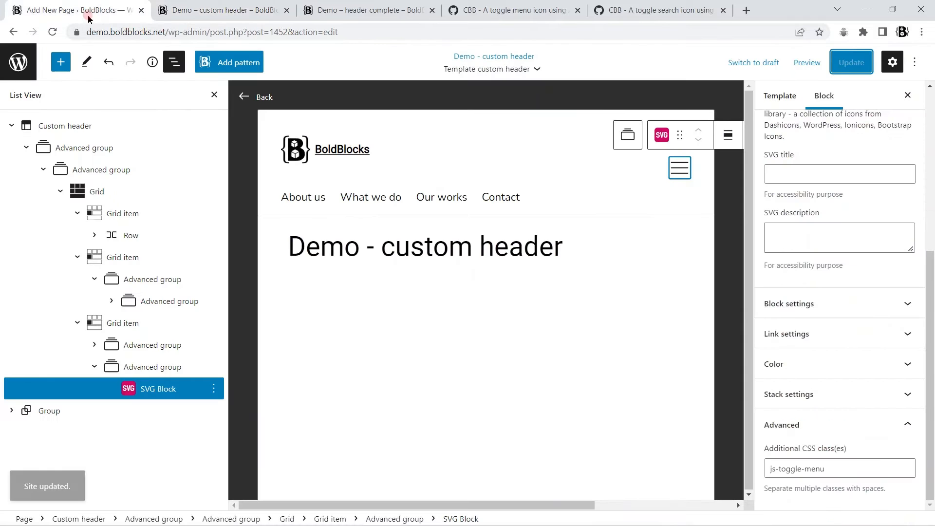
{"action": "left_click", "coordinate": [204, 366]}
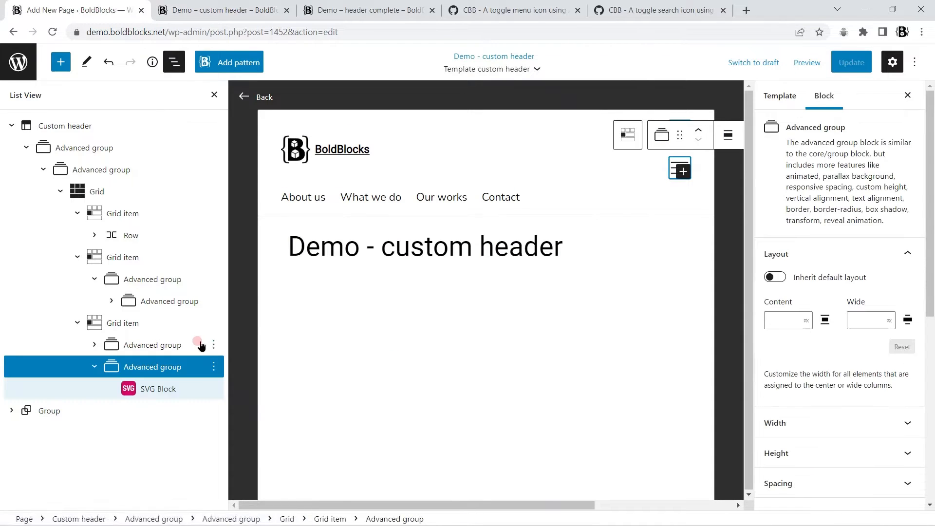
{"action": "left_click", "coordinate": [210, 344]}
{"action": "left_click", "coordinate": [263, 313]}
Open the Custom CSS settings of the remaining menu icon's Advanced group and save the template
{"action": "scroll", "coordinate": [879, 407], "scroll_direction": "down", "scroll_amount": 10}
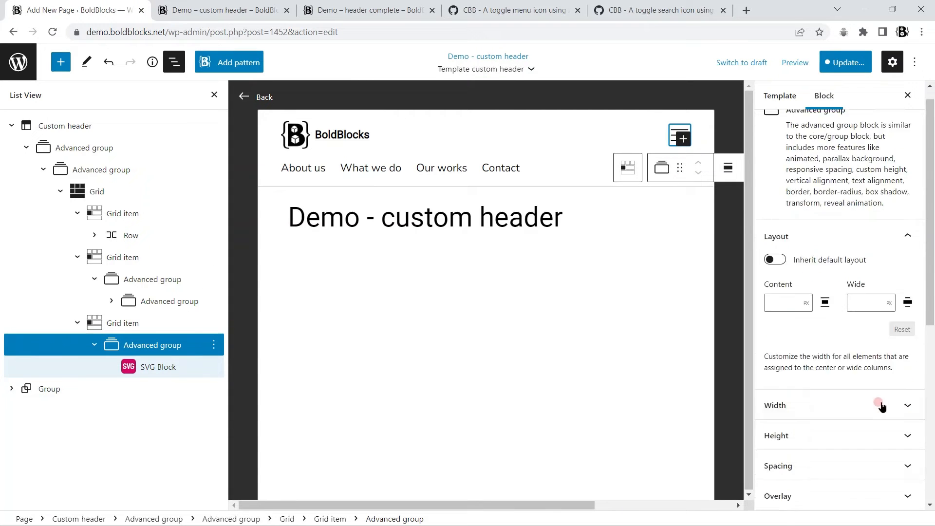
{"action": "left_click", "coordinate": [847, 404]}
{"action": "scroll", "coordinate": [856, 370], "scroll_direction": "down", "scroll_amount": 2}
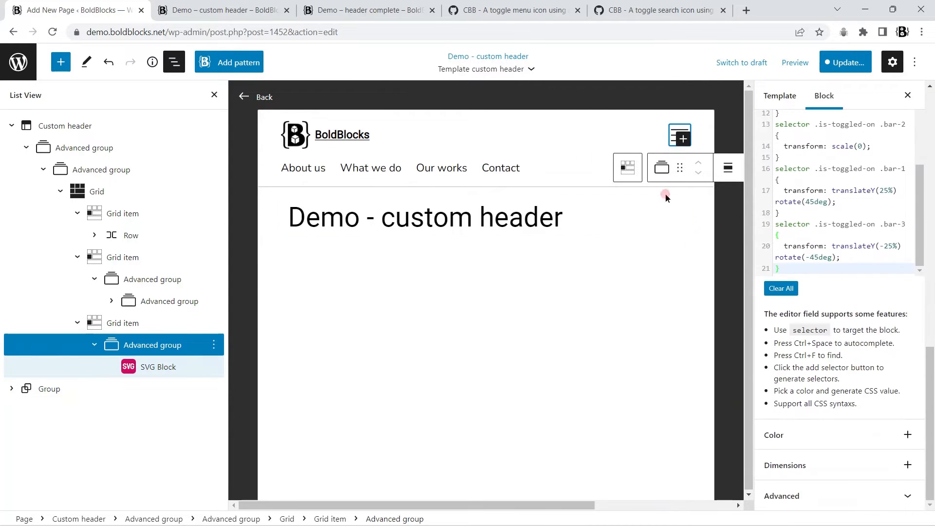
{"action": "left_click", "coordinate": [845, 63]}
{"action": "left_click", "coordinate": [804, 62]}
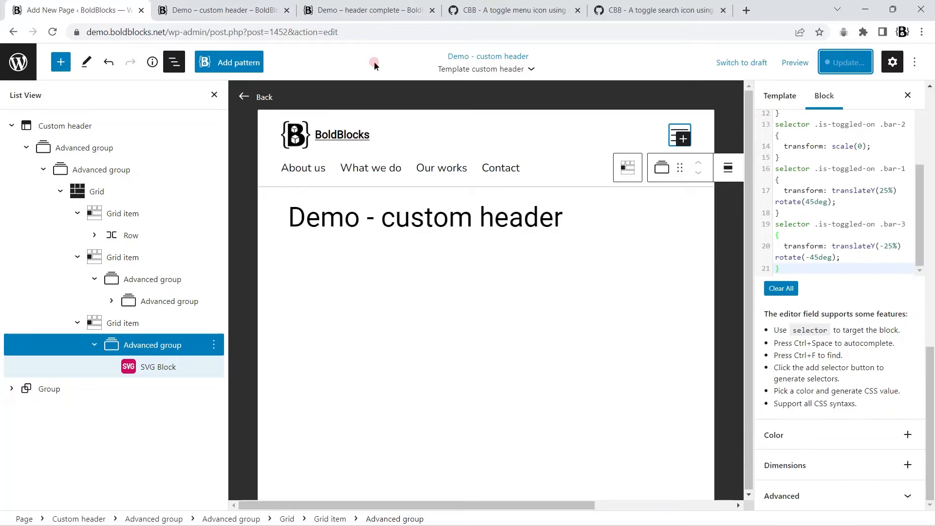
Reload the live demo page, test toggling the menu, and widen the responsive viewport to about 996 px
{"action": "left_click", "coordinate": [207, 5]}
{"action": "left_click", "coordinate": [51, 31]}
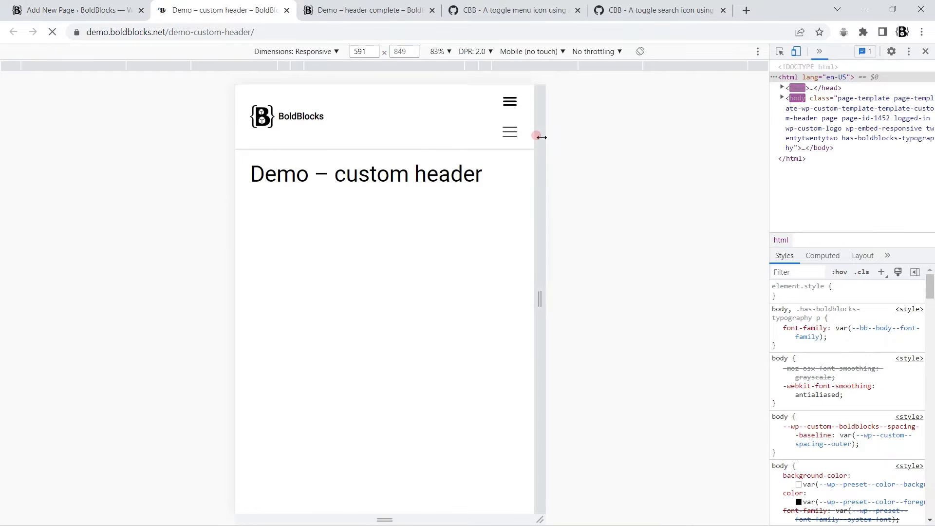
{"action": "left_click", "coordinate": [509, 106]}
{"action": "left_click", "coordinate": [511, 107]}
{"action": "left_click_drag", "start_coordinate": [540, 299], "coordinate": [642, 298]}
{"action": "left_click", "coordinate": [78, 6]}
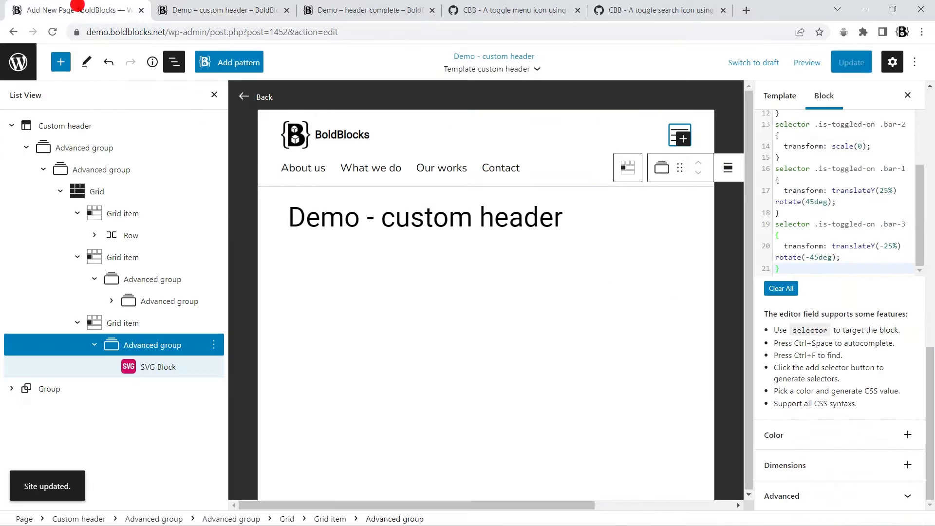
{"action": "scroll", "coordinate": [801, 375], "scroll_direction": "up", "scroll_amount": 5}
{"action": "scroll", "coordinate": [801, 367], "scroll_direction": "down", "scroll_amount": 2}
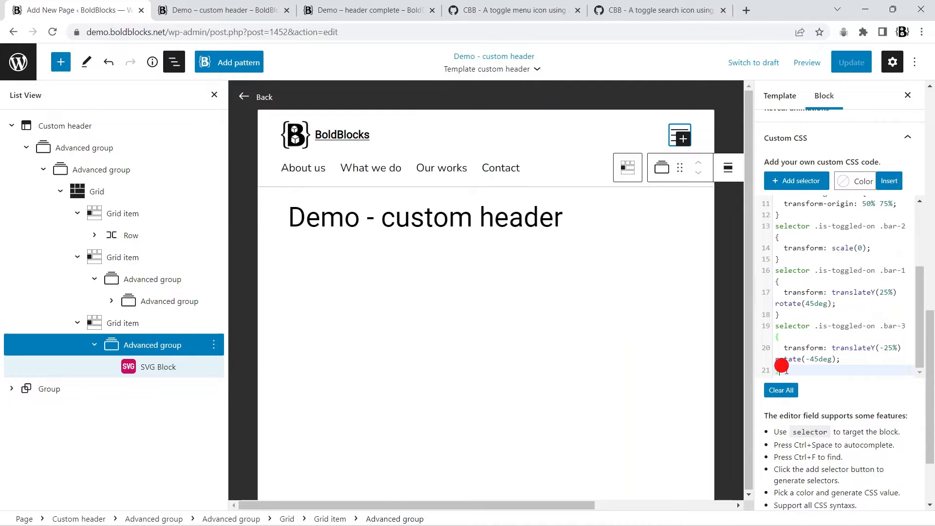
{"action": "left_click", "coordinate": [800, 182]}
{"action": "left_click", "coordinate": [752, 303]}
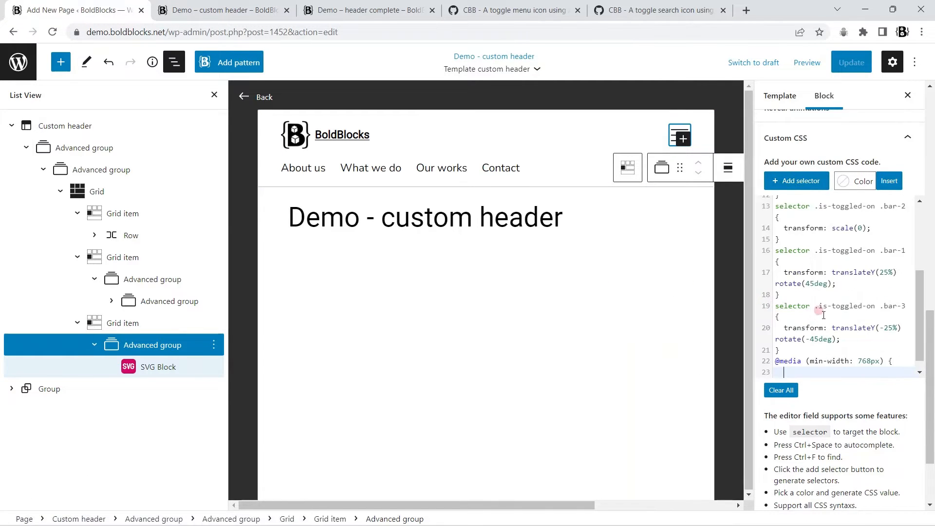
{"action": "left_click", "coordinate": [799, 180]}
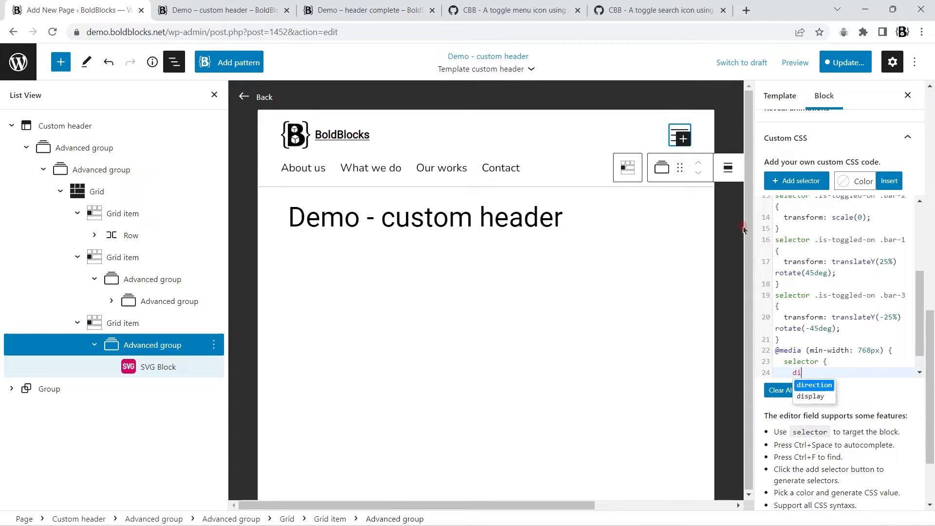
{"action": "type", "text": "display: none;"}
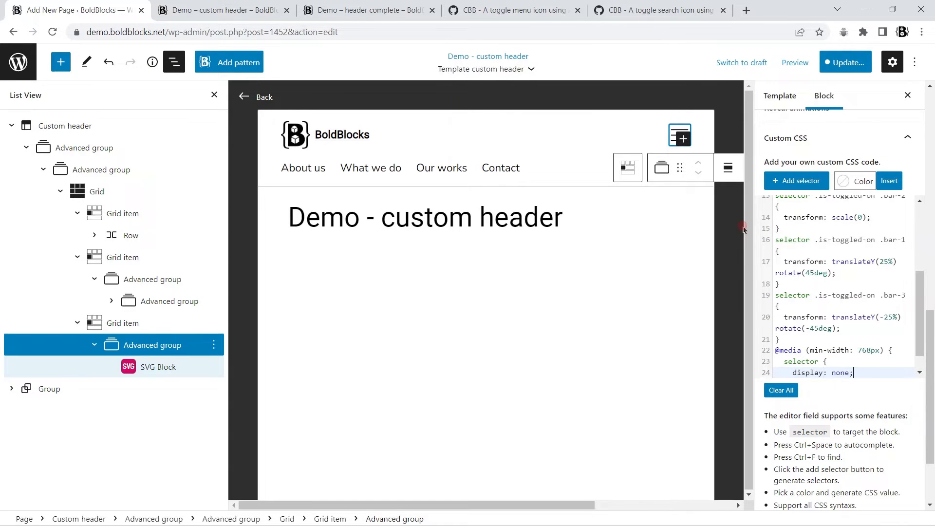
Save the template and test the menu icon on the live page, narrowing the viewport to about 526 px and toggling the menu
{"action": "left_click", "coordinate": [860, 63]}
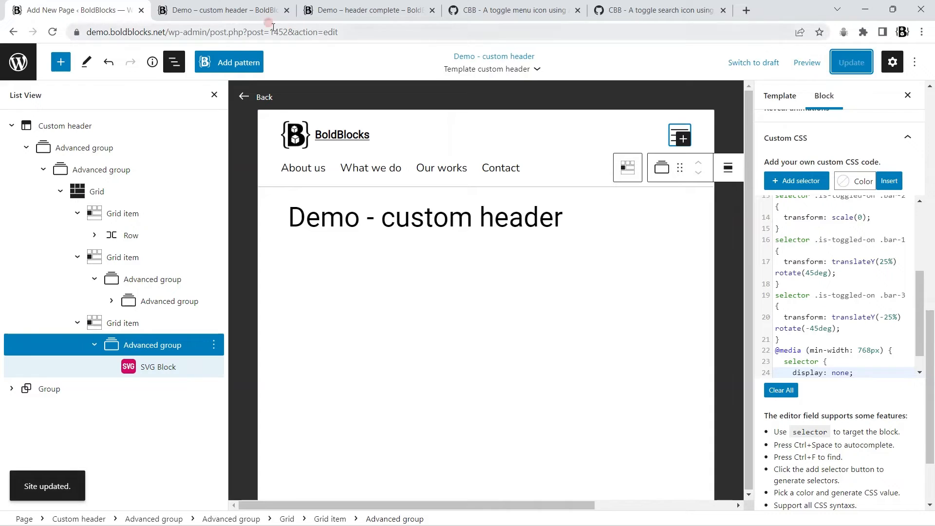
{"action": "left_click", "coordinate": [224, 10]}
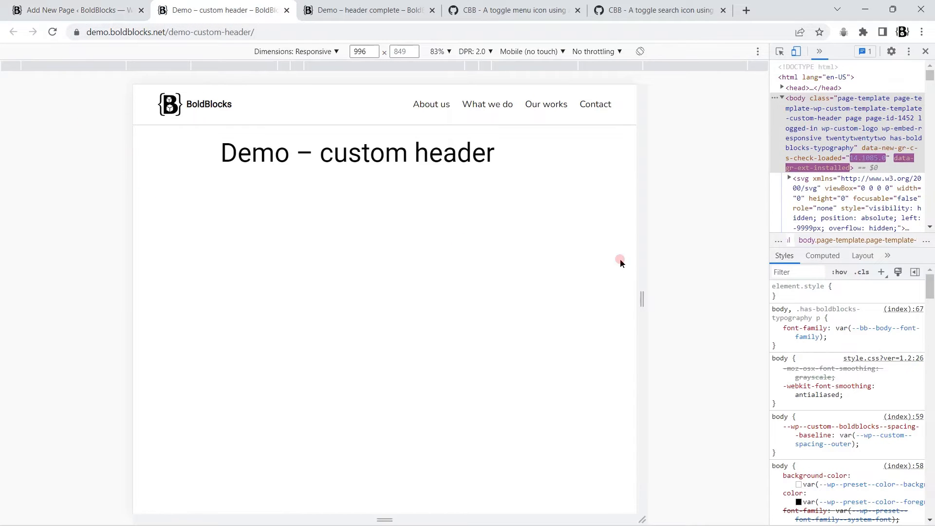
{"action": "left_click_drag", "start_coordinate": [641, 307], "coordinate": [523, 299]}
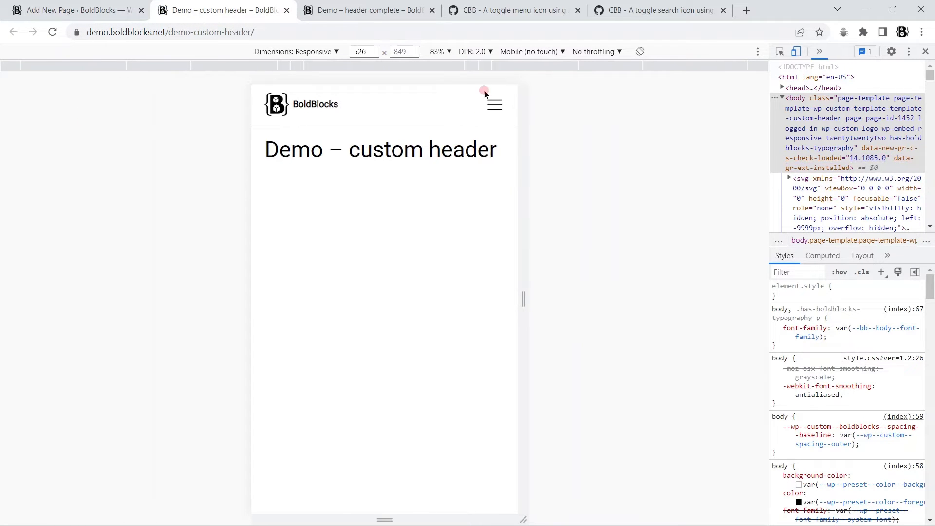
{"action": "left_click", "coordinate": [489, 104]}
{"action": "left_click", "coordinate": [489, 105]}
{"action": "left_click", "coordinate": [490, 105]}
{"action": "left_click", "coordinate": [492, 104]}
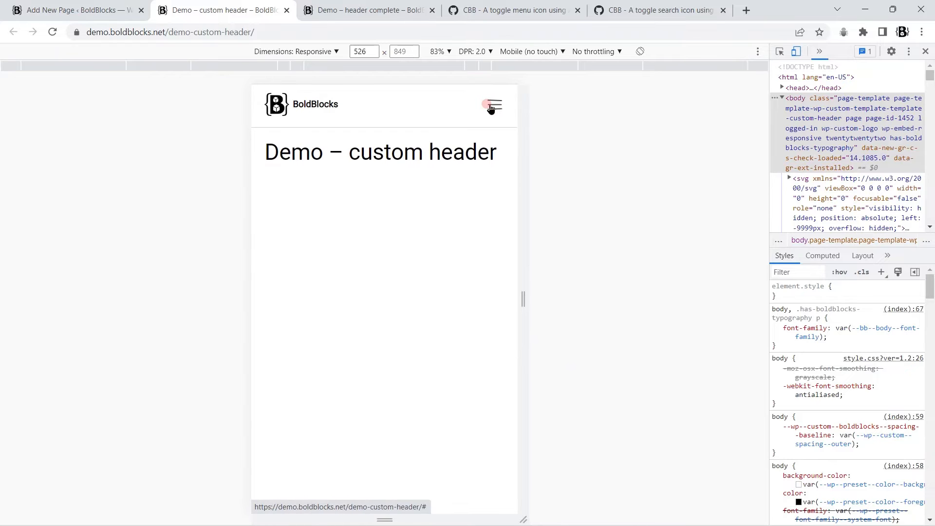
Try the search icon's open and close toggle on the completed header demo page
{"action": "left_click", "coordinate": [391, 11]}
{"action": "left_click", "coordinate": [543, 106]}
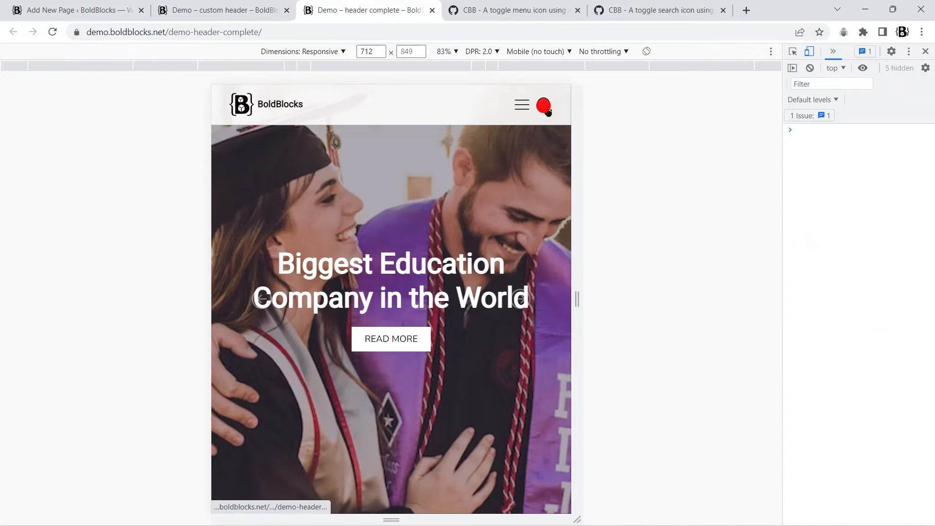
{"action": "left_click", "coordinate": [545, 107]}
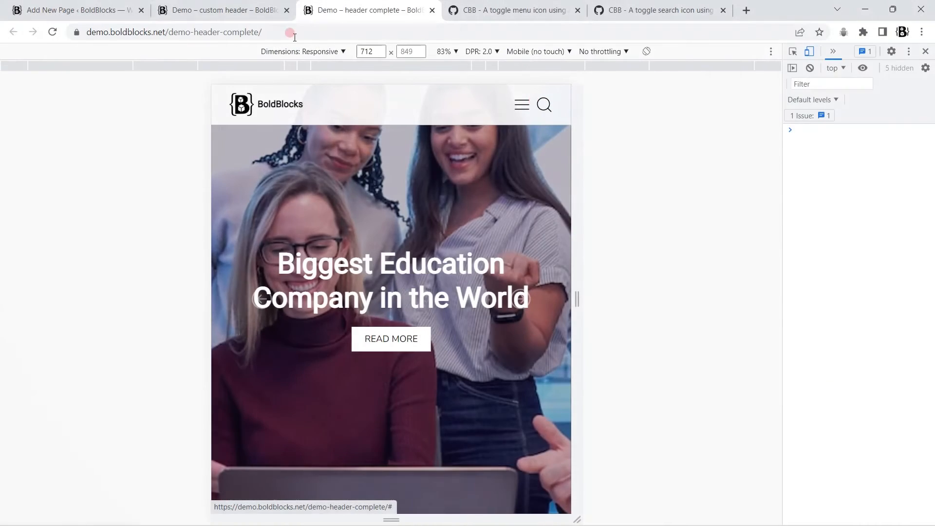
Back in the editor, add a Paragraph block directly below the menu icon's Advanced group in the third grid item
{"action": "left_click", "coordinate": [73, 10]}
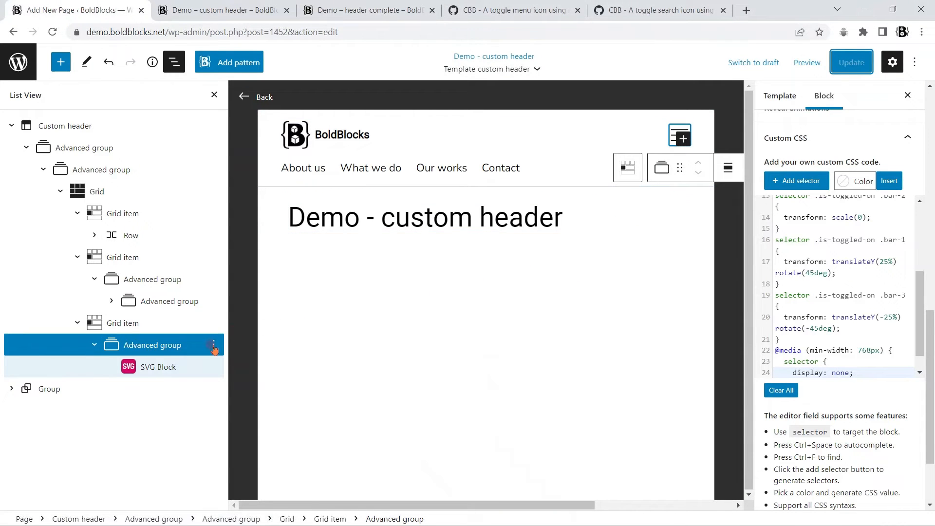
{"action": "left_click", "coordinate": [213, 346]}
{"action": "left_click", "coordinate": [246, 120]}
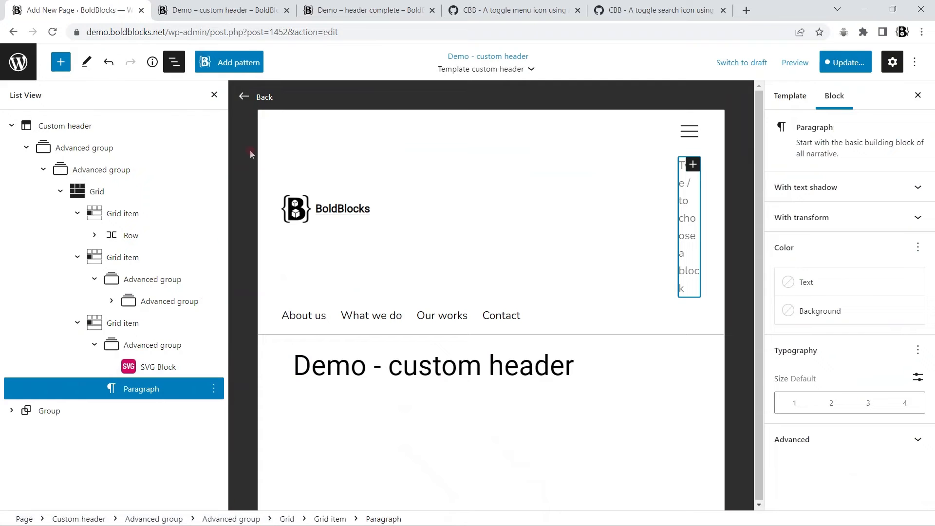
Copy the simple toggle search icon gist's block markup and paste it as plain text into the empty Paragraph block
{"action": "left_click", "coordinate": [657, 10]}
{"action": "right_click", "coordinate": [301, 285]}
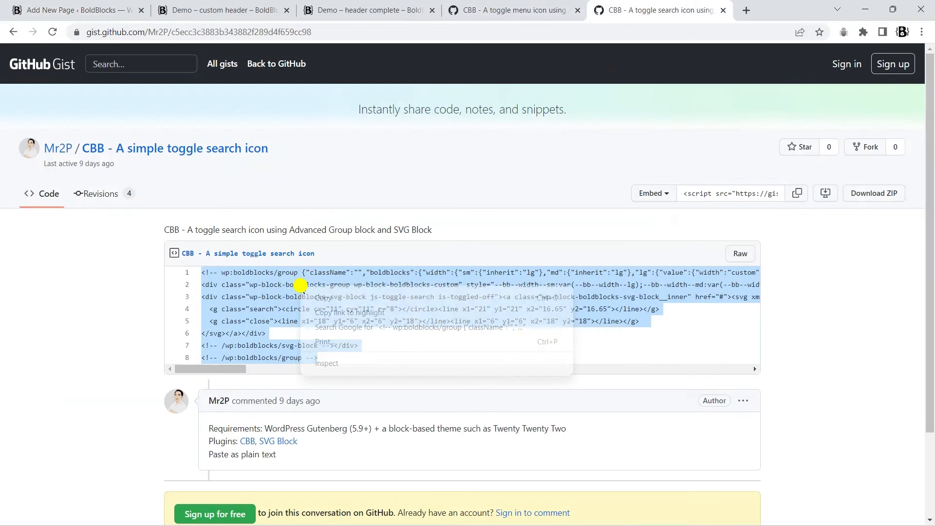
{"action": "left_click", "coordinate": [322, 297]}
{"action": "left_click", "coordinate": [73, 10]}
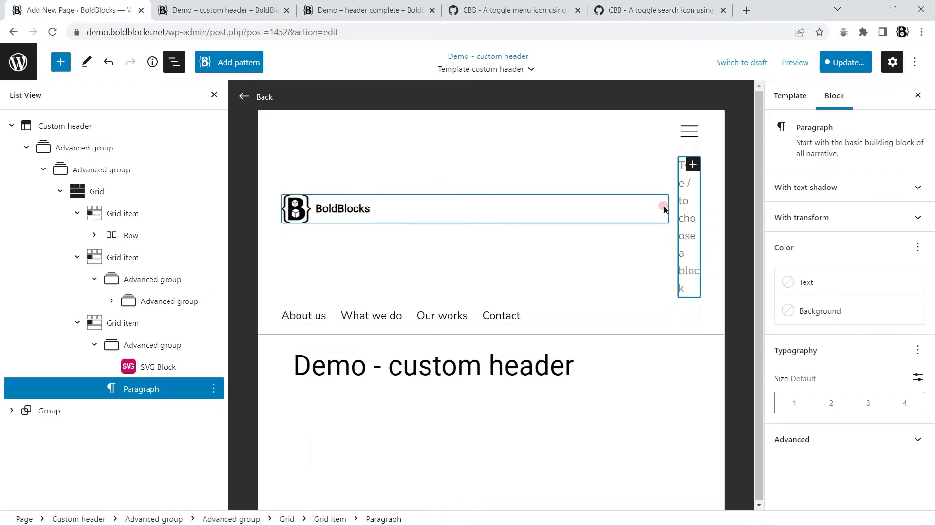
{"action": "right_click", "coordinate": [689, 200]}
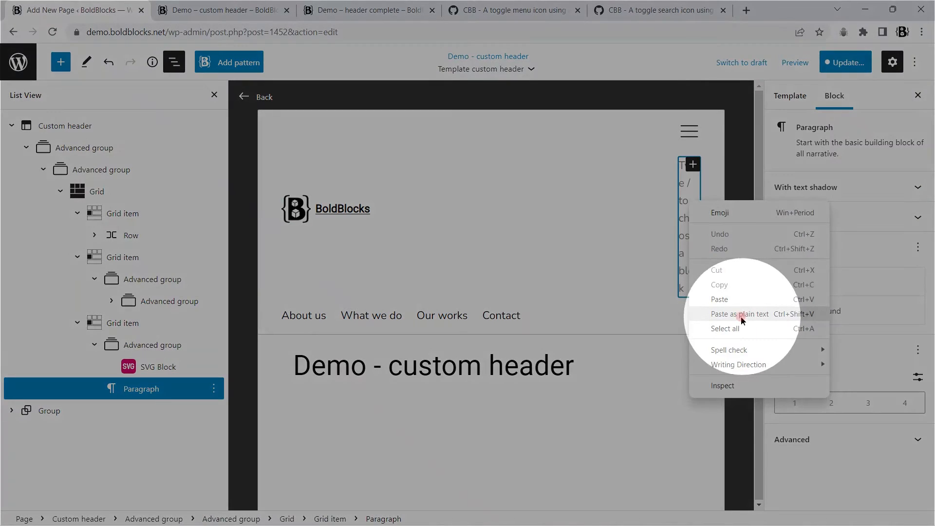
{"action": "left_click", "coordinate": [740, 316]}
{"action": "left_click", "coordinate": [681, 169]}
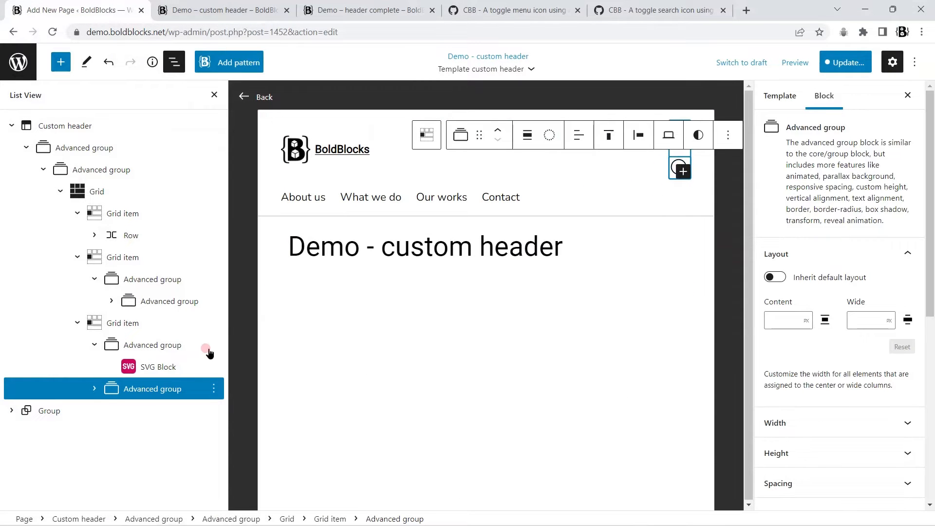
{"action": "left_click", "coordinate": [161, 390]}
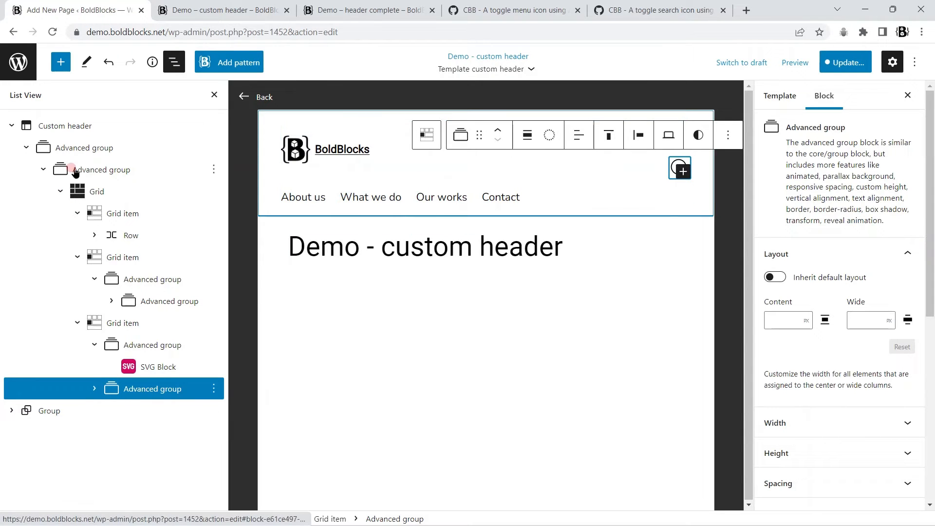
Add an Advanced group below the grid in the inner header group and insert a Search block inside it
{"action": "left_click", "coordinate": [192, 169]}
{"action": "left_click", "coordinate": [706, 210]}
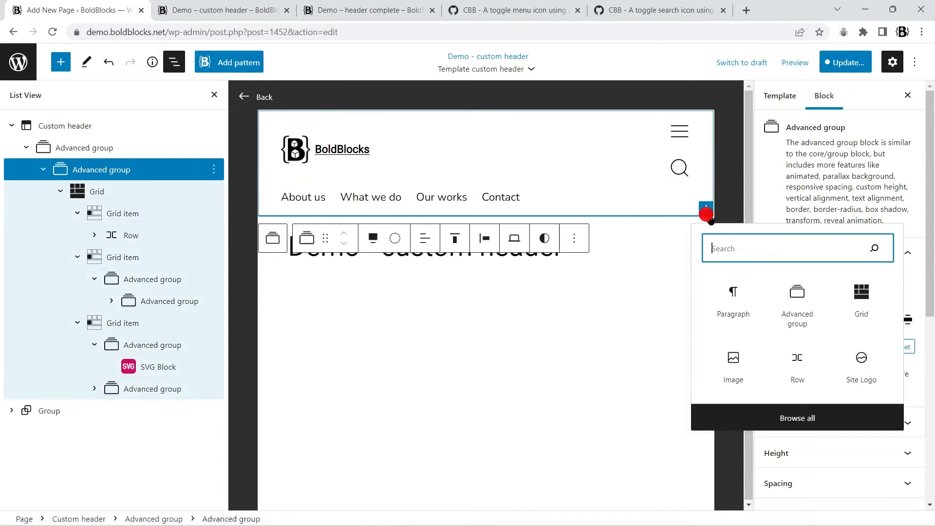
{"action": "left_click", "coordinate": [797, 302]}
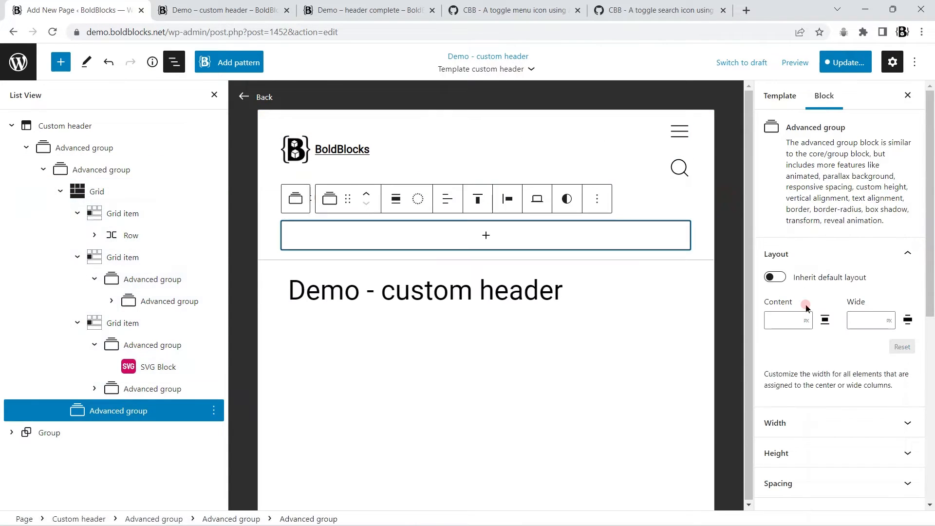
{"action": "left_click", "coordinate": [485, 236]}
{"action": "type", "text": "se"}
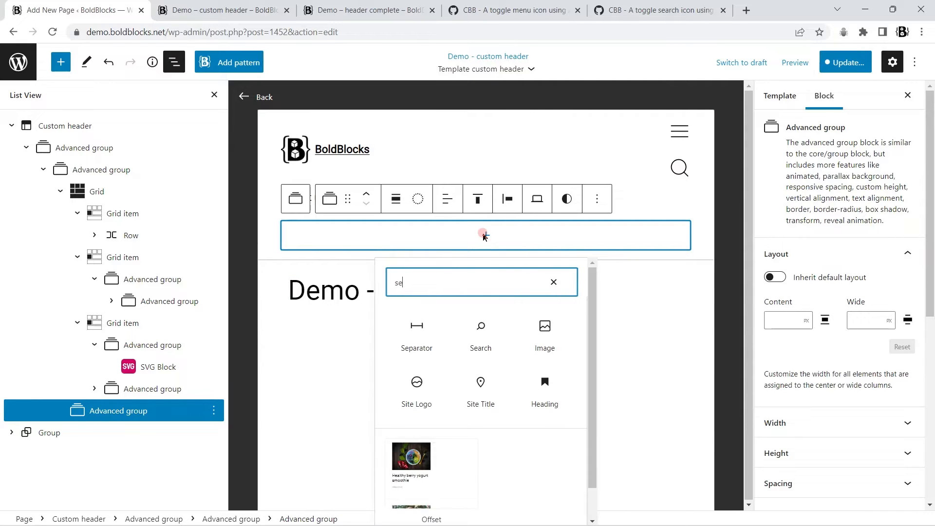
{"action": "left_click", "coordinate": [479, 329]}
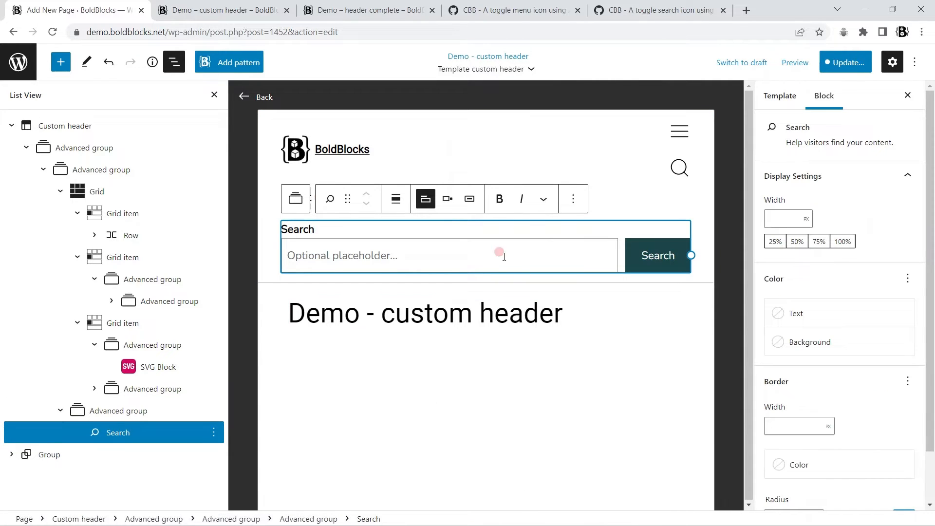
Hide the Search block's label, set it to No button, and enter "Search ..." as its placeholder
{"action": "left_click", "coordinate": [426, 199]}
{"action": "left_click", "coordinate": [448, 200]}
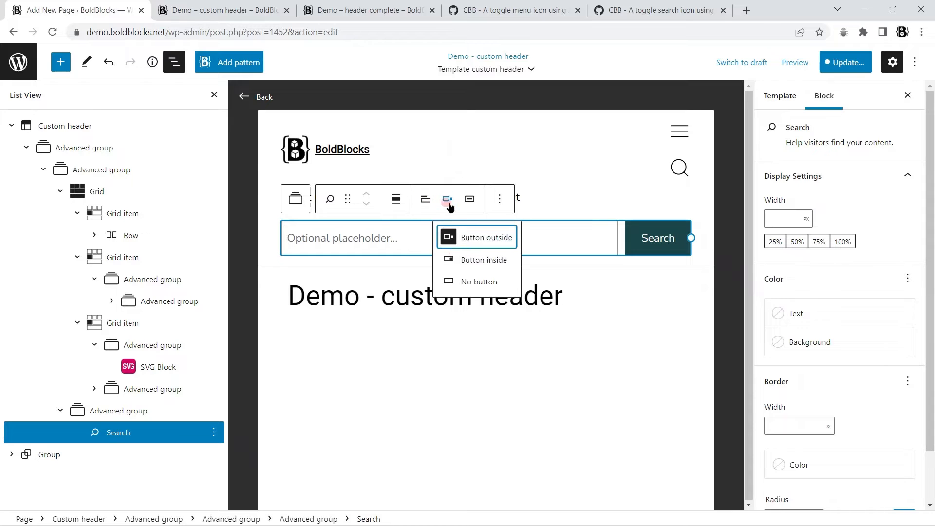
{"action": "left_click", "coordinate": [464, 283]}
{"action": "left_click", "coordinate": [333, 227]}
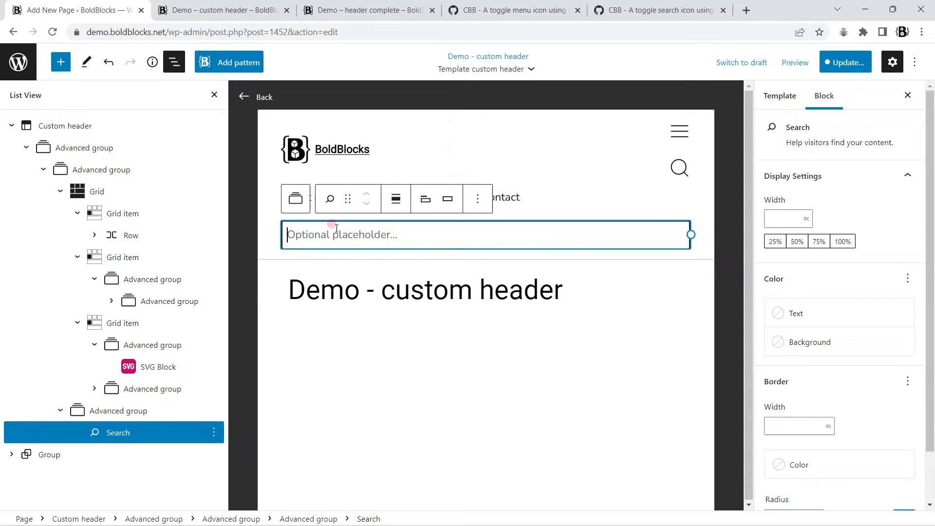
{"action": "type", "text": "Search ..."}
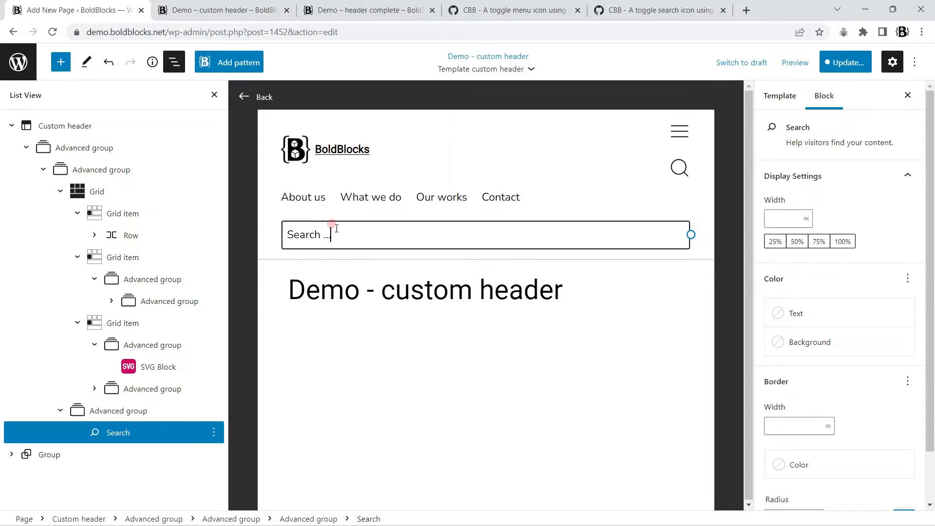
Enable toggle content on the Advanced group around the Search block, with .js-toggle-search as the toggle element
{"action": "left_click", "coordinate": [119, 413]}
{"action": "scroll", "coordinate": [891, 314], "scroll_direction": "down", "scroll_amount": 6}
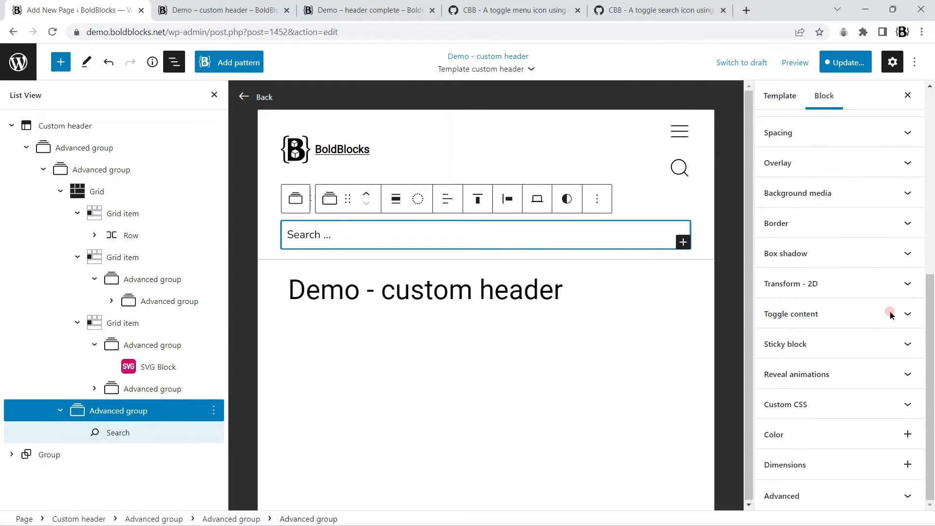
{"action": "left_click", "coordinate": [890, 314]}
{"action": "left_click", "coordinate": [775, 334]}
{"action": "scroll", "coordinate": [819, 267], "scroll_direction": "down", "scroll_amount": 4}
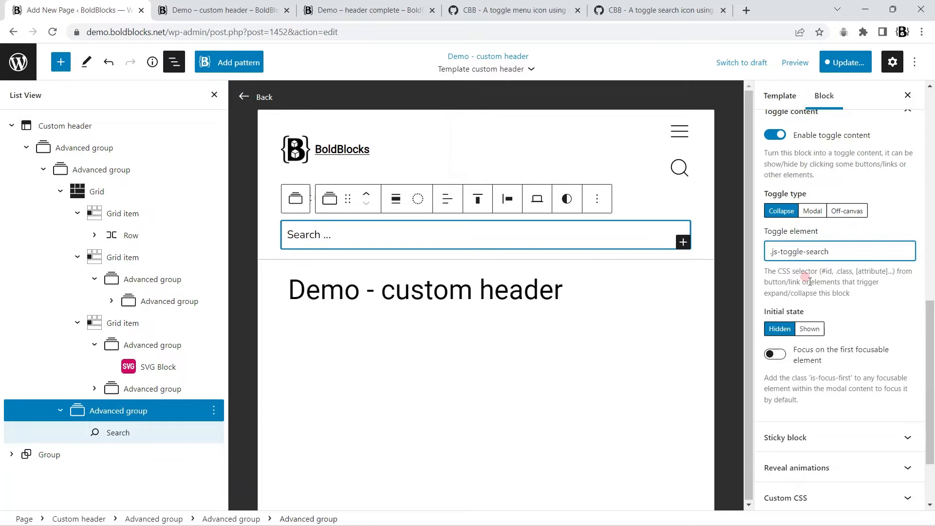
Check the search icon SVG block's additional CSS classes and save the template changes
{"action": "left_click", "coordinate": [94, 388]}
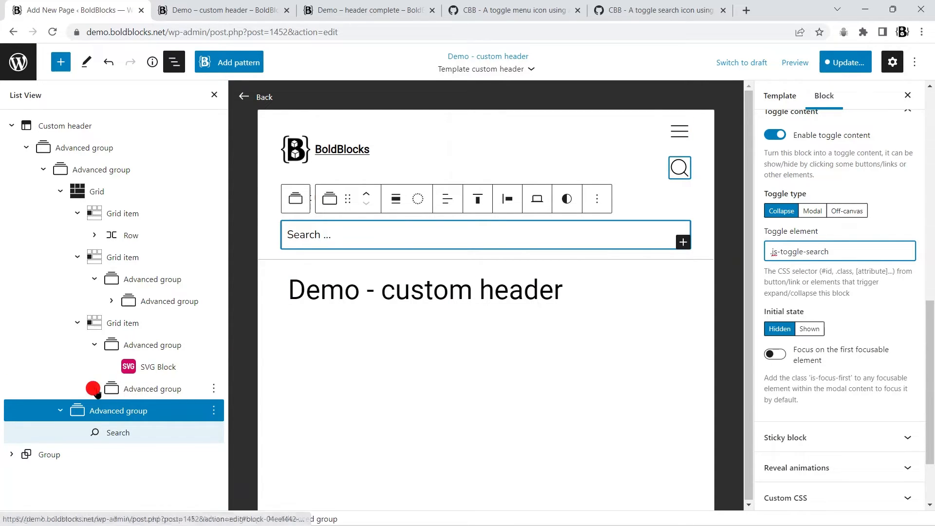
{"action": "left_click", "coordinate": [156, 410]}
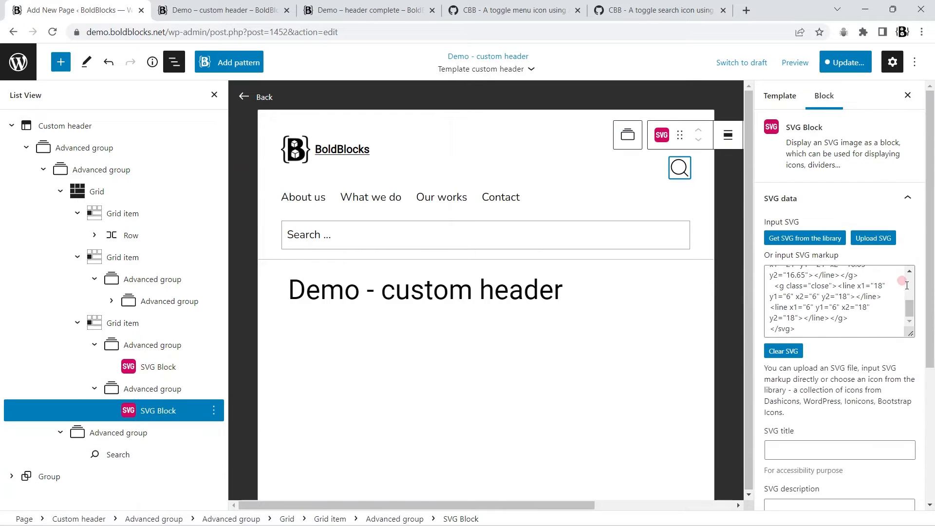
{"action": "scroll", "coordinate": [828, 341], "scroll_direction": "down", "scroll_amount": 5}
{"action": "left_click", "coordinate": [825, 493]}
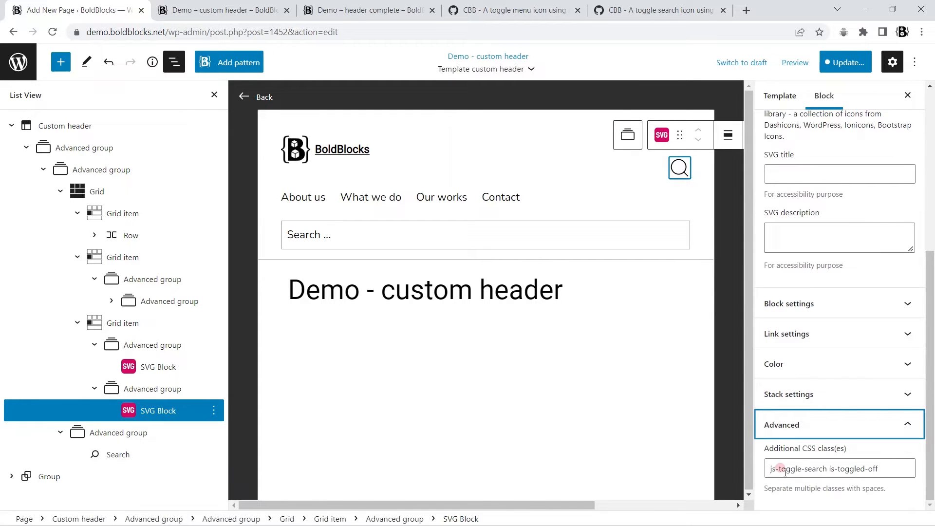
{"action": "left_click", "coordinate": [834, 62]}
{"action": "left_click", "coordinate": [803, 61]}
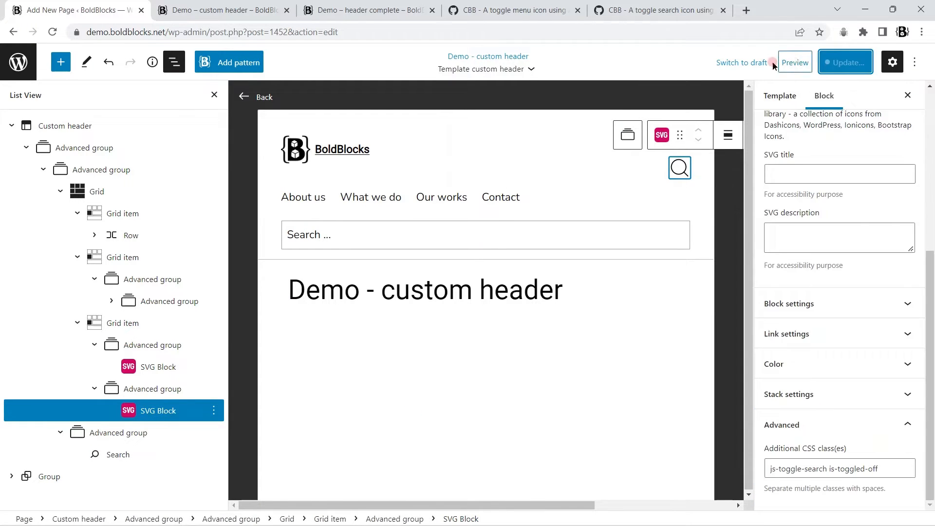
Reload the custom header demo page and test opening and closing the search box with its toggle icon
{"action": "left_click", "coordinate": [195, 10]}
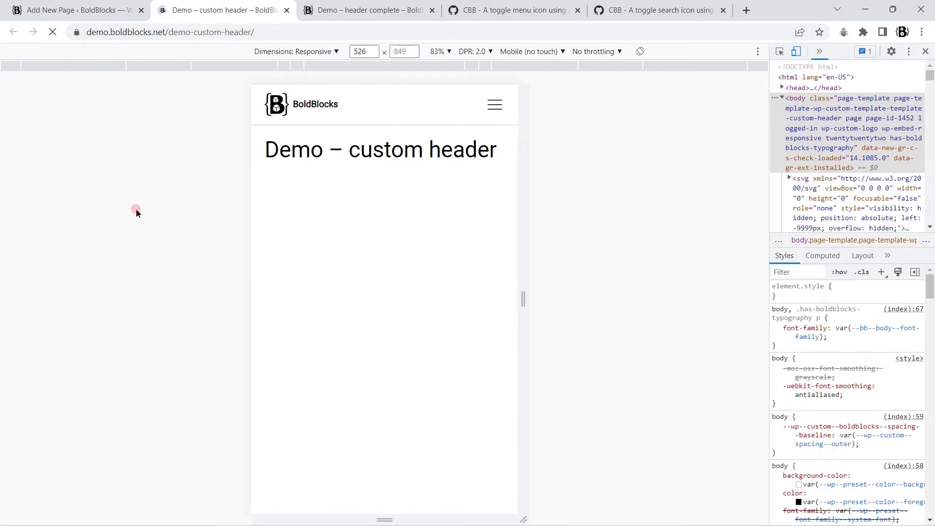
{"action": "left_click", "coordinate": [495, 135]}
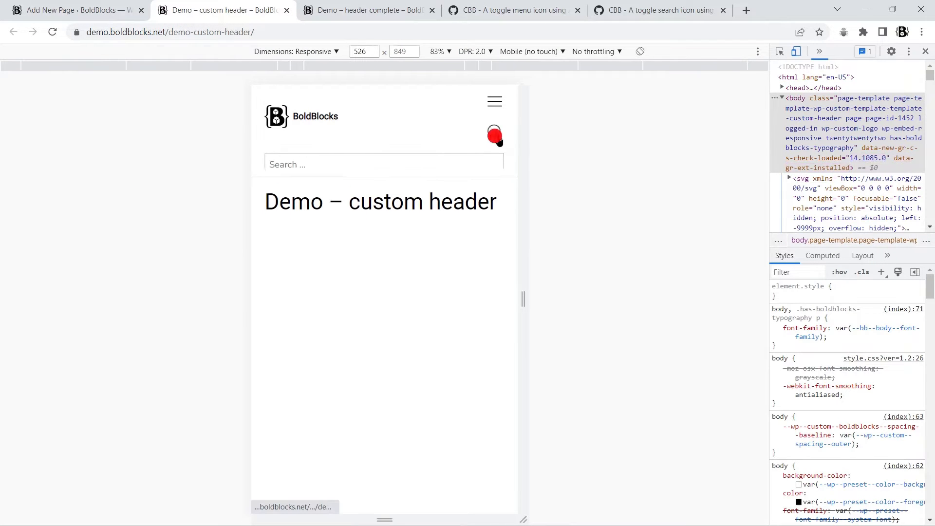
{"action": "left_click", "coordinate": [496, 135]}
{"action": "left_click", "coordinate": [495, 136]}
{"action": "left_click", "coordinate": [496, 136]}
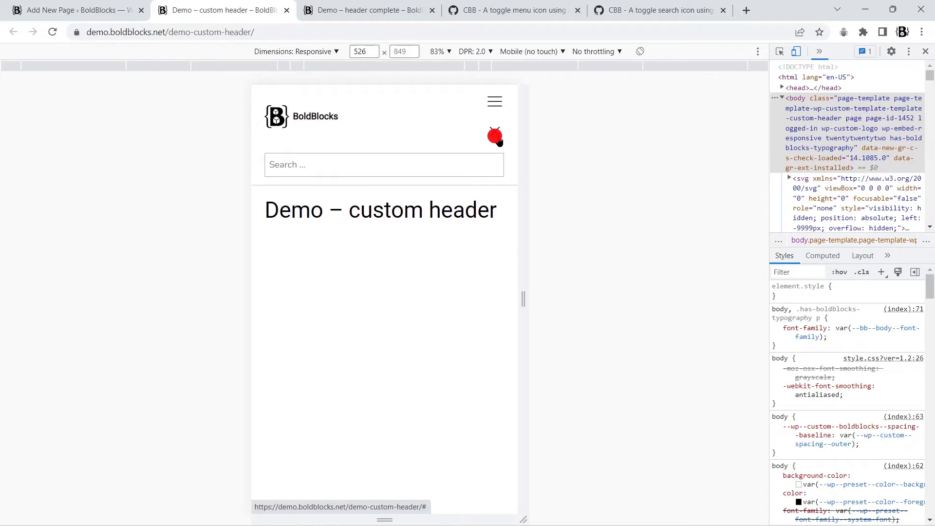
{"action": "left_click", "coordinate": [302, 149]}
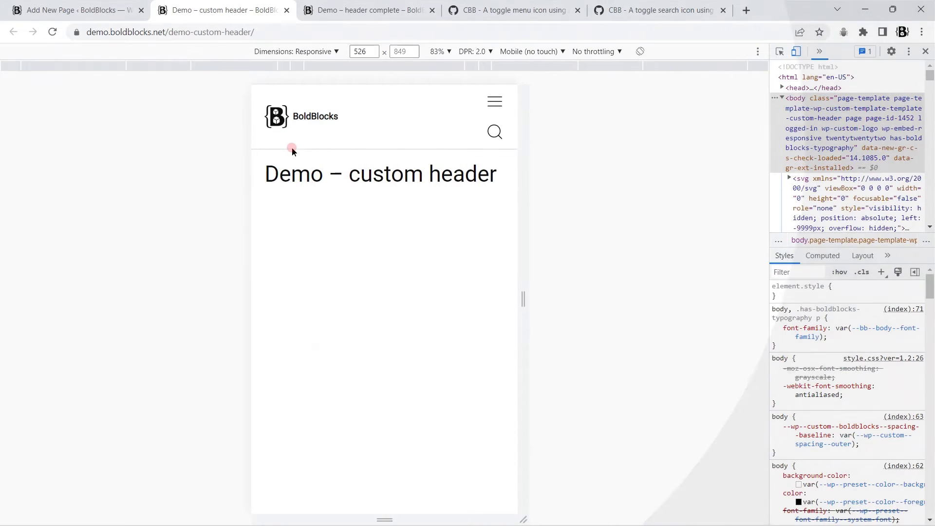
Set the inner header Advanced group's block spacing to 0 px and save the template changes
{"action": "left_click", "coordinate": [85, 7]}
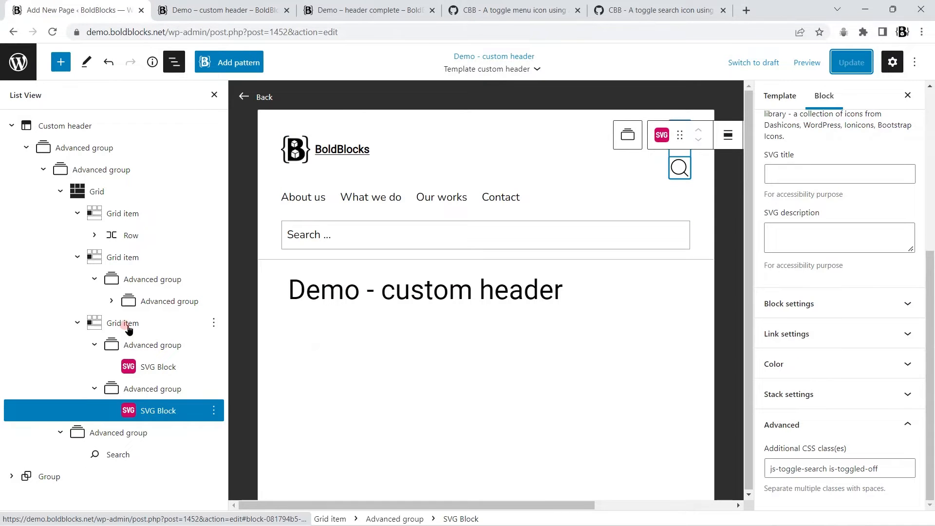
{"action": "left_click", "coordinate": [60, 192]}
{"action": "left_click", "coordinate": [90, 170]}
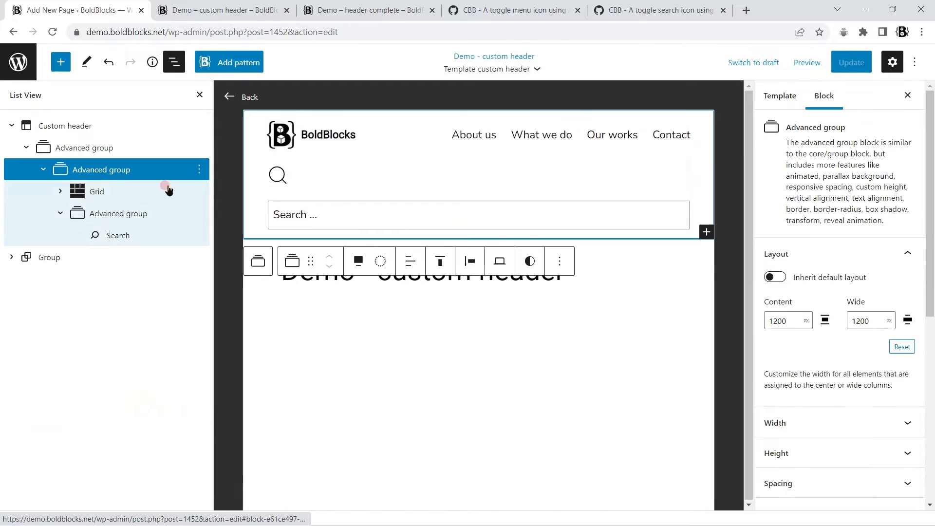
{"action": "scroll", "coordinate": [869, 413], "scroll_direction": "down", "scroll_amount": 7}
{"action": "left_click", "coordinate": [846, 404]}
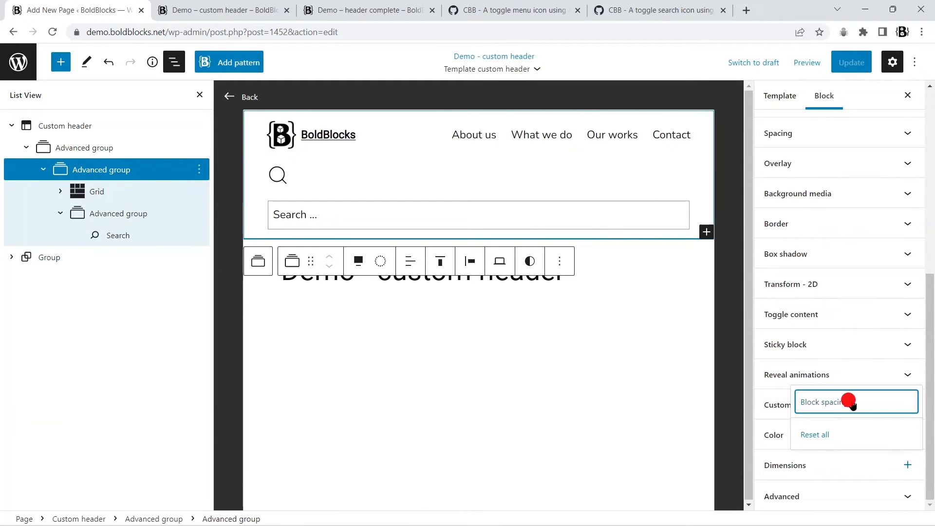
{"action": "left_click", "coordinate": [774, 458]}
{"action": "type", "text": "0"}
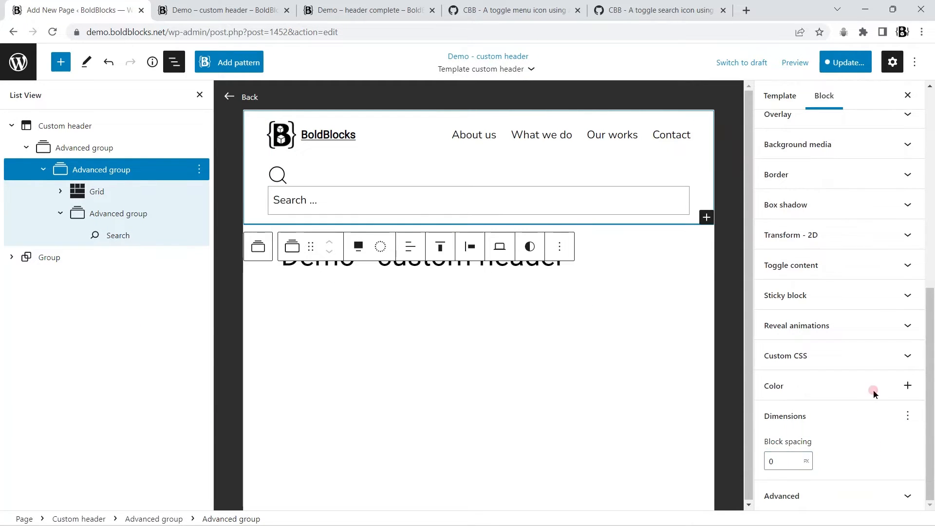
{"action": "left_click", "coordinate": [845, 63]}
{"action": "left_click", "coordinate": [810, 60]}
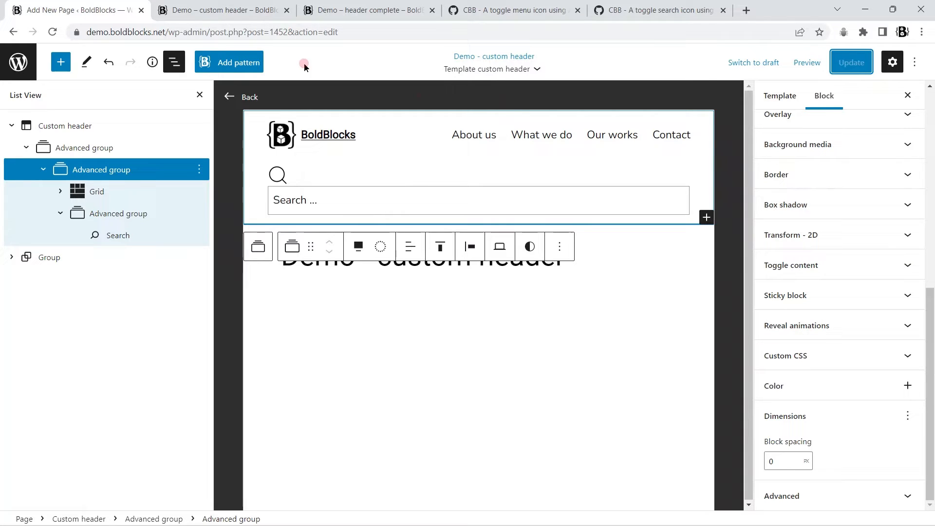
Retest the search toggle on the reloaded demo page and widen the responsive viewport to about 1016 px
{"action": "left_click", "coordinate": [214, 11]}
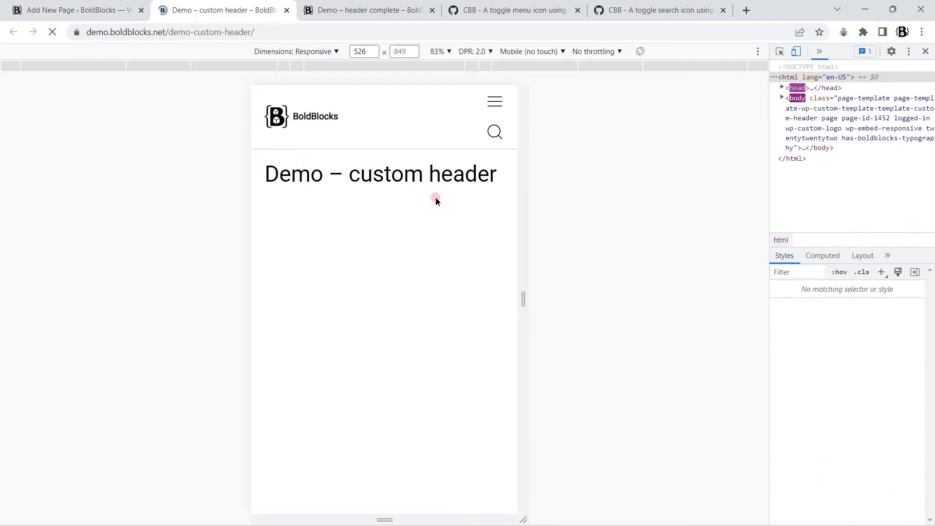
{"action": "left_click", "coordinate": [494, 133]}
{"action": "left_click", "coordinate": [496, 136]}
{"action": "left_click", "coordinate": [496, 136]}
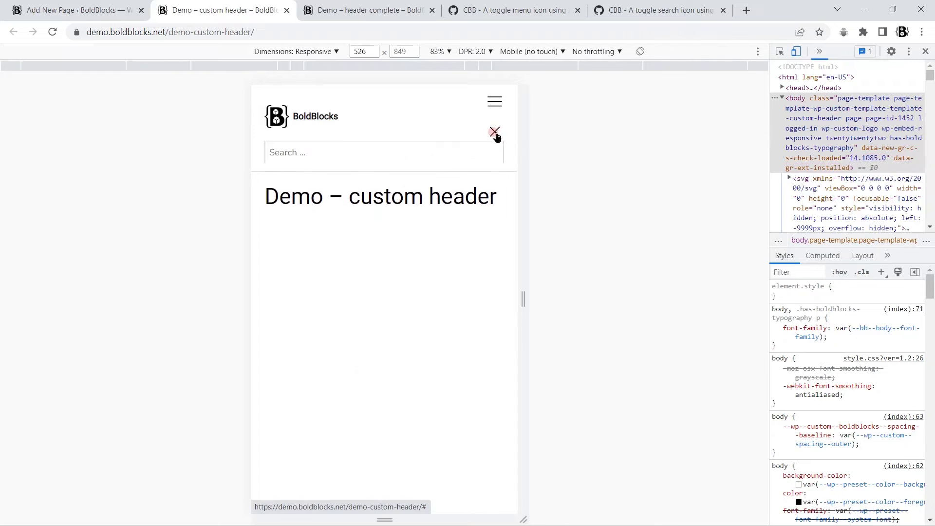
{"action": "left_click", "coordinate": [496, 137]}
{"action": "left_click_drag", "start_coordinate": [523, 298], "coordinate": [644, 298]}
{"action": "left_click", "coordinate": [73, 10]}
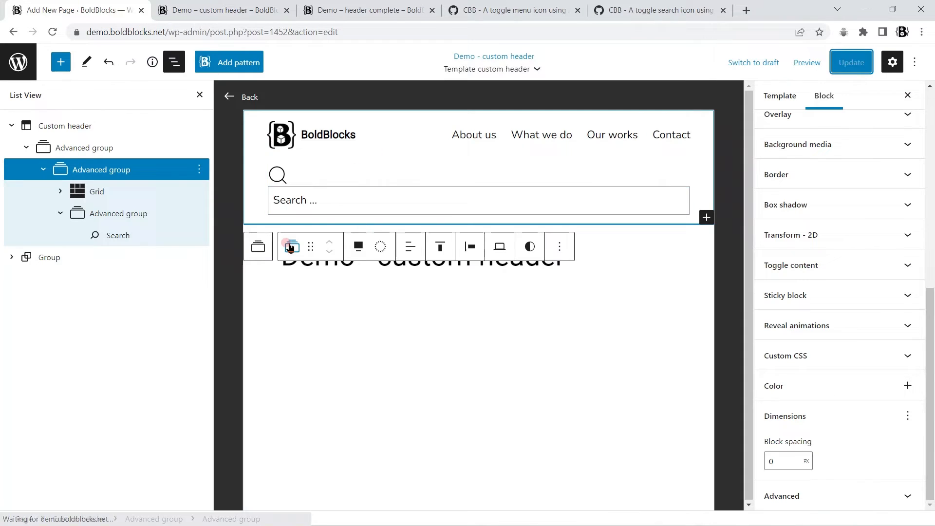
{"action": "left_click", "coordinate": [60, 191]}
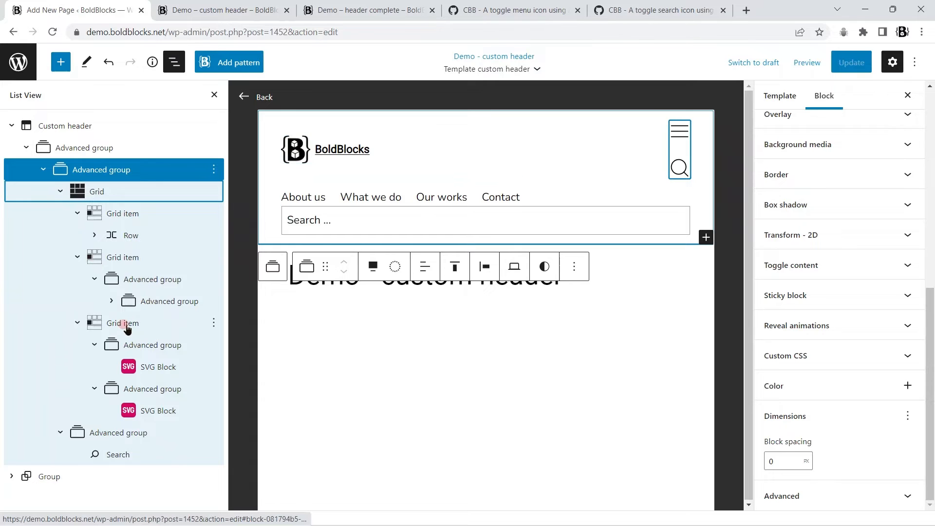
{"action": "left_click", "coordinate": [104, 192]}
{"action": "scroll", "coordinate": [907, 341], "scroll_direction": "down", "scroll_amount": 5}
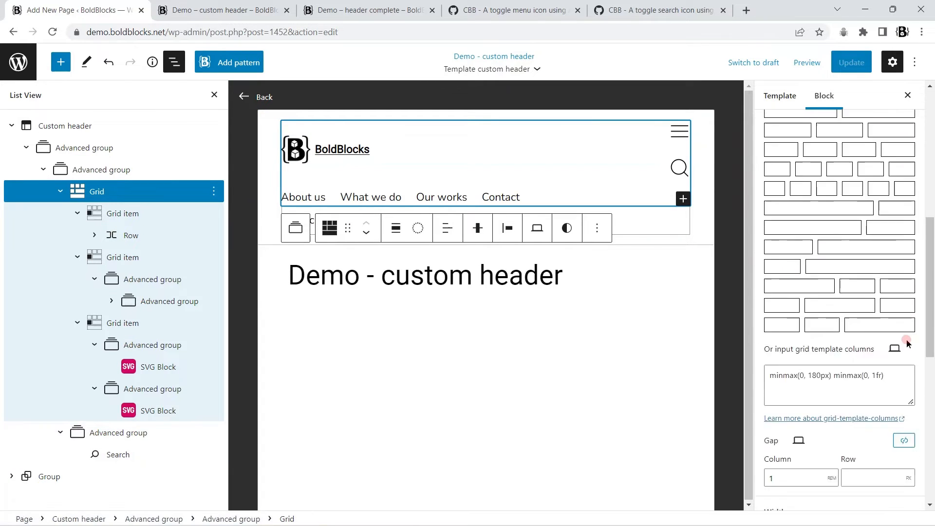
{"action": "scroll", "coordinate": [907, 343], "scroll_direction": "down", "scroll_amount": 5}
{"action": "scroll", "coordinate": [904, 312], "scroll_direction": "up", "scroll_amount": 2}
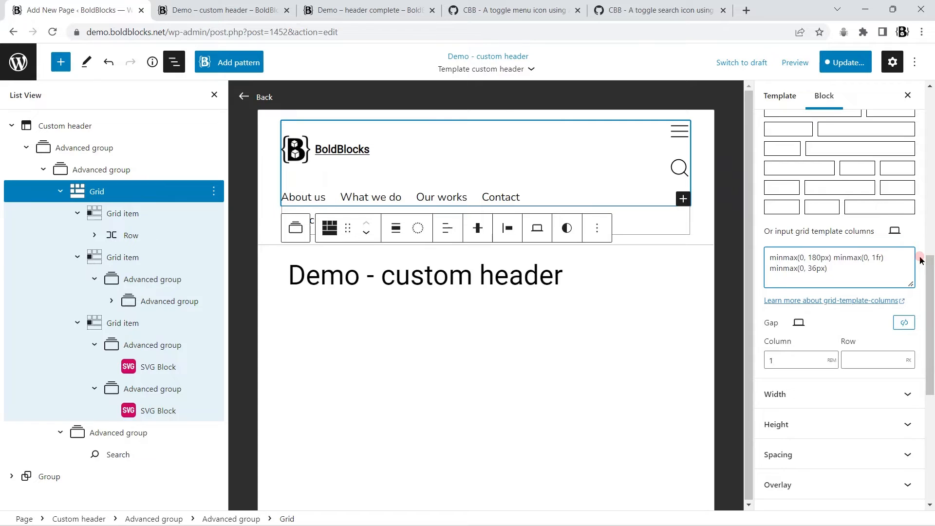
{"action": "left_click", "coordinate": [847, 62]}
{"action": "left_click", "coordinate": [812, 62]}
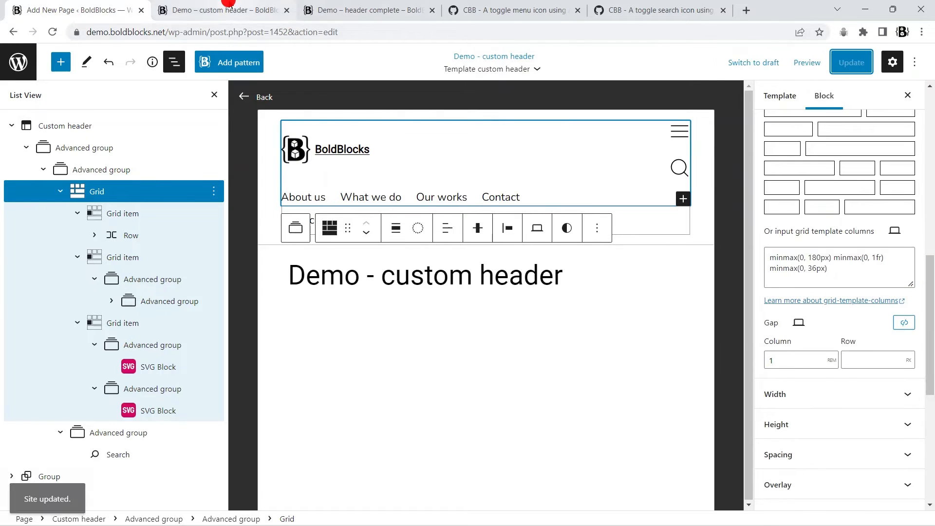
{"action": "left_click", "coordinate": [228, 5]}
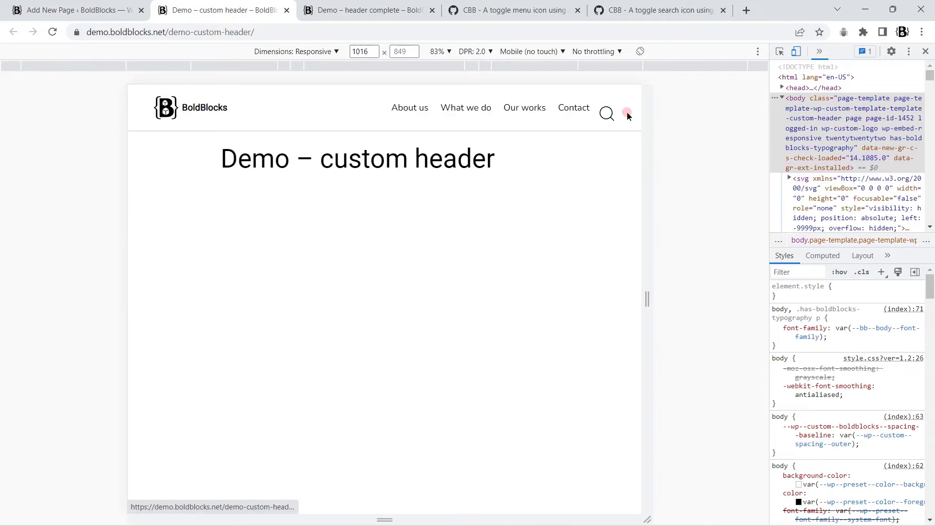
Set the block spacing of the grid item holding the menu and search icons to 0 px and save
{"action": "left_click", "coordinate": [94, 4]}
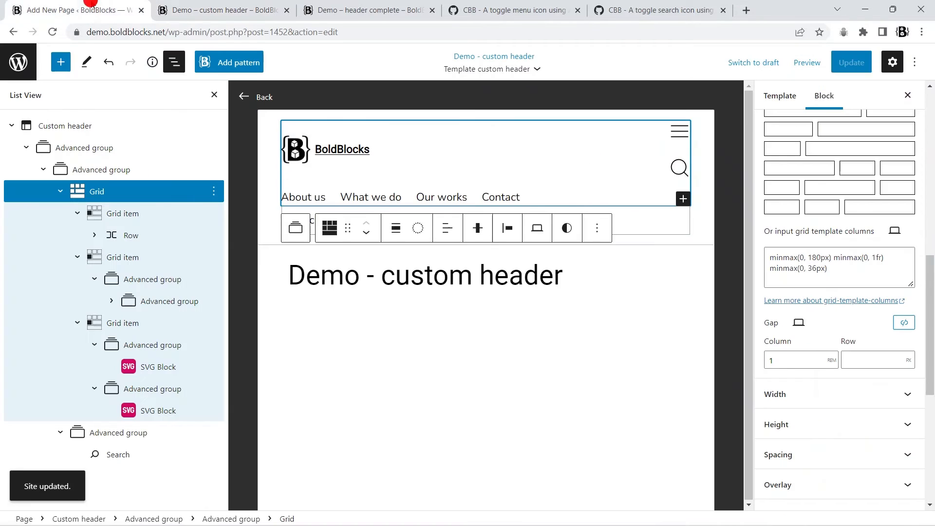
{"action": "left_click", "coordinate": [123, 323]}
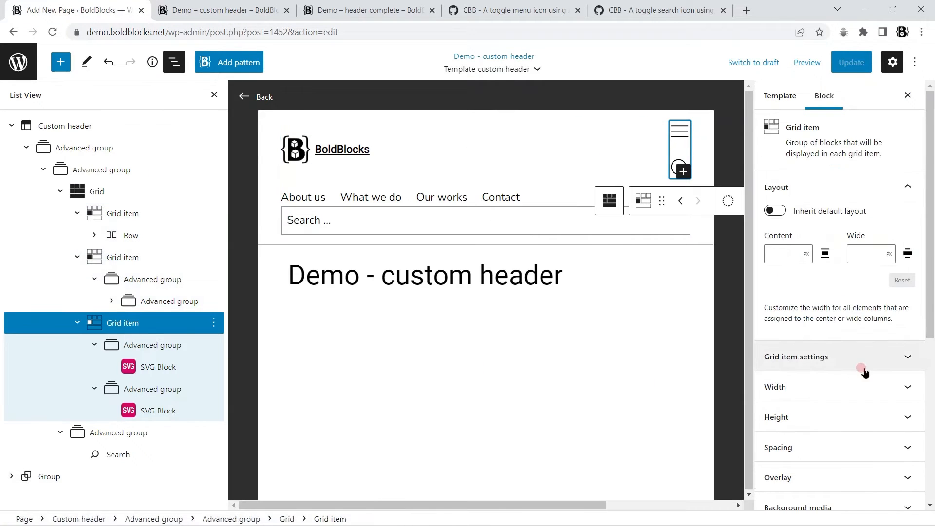
{"action": "scroll", "coordinate": [872, 370], "scroll_direction": "down", "scroll_amount": 5}
{"action": "left_click", "coordinate": [908, 465]}
{"action": "left_click", "coordinate": [822, 403]}
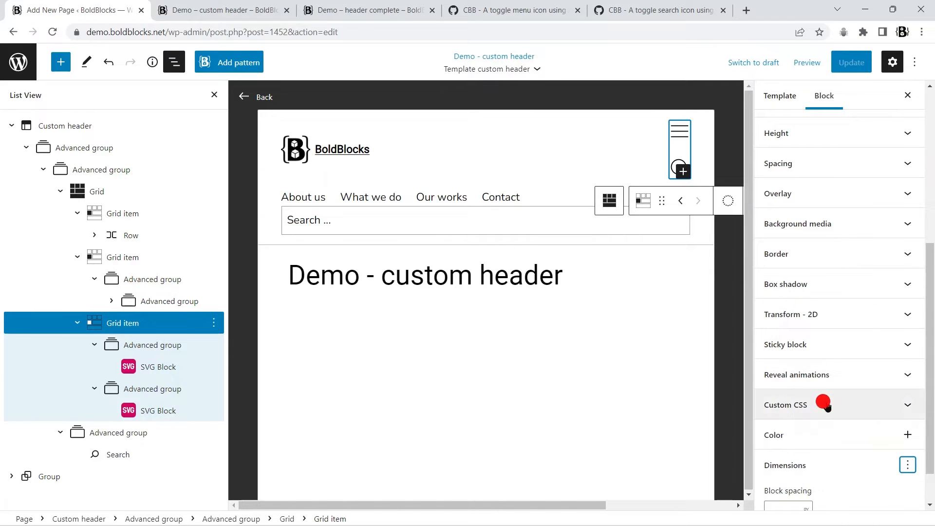
{"action": "scroll", "coordinate": [823, 442], "scroll_direction": "down", "scroll_amount": 1}
{"action": "type", "text": "0"}
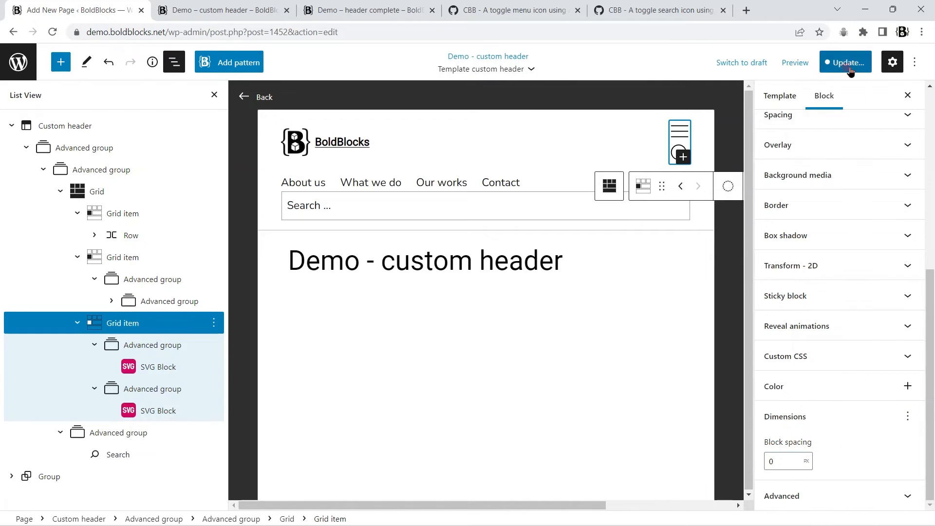
{"action": "left_click", "coordinate": [849, 69]}
{"action": "left_click", "coordinate": [809, 63]}
Reload the demo page, widen the viewport to about 1080 px, and test the search toggle at desktop width
{"action": "left_click", "coordinate": [244, 13]}
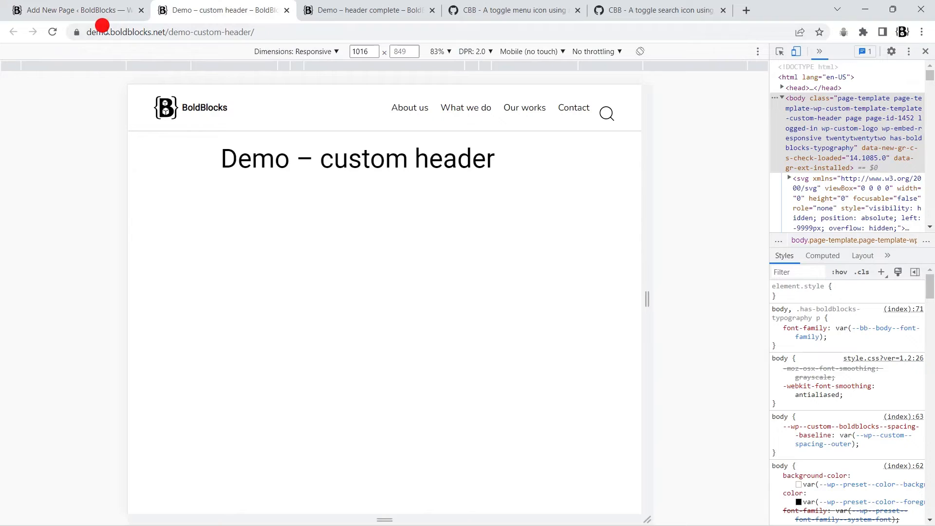
{"action": "left_click", "coordinate": [54, 38]}
{"action": "mouse_move", "coordinate": [648, 297]}
{"action": "left_mouse_down"}
{"action": "mouse_move", "coordinate": [560, 305]}
{"action": "mouse_move", "coordinate": [591, 313]}
{"action": "mouse_move", "coordinate": [663, 299]}
{"action": "left_mouse_up"}
{"action": "left_click", "coordinate": [619, 102]}
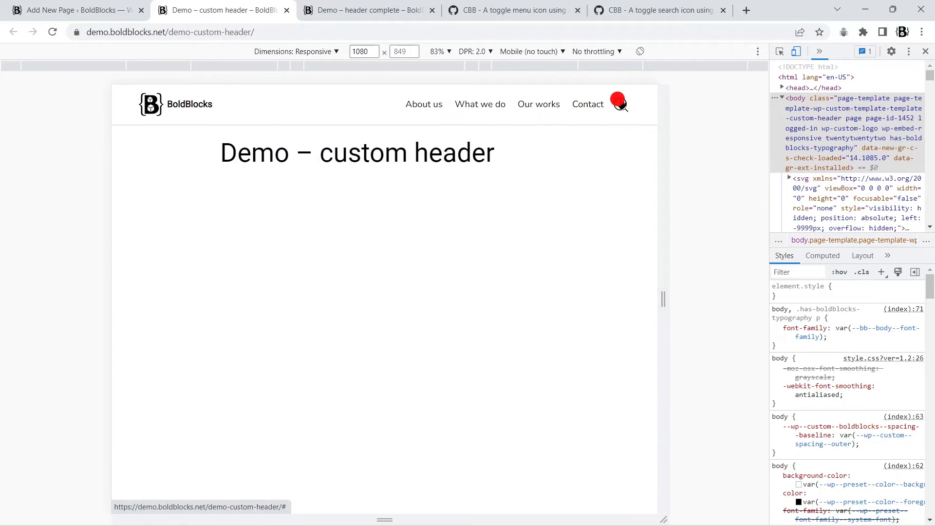
{"action": "left_click", "coordinate": [621, 108]}
{"action": "left_click", "coordinate": [620, 109]}
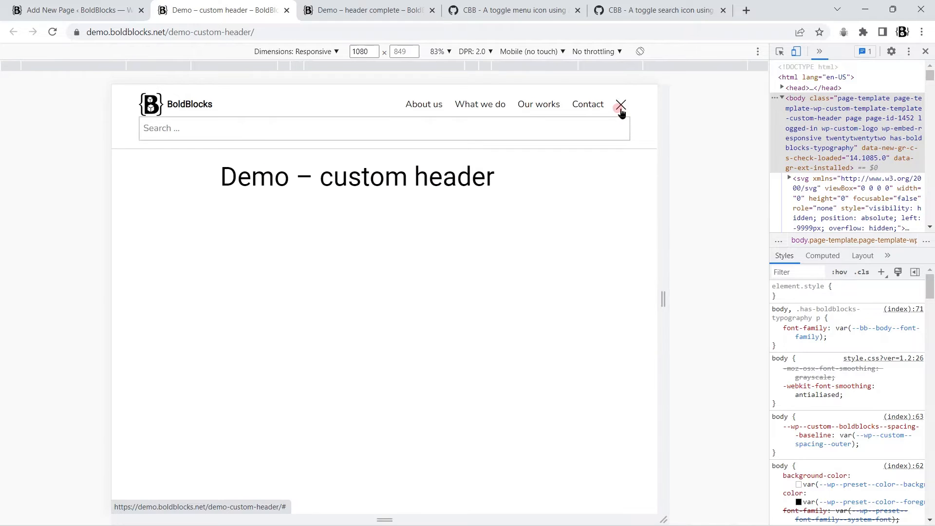
{"action": "left_click", "coordinate": [619, 109]}
Wrap the Search block in a new Advanced group inside the toggle content group
{"action": "left_click", "coordinate": [83, 7]}
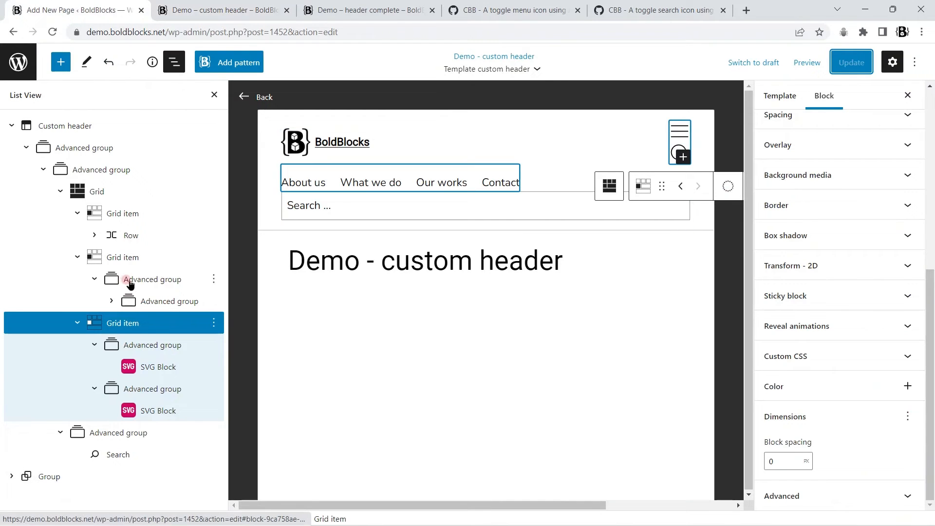
{"action": "left_click", "coordinate": [106, 453]}
{"action": "left_click", "coordinate": [328, 171]}
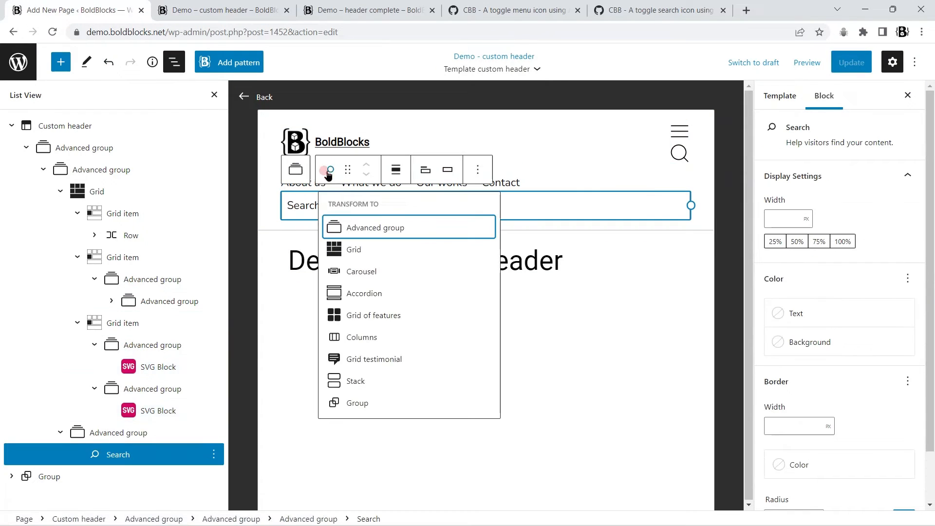
{"action": "left_click", "coordinate": [374, 229]}
Set the top padding of the new Advanced group around Search to 1 rem, save, and return to the demo page
{"action": "scroll", "coordinate": [878, 254], "scroll_direction": "down", "scroll_amount": 6}
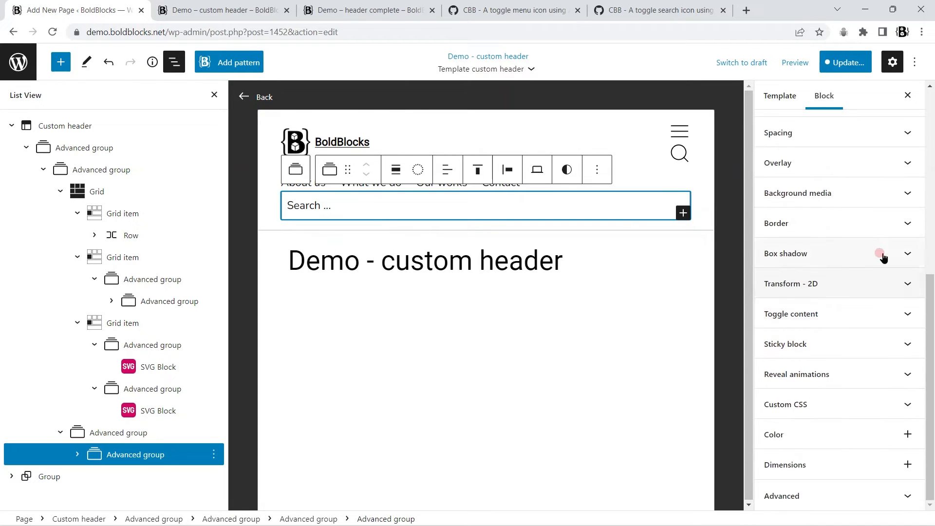
{"action": "left_click", "coordinate": [906, 133]}
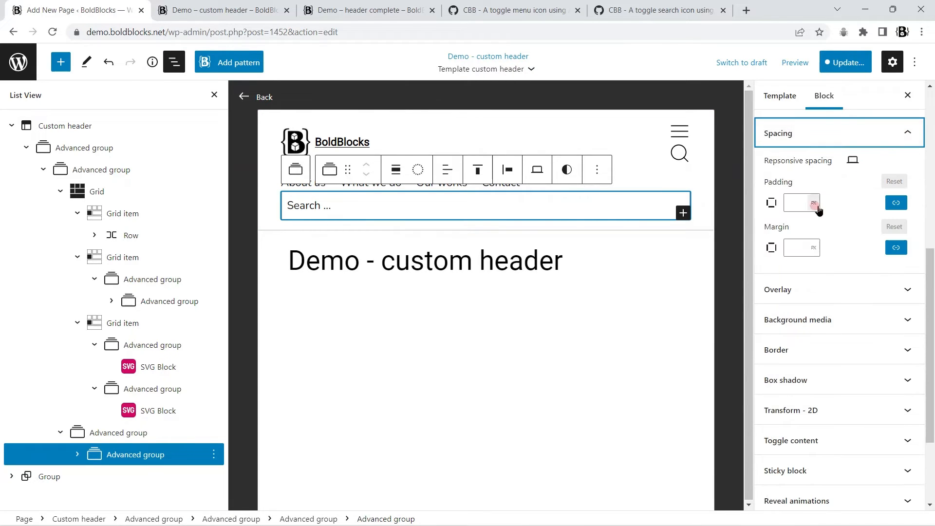
{"action": "left_click", "coordinate": [896, 203]}
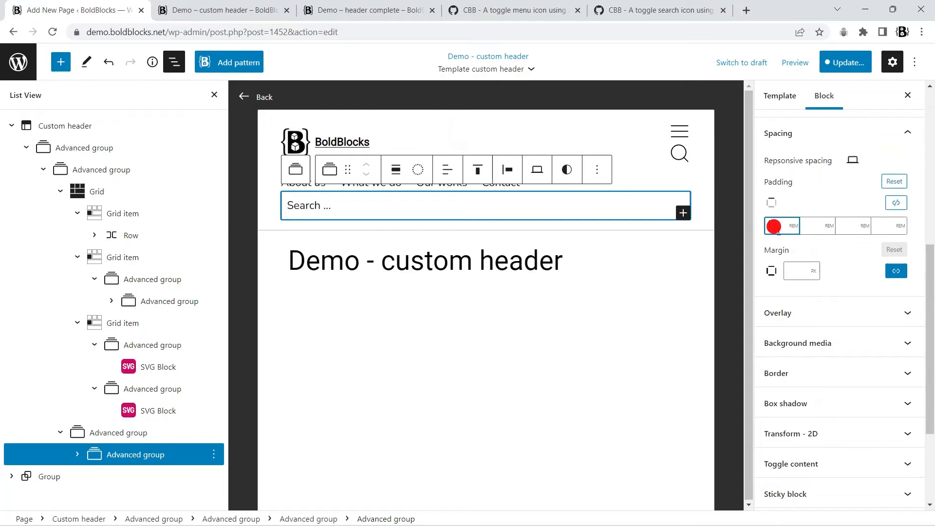
{"action": "left_click", "coordinate": [795, 228]}
{"action": "type", "text": "1"}
{"action": "left_click", "coordinate": [846, 62]}
{"action": "left_click", "coordinate": [812, 61]}
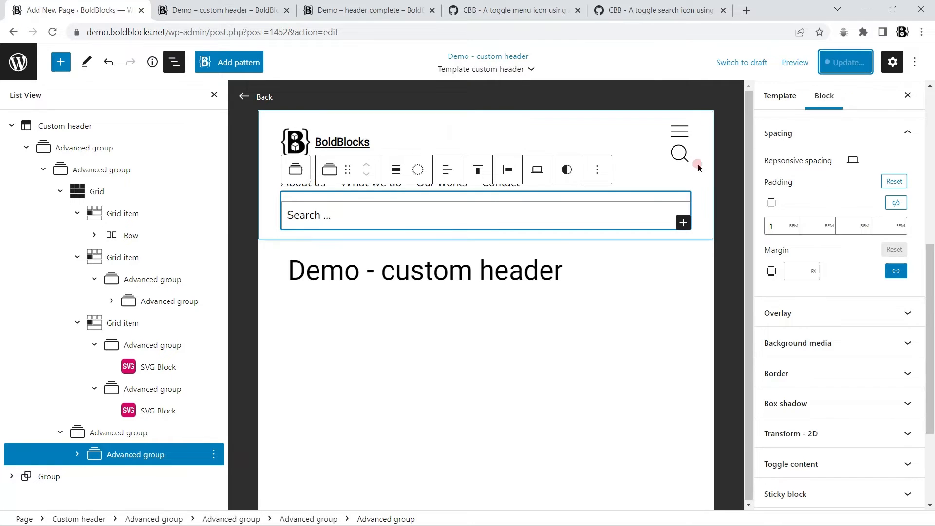
{"action": "left_click", "coordinate": [222, 10]}
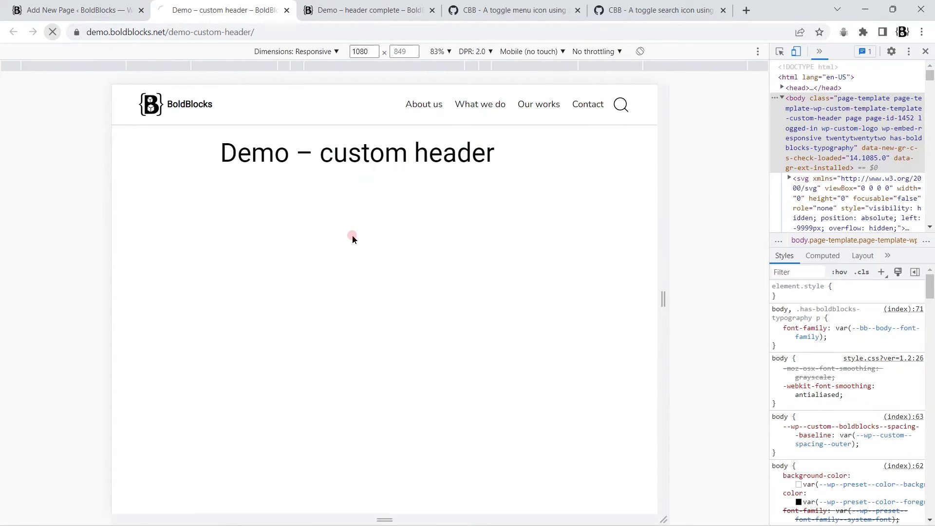
Test the search toggle on the demo page at 1080 px width and again at about 577 px
{"action": "left_click", "coordinate": [622, 105]}
{"action": "left_click", "coordinate": [625, 107]}
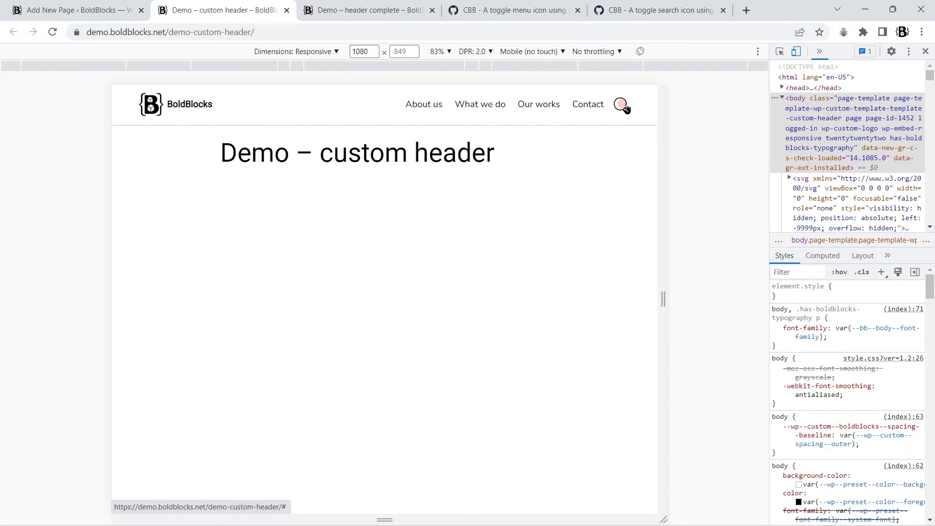
{"action": "left_click", "coordinate": [622, 104]}
{"action": "left_click", "coordinate": [622, 104]}
{"action": "left_click_drag", "start_coordinate": [663, 295], "coordinate": [552, 297]}
{"action": "left_click", "coordinate": [507, 118]}
{"action": "left_click", "coordinate": [504, 118]}
Return to the editor's mobile preview and set the header grid's template columns to minmax(0, 1fr) minmax(0, 72px)
{"action": "left_click", "coordinate": [82, 4]}
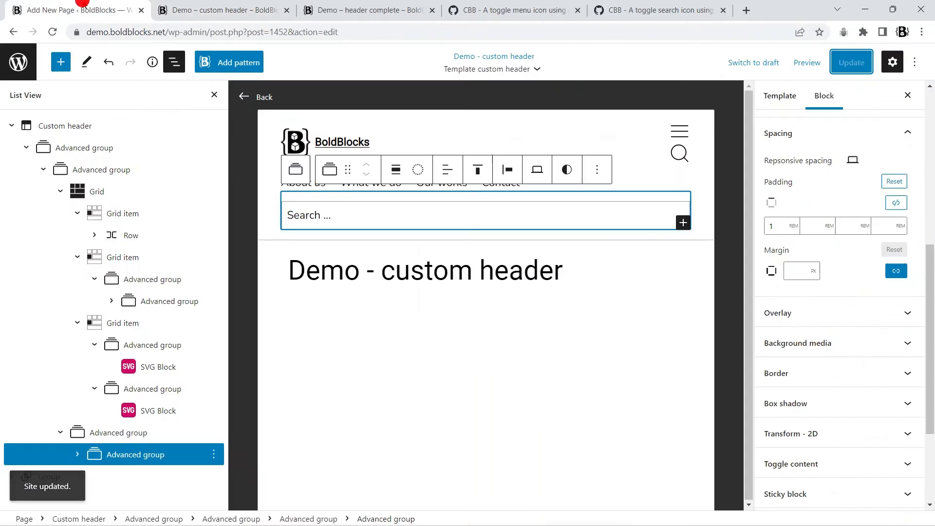
{"action": "left_click", "coordinate": [807, 62]}
{"action": "left_click", "coordinate": [707, 141]}
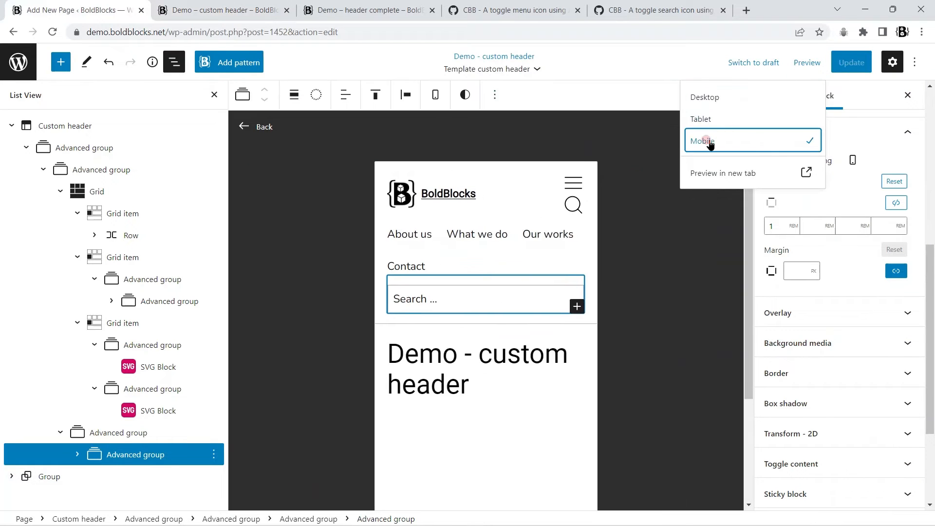
{"action": "left_click", "coordinate": [93, 192]}
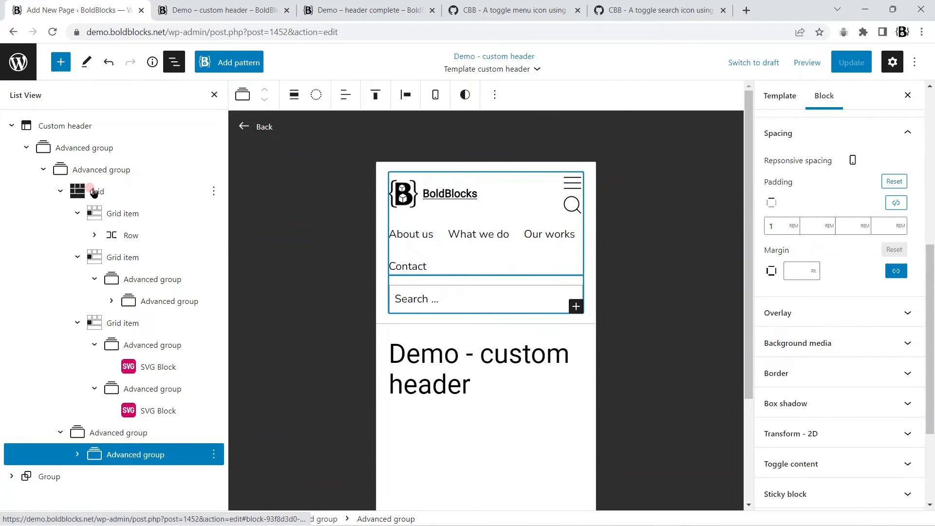
{"action": "left_click", "coordinate": [94, 193]}
{"action": "scroll", "coordinate": [905, 371], "scroll_direction": "down", "scroll_amount": 11}
{"action": "scroll", "coordinate": [905, 372], "scroll_direction": "up", "scroll_amount": 4}
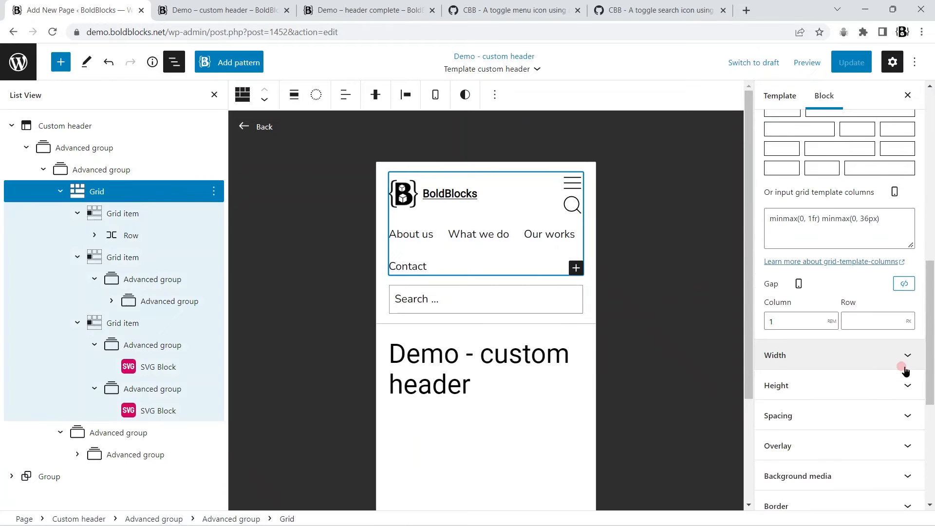
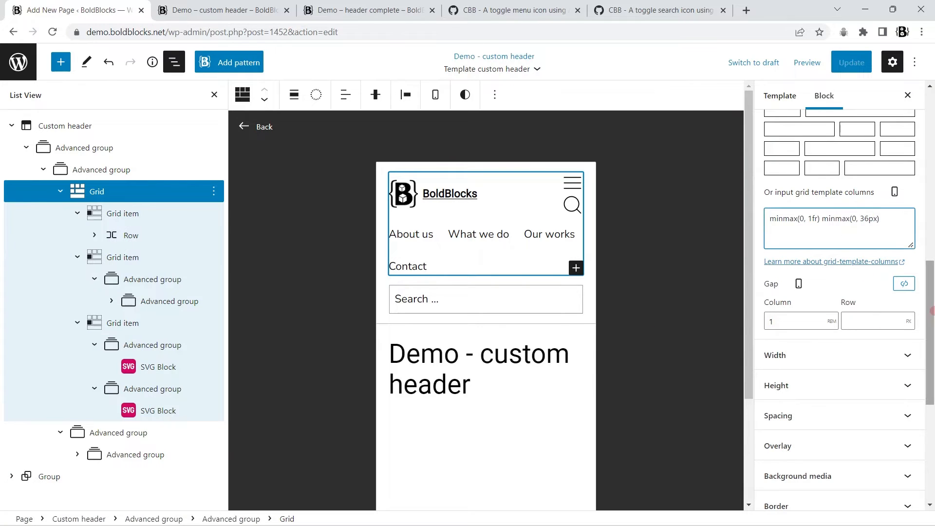
{"action": "key", "text": "BackSpace"}
{"action": "key", "text": "BackSpace"}
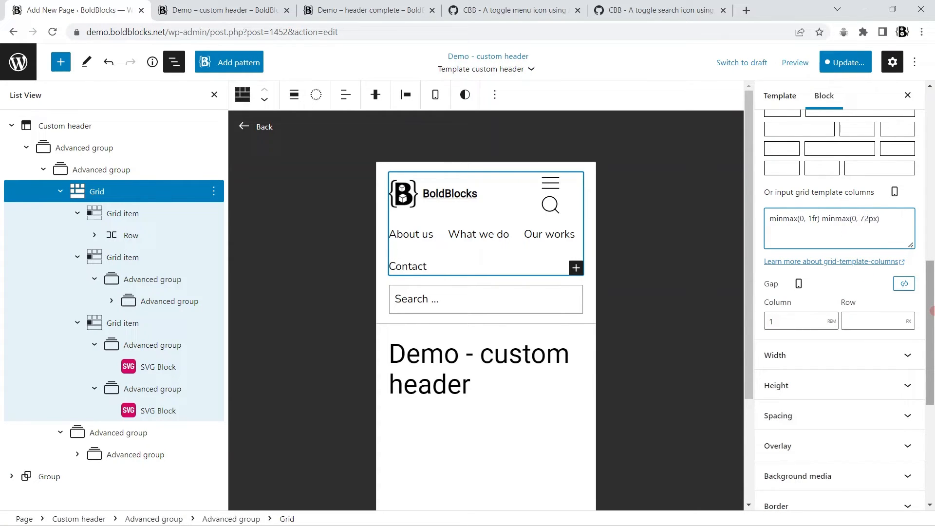
Group the two Advanced groups holding the menu and search icons into a Row and save the Custom header
{"action": "left_click", "coordinate": [126, 345]}
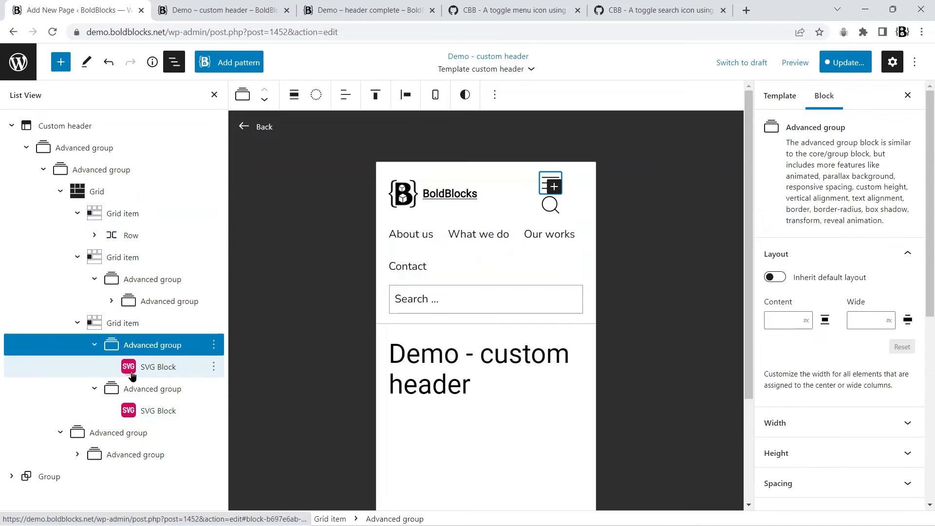
{"action": "left_click", "coordinate": [133, 389], "text": "shift"}
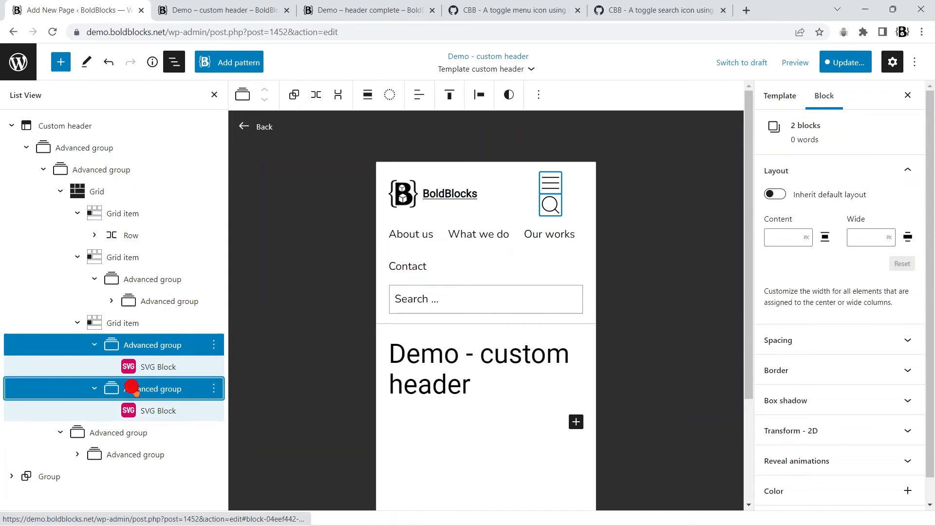
{"action": "left_click", "coordinate": [316, 96]}
{"action": "scroll", "coordinate": [858, 384], "scroll_direction": "down", "scroll_amount": 5}
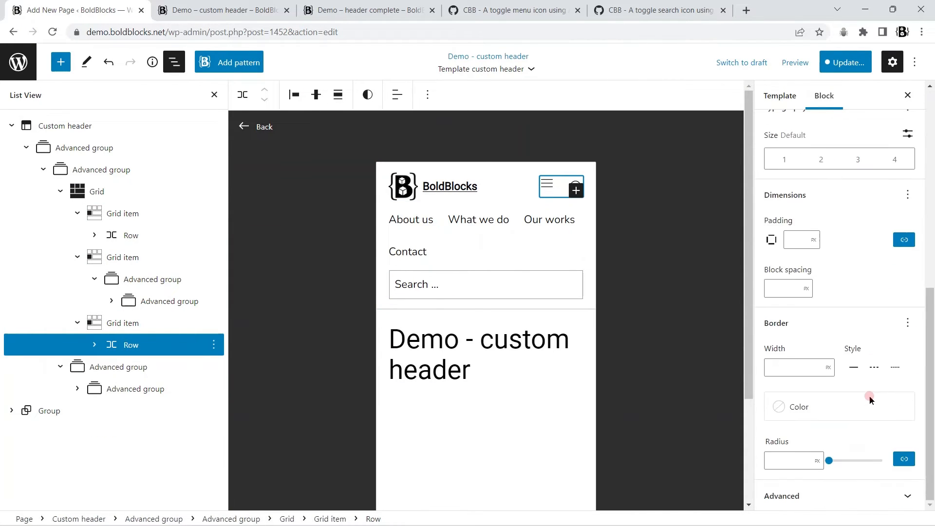
{"action": "left_click", "coordinate": [850, 68]}
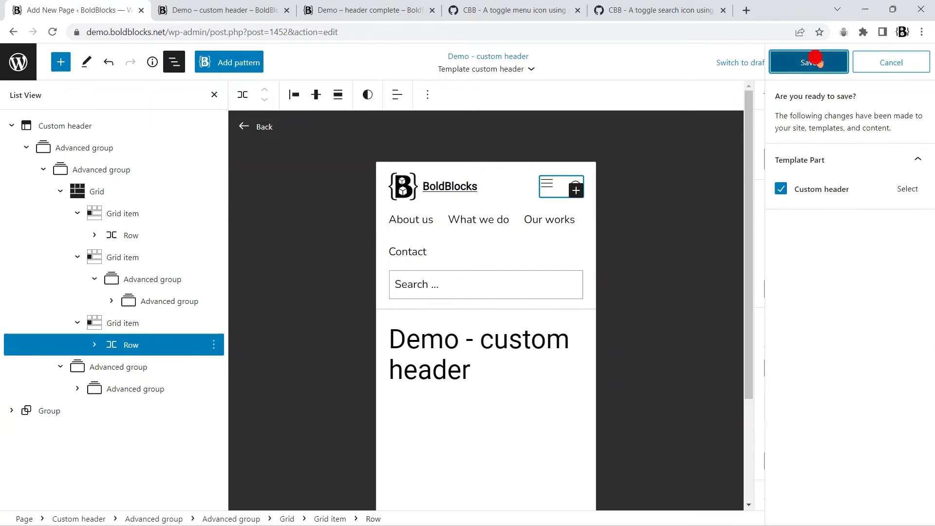
{"action": "left_click", "coordinate": [828, 61]}
Check the demo page, then set the block spacing of the Row with the toggle icons to 0 px
{"action": "left_click", "coordinate": [224, 10]}
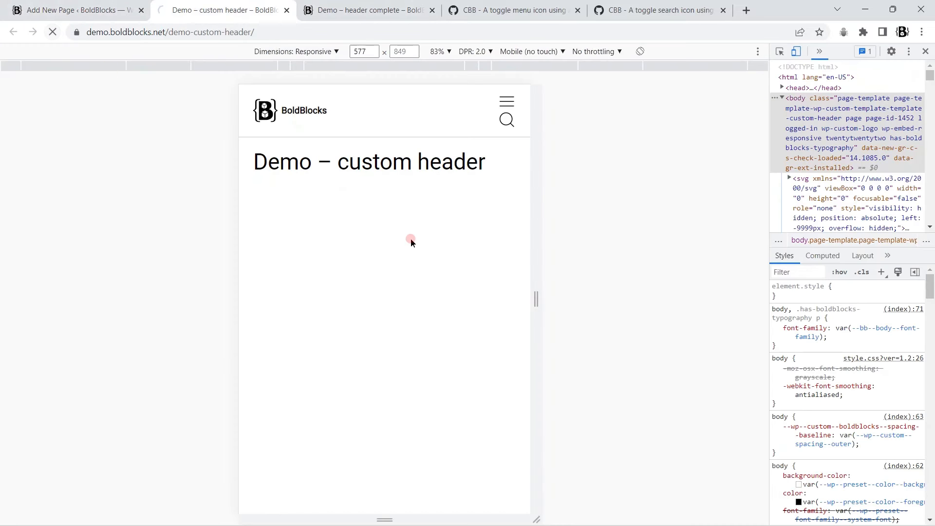
{"action": "left_click", "coordinate": [80, 7]}
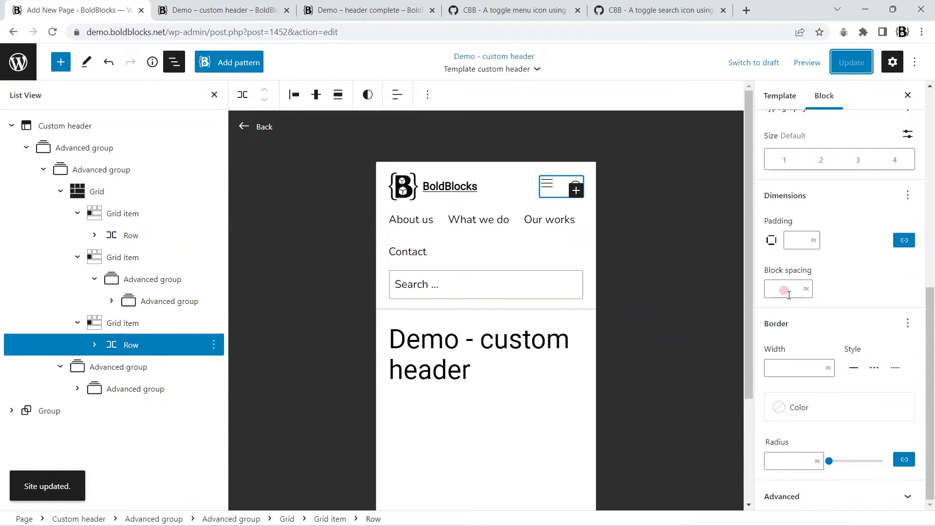
{"action": "type", "text": "0"}
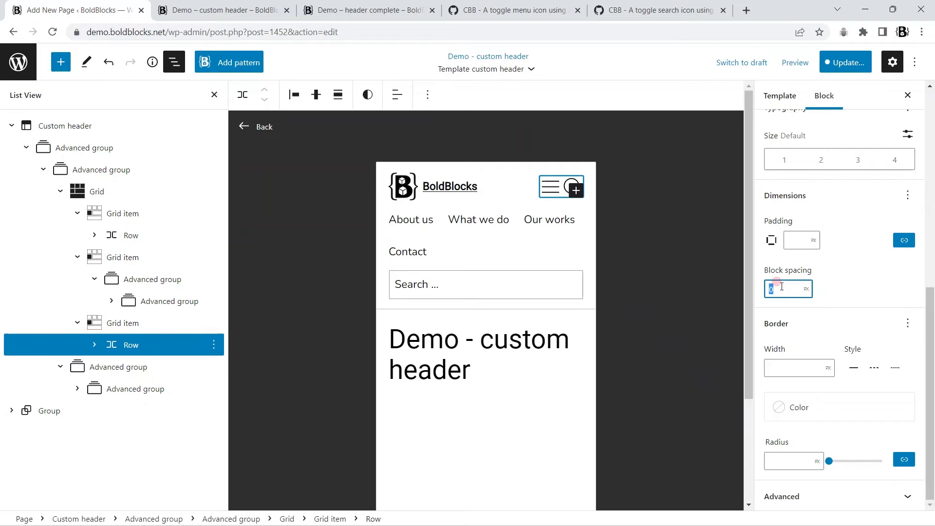
Set the header grid's mobile template columns to minmax(0, 1fr) minmax(0, 80px) and save
{"action": "left_click", "coordinate": [98, 192]}
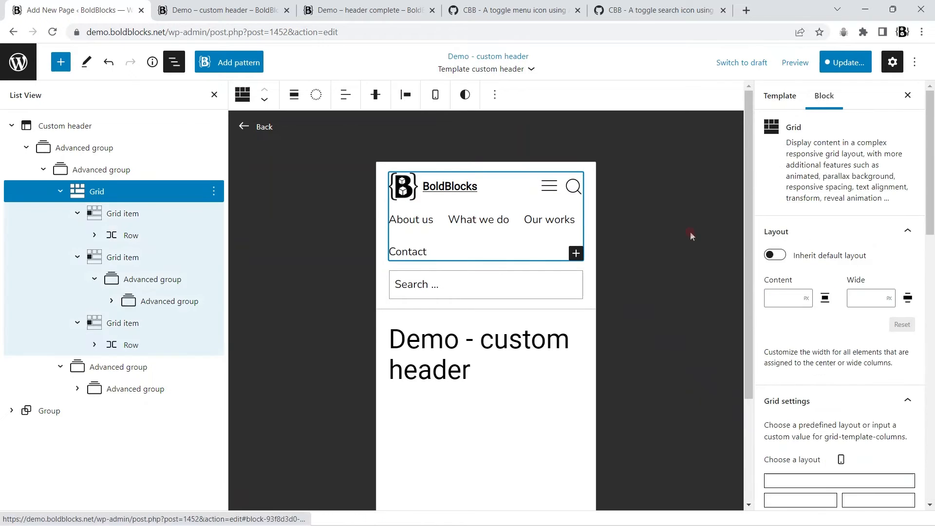
{"action": "scroll", "coordinate": [901, 272], "scroll_direction": "down", "scroll_amount": 6}
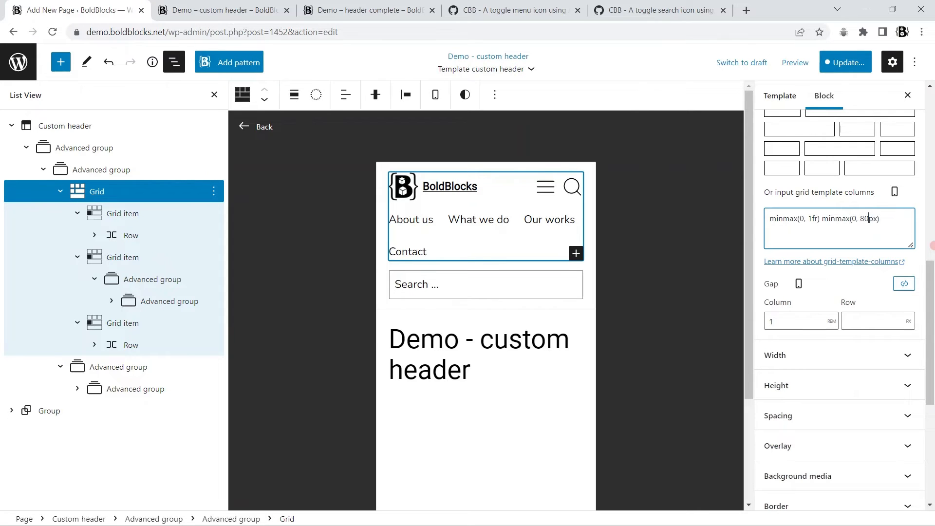
{"action": "left_click", "coordinate": [808, 59]}
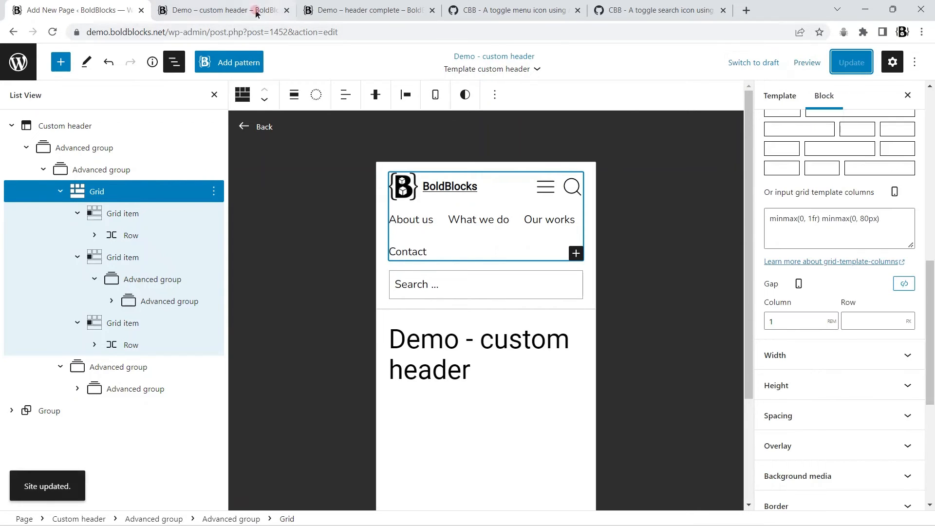
Reload the demo page and test the side-by-side menu and search toggles at 577 px width
{"action": "left_click", "coordinate": [256, 12]}
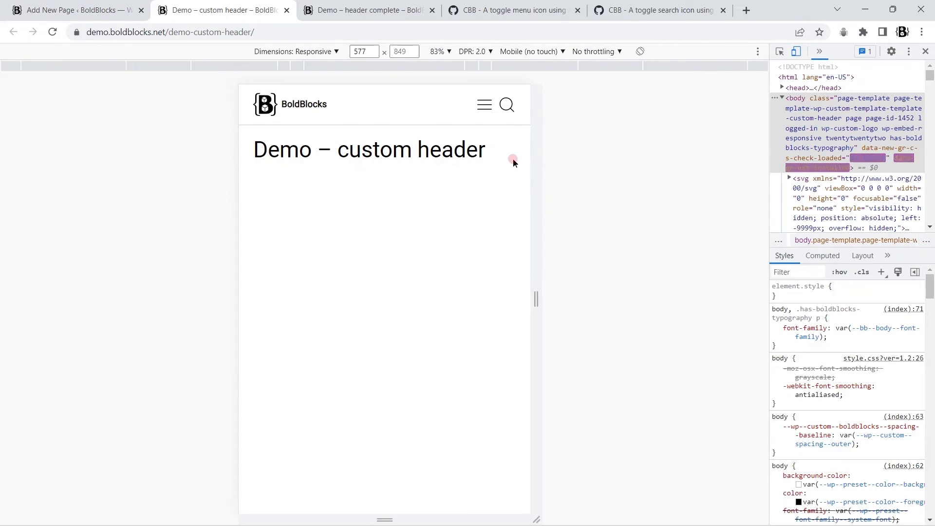
{"action": "left_click", "coordinate": [507, 107]}
{"action": "left_click", "coordinate": [506, 107]}
{"action": "left_click", "coordinate": [483, 107]}
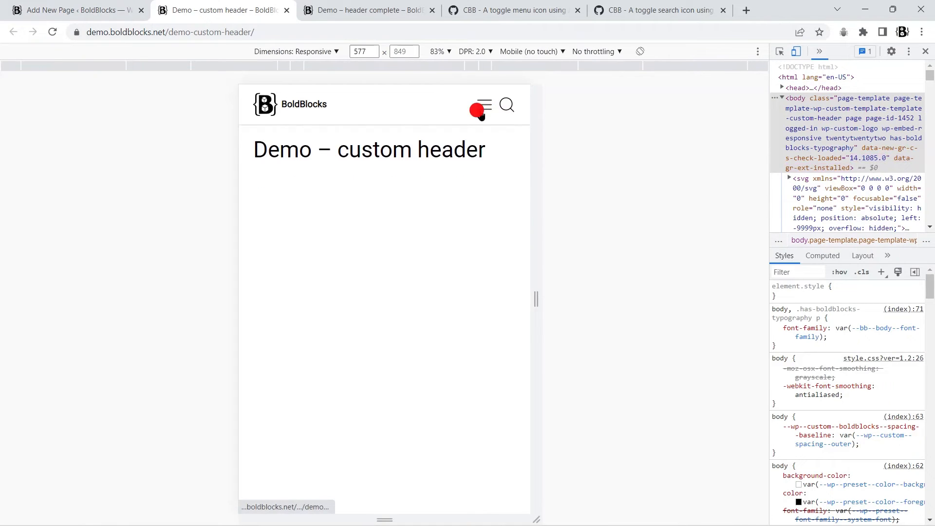
{"action": "left_click", "coordinate": [507, 107]}
{"action": "left_click", "coordinate": [508, 106]}
{"action": "left_click", "coordinate": [482, 107]}
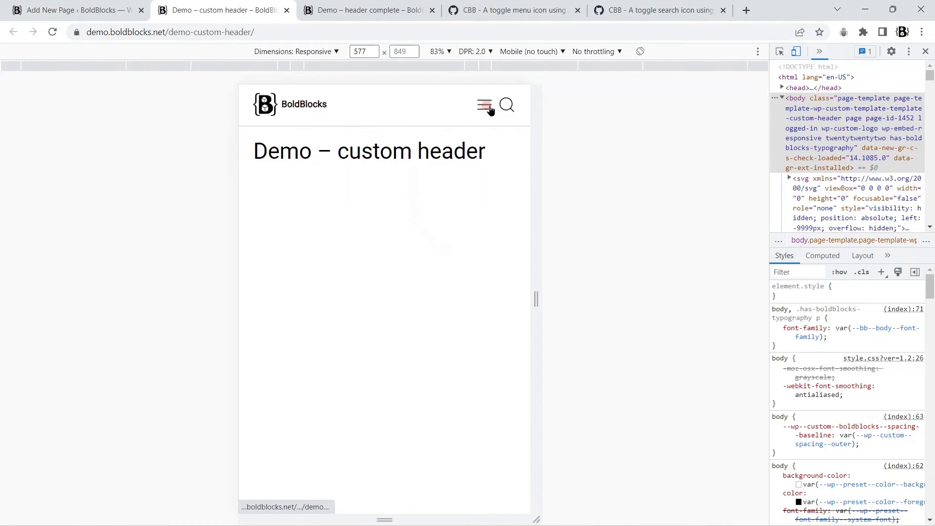
{"action": "left_click", "coordinate": [506, 105]}
Turn on focusing the first focusable element for the .js-toggle-search content group and save
{"action": "left_click", "coordinate": [82, 6]}
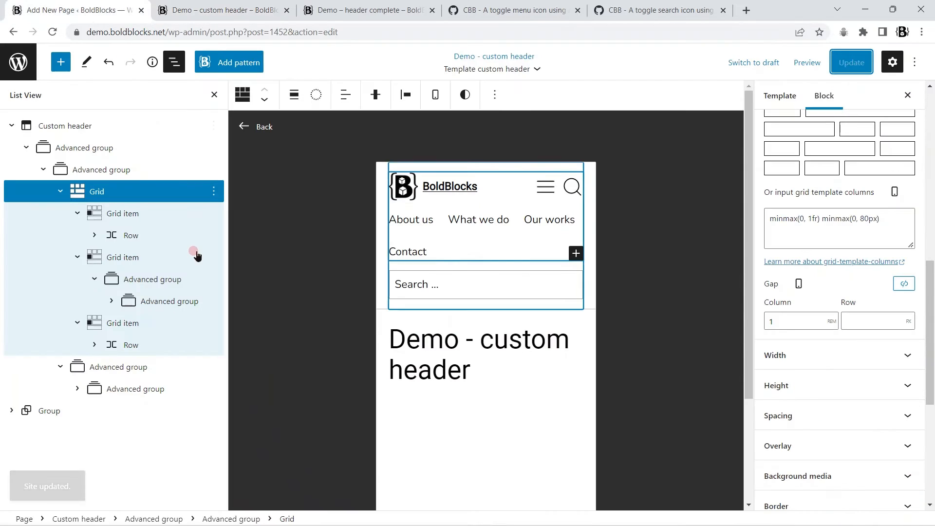
{"action": "left_click", "coordinate": [116, 368]}
{"action": "scroll", "coordinate": [884, 286], "scroll_direction": "down", "scroll_amount": 6}
{"action": "left_click", "coordinate": [820, 313]}
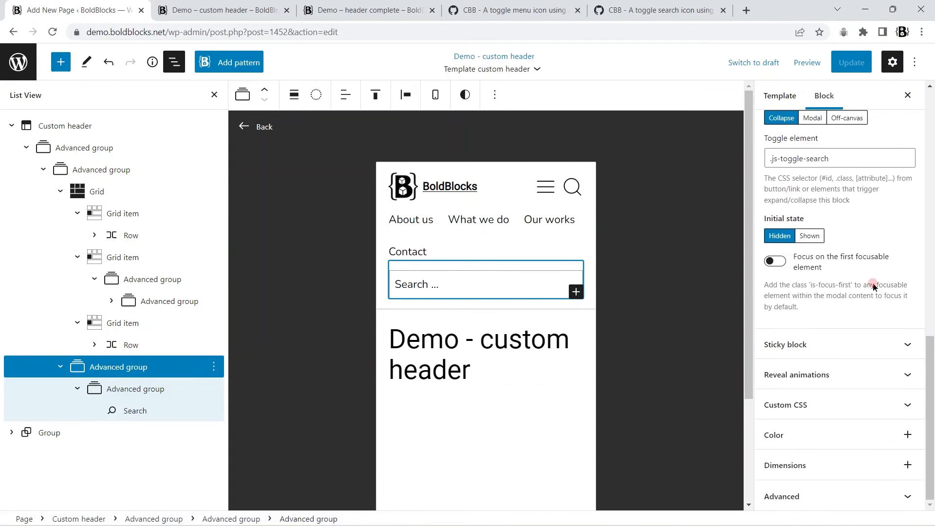
{"action": "left_click", "coordinate": [845, 63]}
{"action": "left_click", "coordinate": [801, 61]}
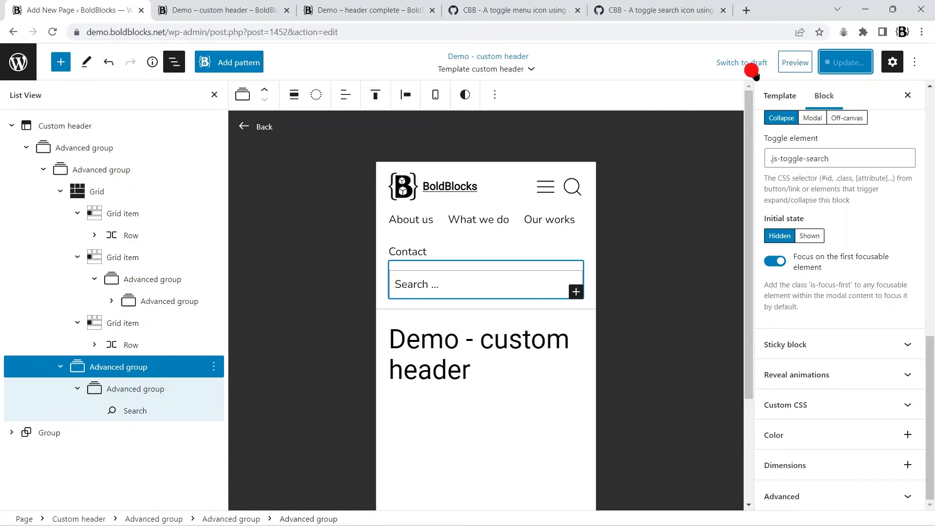
Reload the demo page and test the search field's focus and both toggles at 577 px width
{"action": "left_click", "coordinate": [217, 9]}
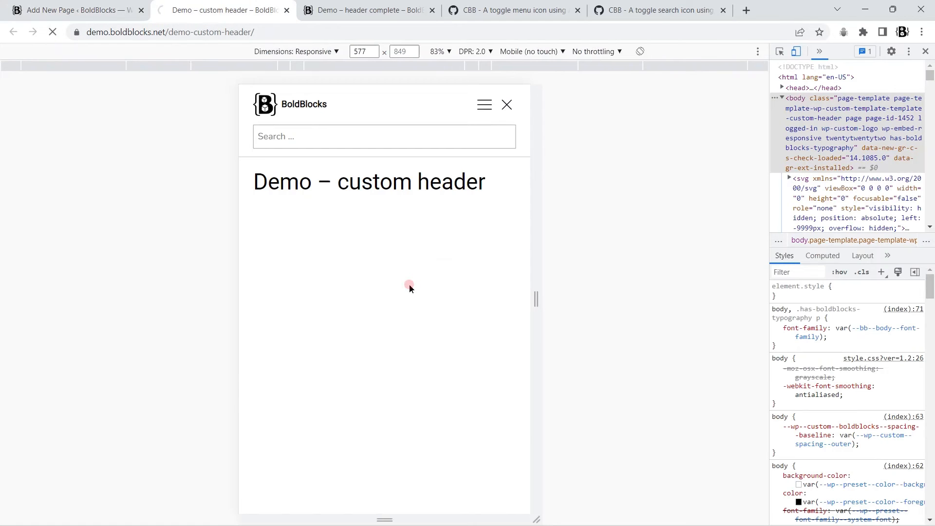
{"action": "left_click", "coordinate": [510, 107]}
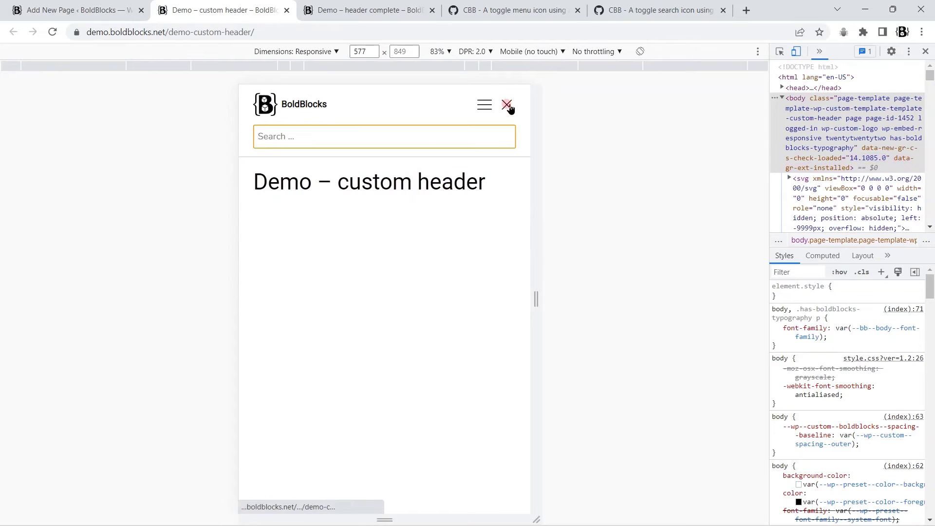
{"action": "left_click", "coordinate": [485, 107]}
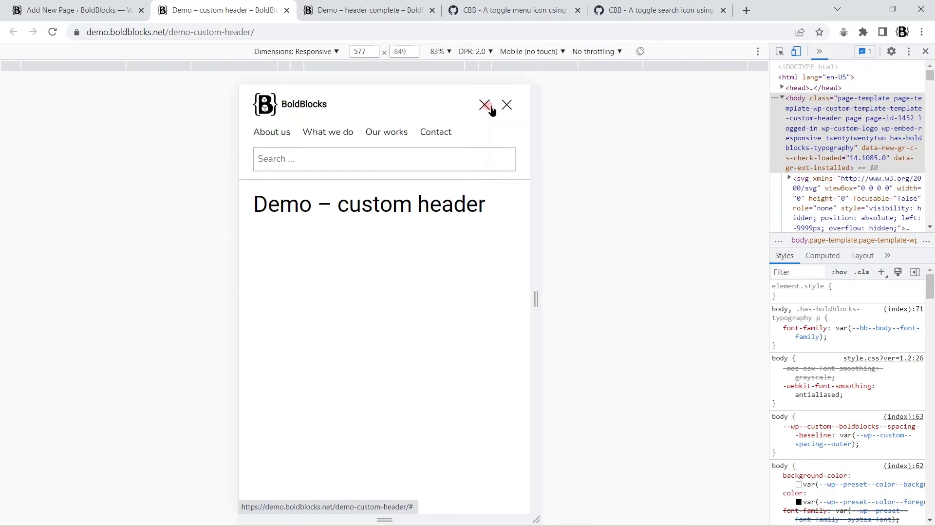
{"action": "left_click", "coordinate": [487, 107]}
{"action": "left_click", "coordinate": [507, 105]}
Resize the demo page's viewport and test the search toggle at desktop width and both toggles at about 508 px
{"action": "left_click", "coordinate": [82, 9]}
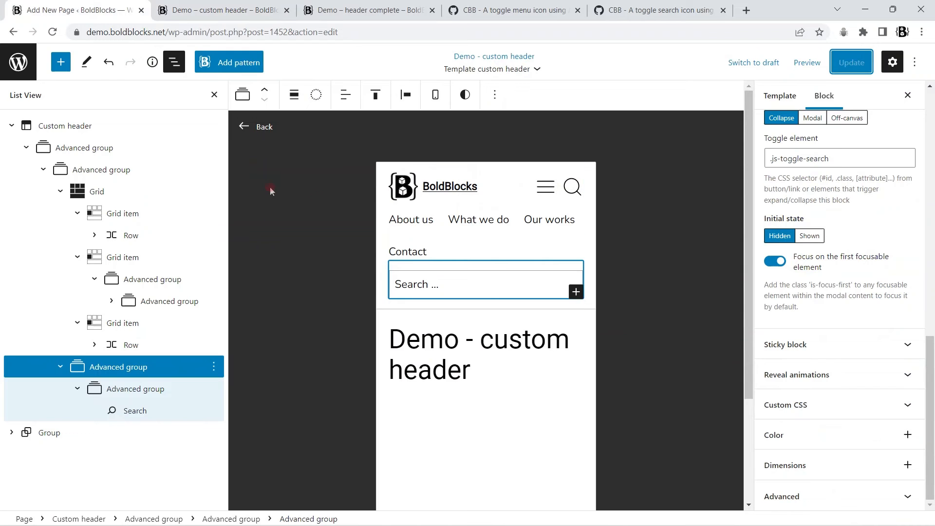
{"action": "left_click", "coordinate": [343, 10]}
{"action": "left_click", "coordinate": [202, 10]}
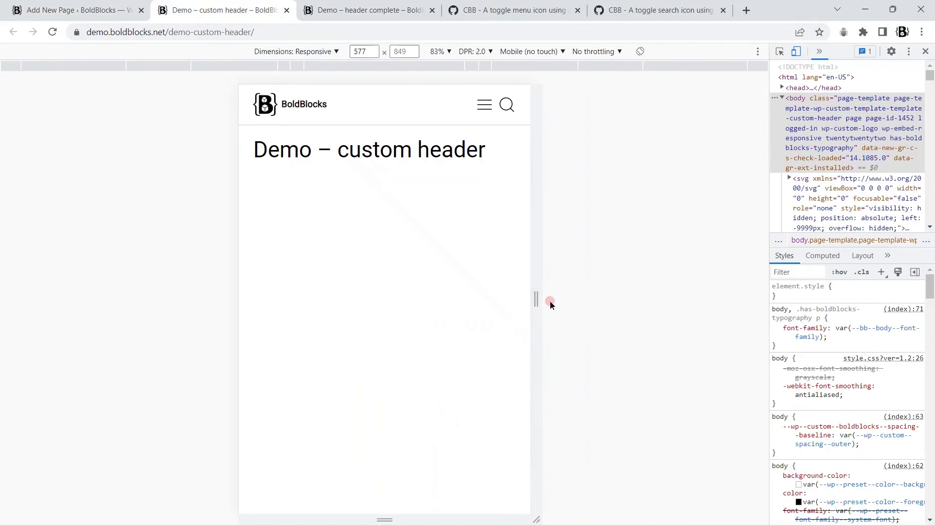
{"action": "left_click_drag", "start_coordinate": [551, 304], "coordinate": [519, 298]}
{"action": "left_click", "coordinate": [665, 104]}
{"action": "left_click", "coordinate": [664, 104]}
{"action": "left_click", "coordinate": [467, 103]}
{"action": "left_click", "coordinate": [483, 102]}
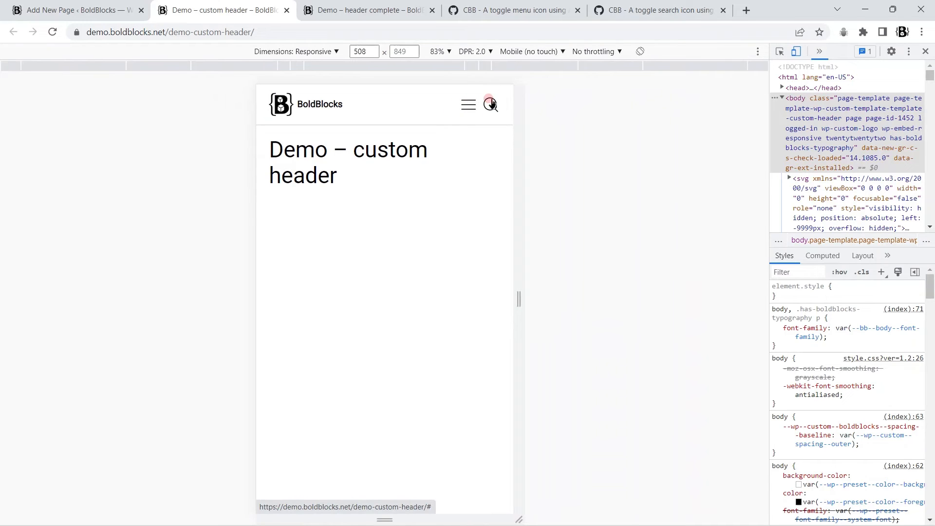
{"action": "left_click", "coordinate": [491, 103]}
{"action": "left_click", "coordinate": [489, 102]}
Leave the header template in the editor, close the block outline, and switch the page to the Desktop preview
{"action": "left_click", "coordinate": [78, 10]}
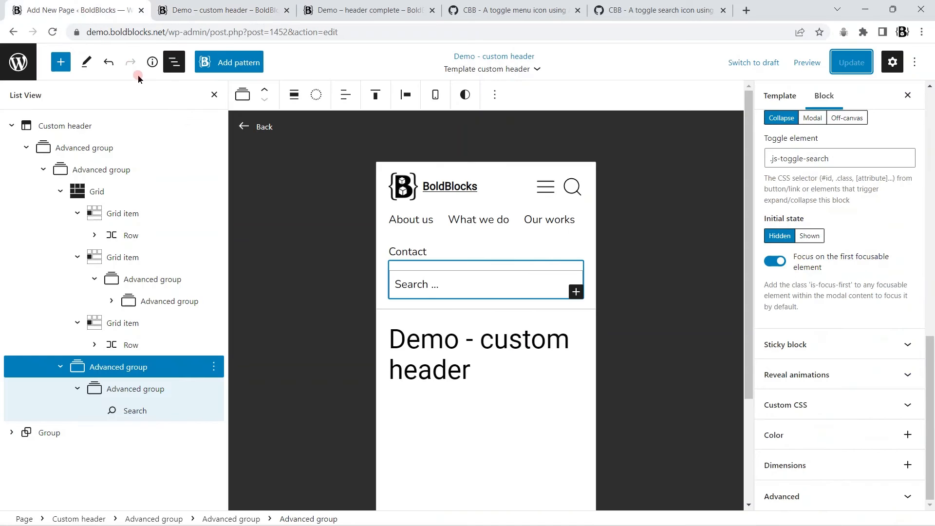
{"action": "left_click", "coordinate": [252, 129]}
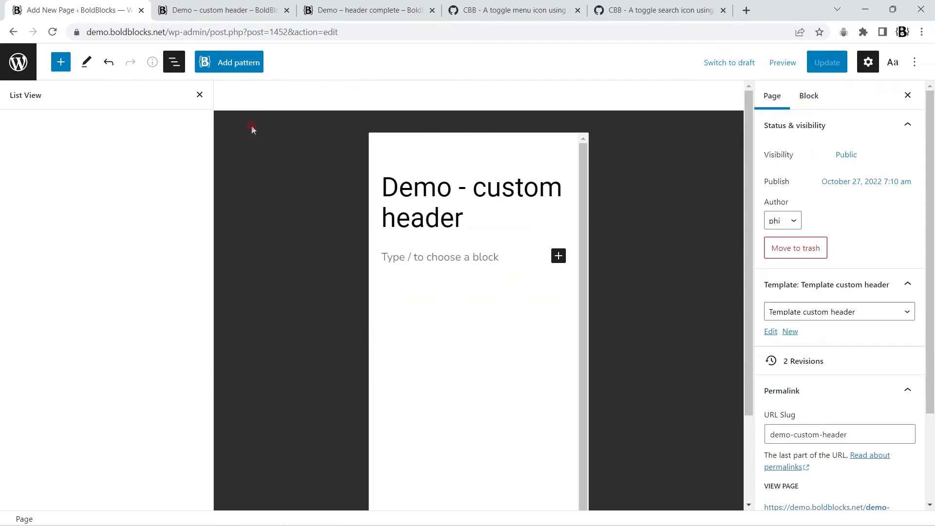
{"action": "left_click", "coordinate": [199, 96]}
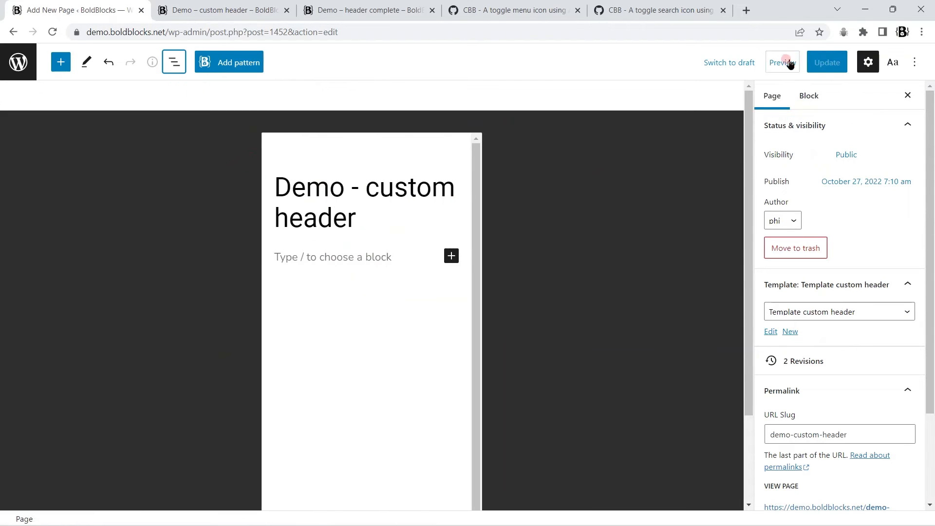
{"action": "left_click", "coordinate": [790, 64]}
{"action": "left_click", "coordinate": [723, 97]}
Insert the pattern "Full page – Landing template, Education" at the page's empty paragraph
{"action": "left_click", "coordinate": [229, 180]}
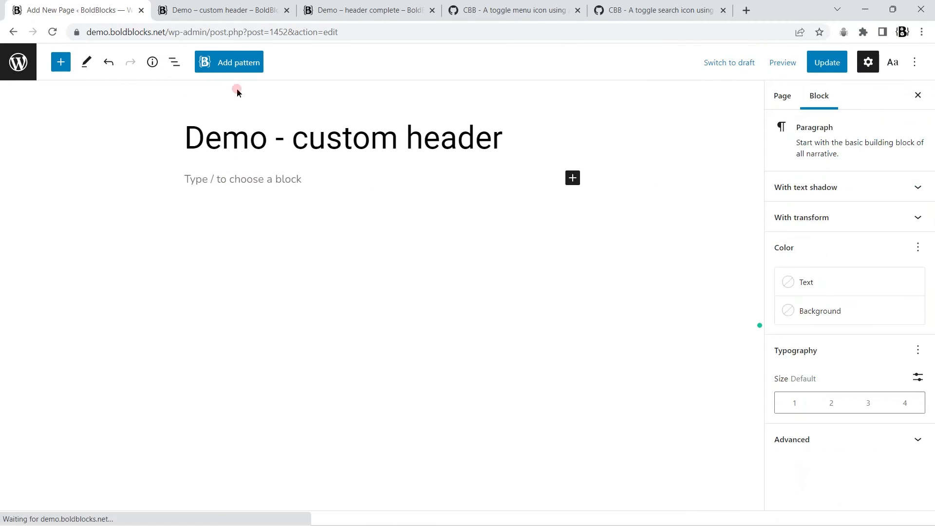
{"action": "left_click", "coordinate": [234, 64]}
{"action": "left_click", "coordinate": [376, 96]}
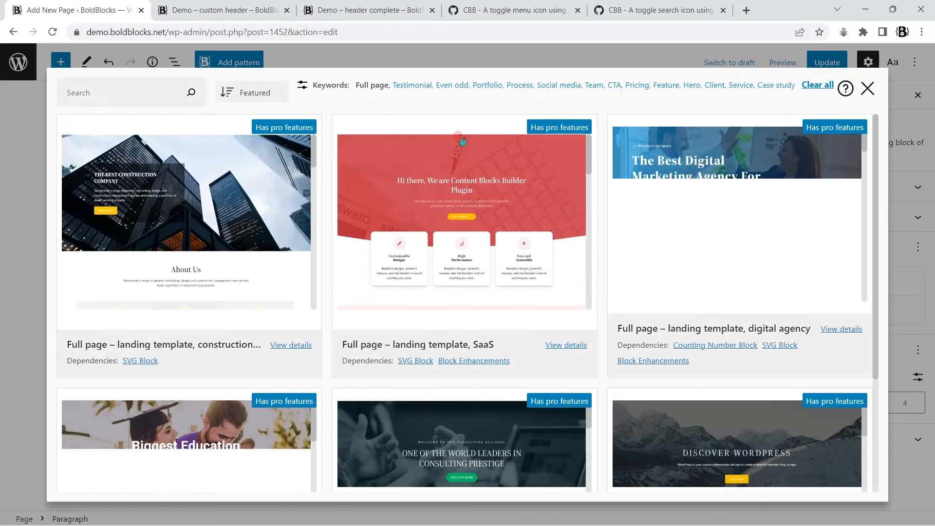
{"action": "scroll", "coordinate": [203, 359], "scroll_direction": "down", "scroll_amount": 3}
{"action": "left_click", "coordinate": [195, 303]}
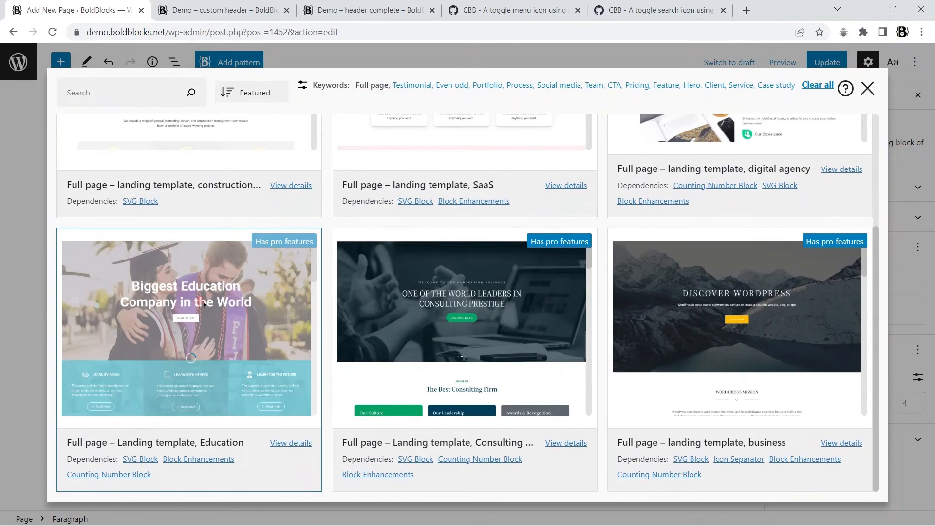
Update the page with the inserted landing content, and reload the demo page without device emulation or developer tools
{"action": "scroll", "coordinate": [547, 279], "scroll_direction": "up", "scroll_amount": 15}
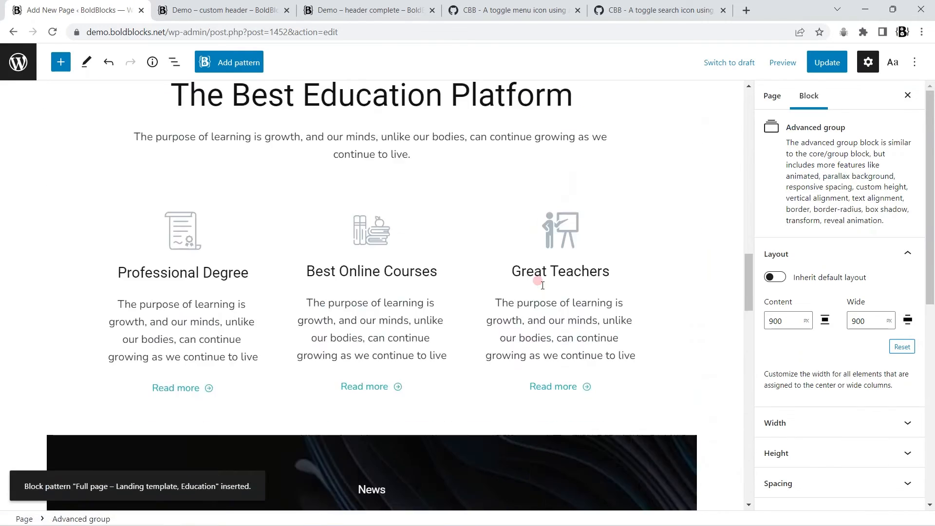
{"action": "scroll", "coordinate": [543, 285], "scroll_direction": "up", "scroll_amount": 15}
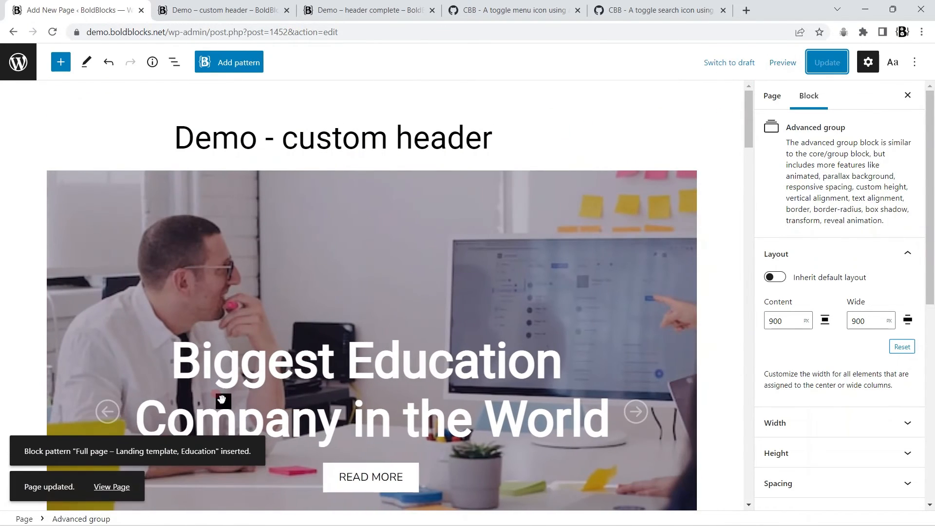
{"action": "left_click", "coordinate": [142, 9]}
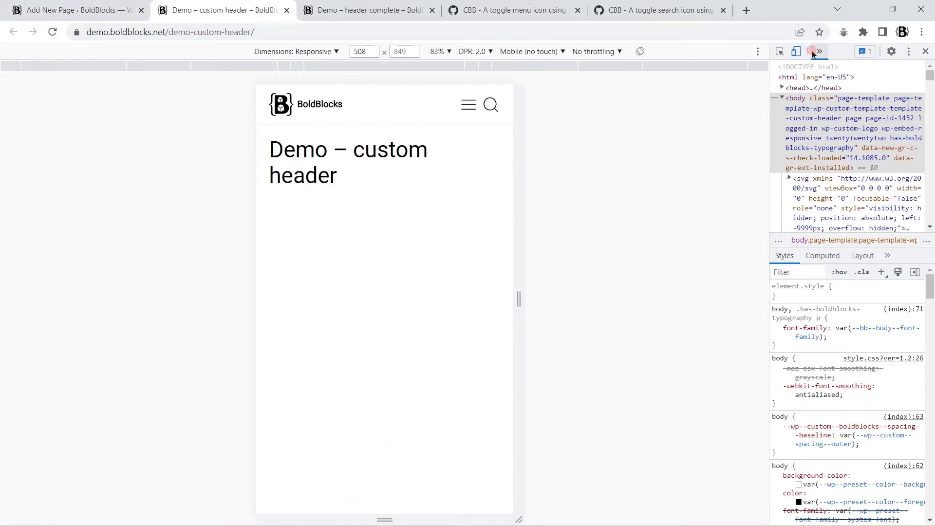
{"action": "left_click", "coordinate": [811, 52]}
{"action": "left_click", "coordinate": [56, 31]}
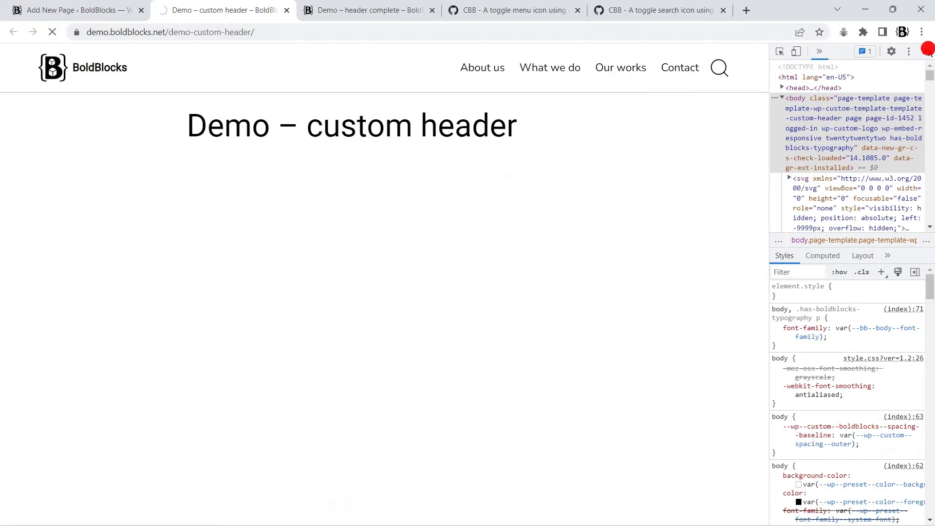
{"action": "left_click", "coordinate": [928, 49]}
Look over the header and the education hero section on the demo page at full desktop width
{"action": "scroll", "coordinate": [664, 215], "scroll_direction": "down", "scroll_amount": 10}
{"action": "scroll", "coordinate": [667, 218], "scroll_direction": "up", "scroll_amount": 8}
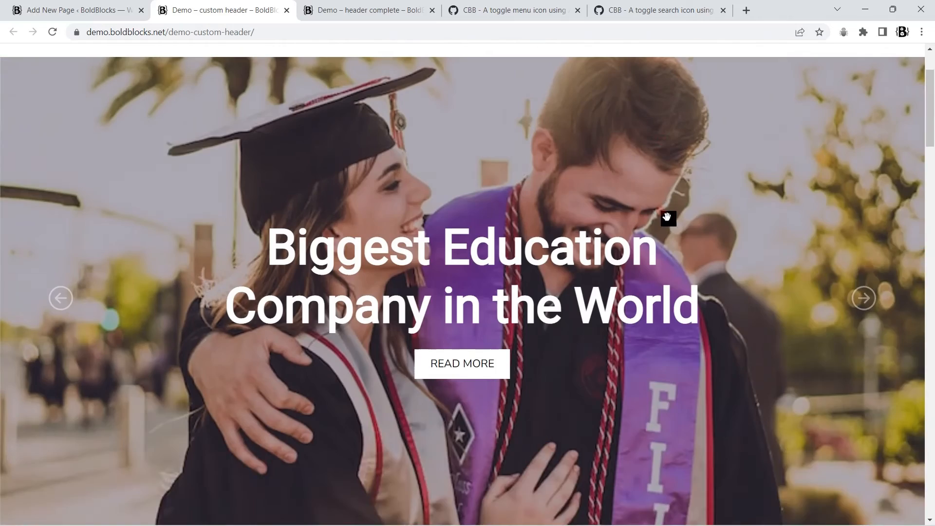
{"action": "scroll", "coordinate": [671, 214], "scroll_direction": "up", "scroll_amount": 3}
{"action": "scroll", "coordinate": [641, 123], "scroll_direction": "down", "scroll_amount": 5}
{"action": "scroll", "coordinate": [641, 123], "scroll_direction": "up", "scroll_amount": 5}
Open the page's Template custom header for editing and expand the content Group in its block outline
{"action": "left_click", "coordinate": [117, 10]}
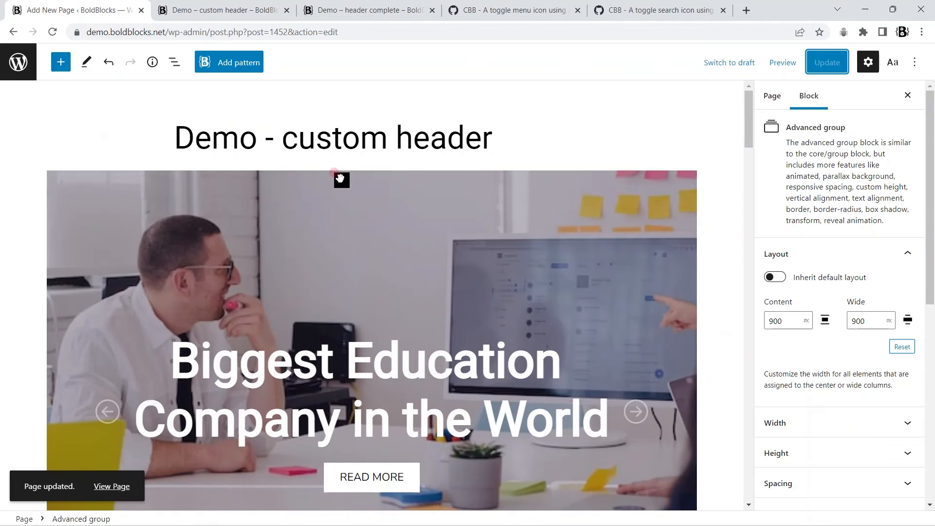
{"action": "left_click", "coordinate": [773, 96]}
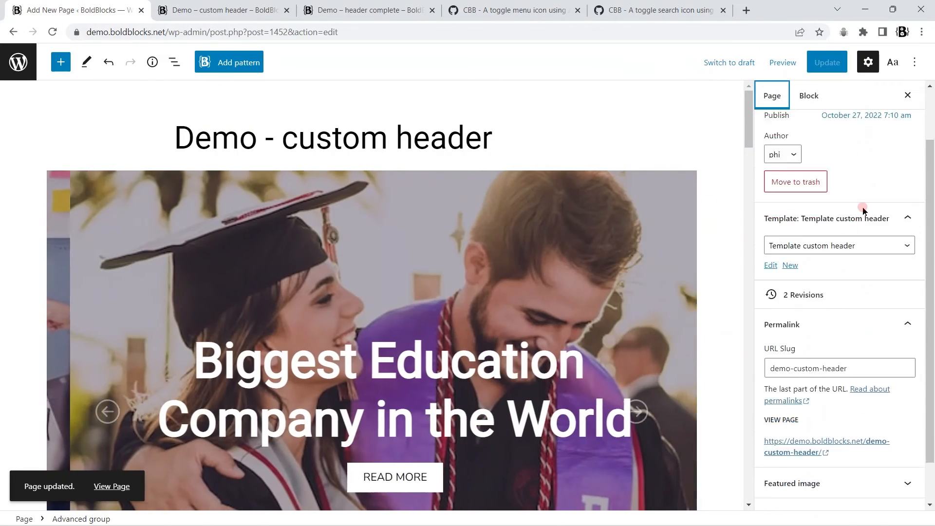
{"action": "left_click", "coordinate": [774, 228]}
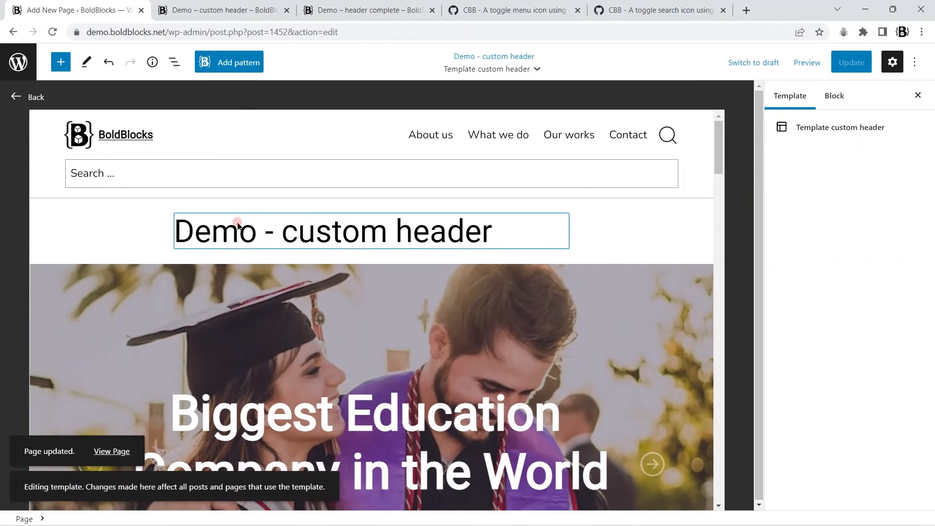
{"action": "left_click", "coordinate": [174, 63]}
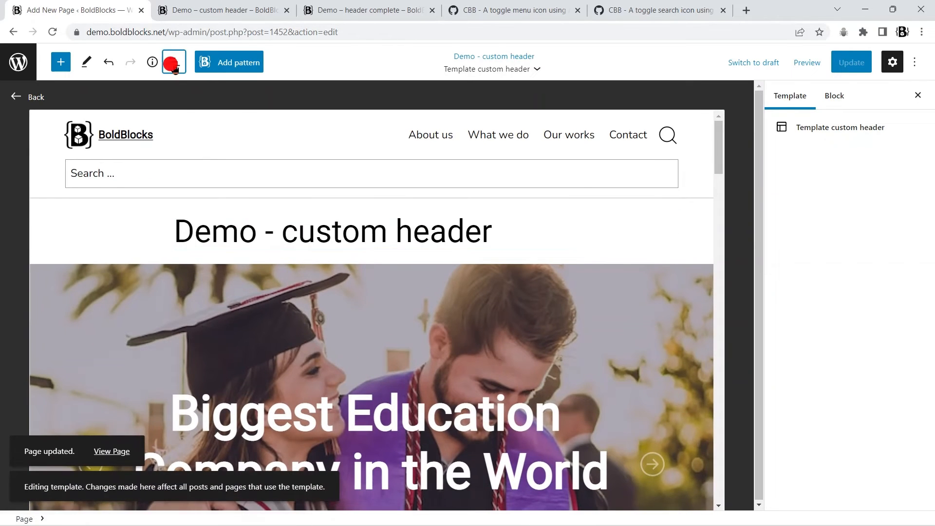
{"action": "left_click", "coordinate": [10, 150]}
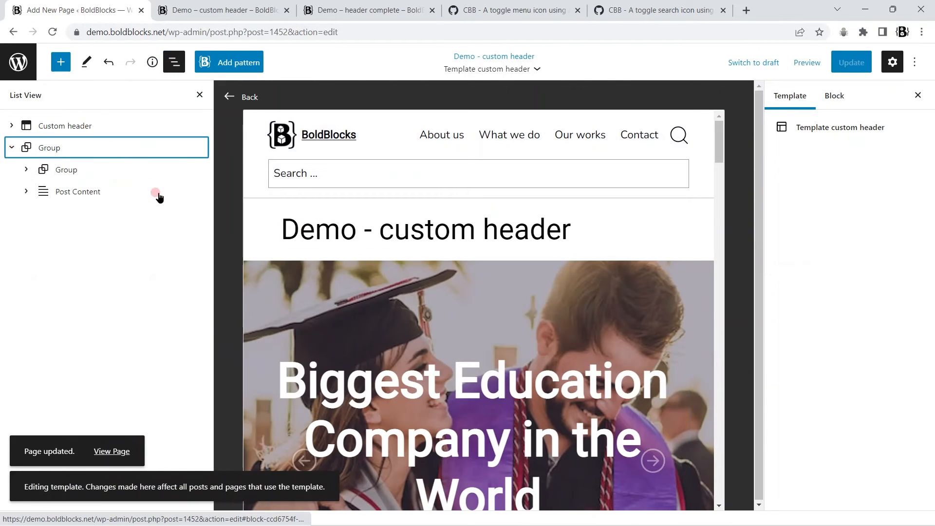
Remove the nested group holding the page title from the template, save it, and check the demo page
{"action": "left_click", "coordinate": [199, 170]}
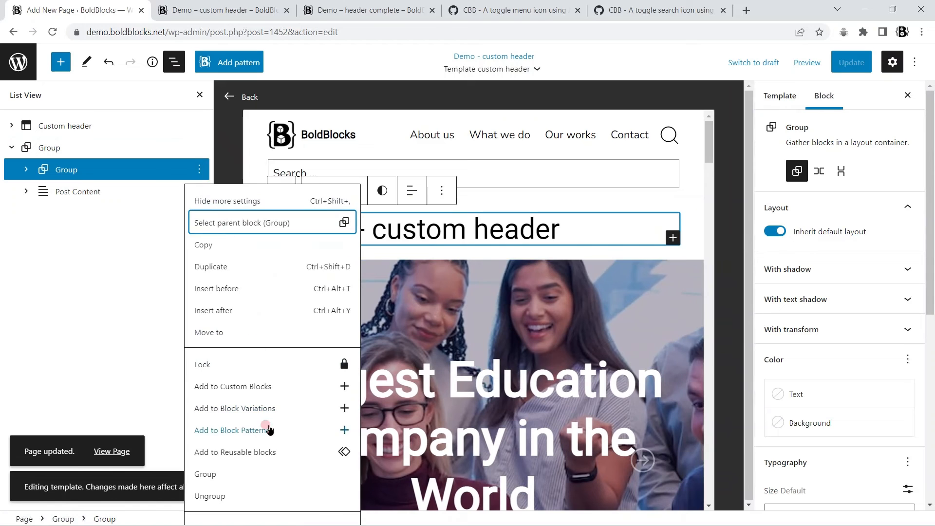
{"action": "left_click", "coordinate": [238, 521]}
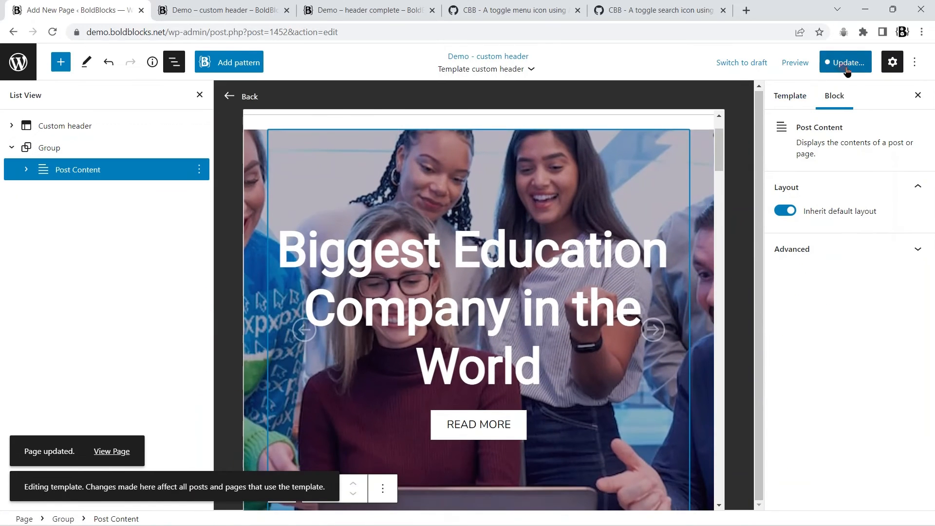
{"action": "left_click", "coordinate": [847, 71]}
{"action": "left_click", "coordinate": [808, 60]}
{"action": "left_click", "coordinate": [147, 20]}
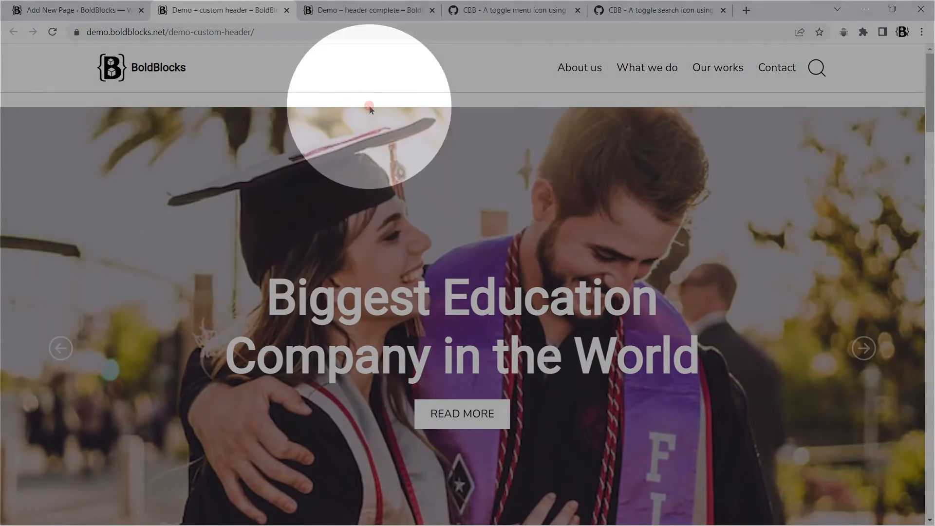
Add separate margin values to the template's content Group and set its top margin to 0
{"action": "left_click", "coordinate": [62, 10]}
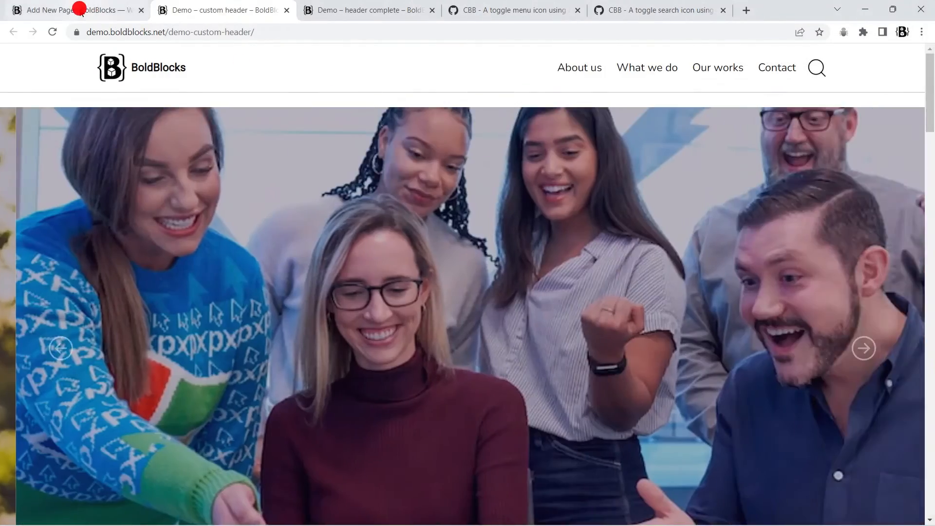
{"action": "left_click", "coordinate": [43, 147]}
{"action": "scroll", "coordinate": [833, 241], "scroll_direction": "down", "scroll_amount": 9}
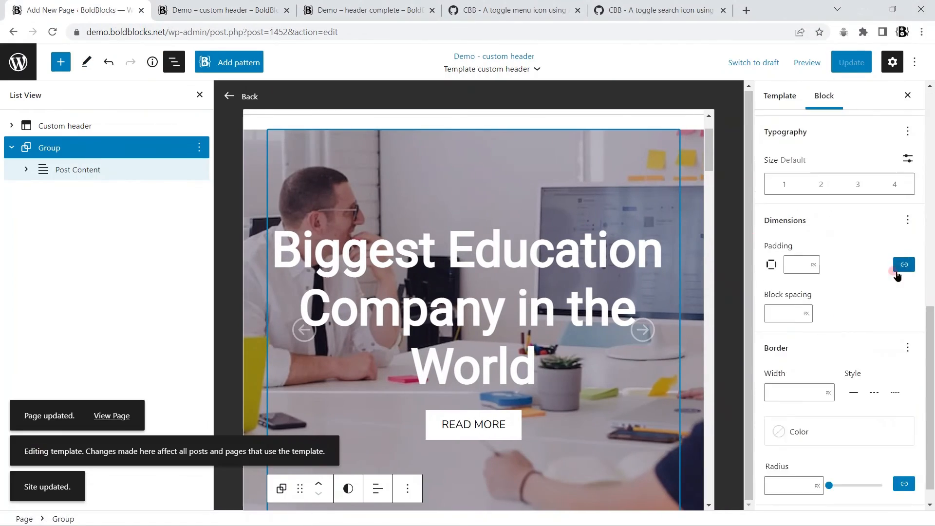
{"action": "left_click", "coordinate": [907, 220]}
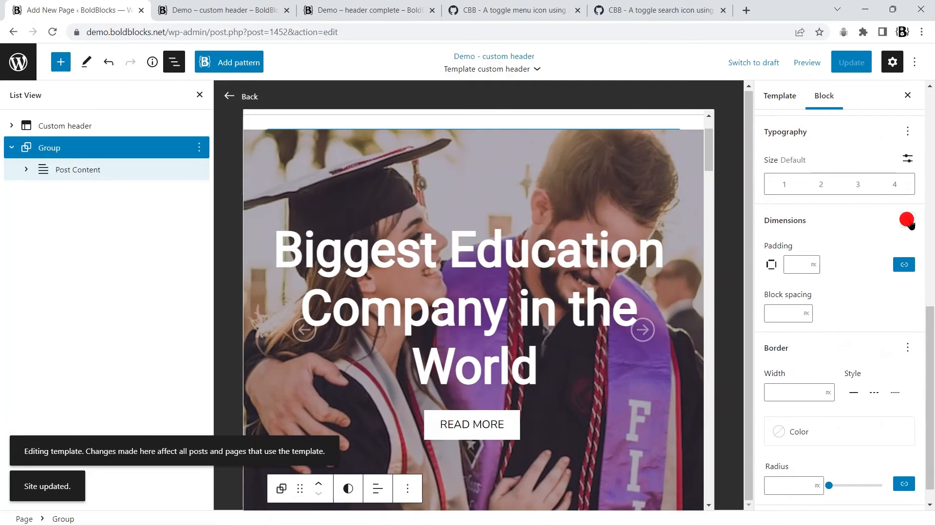
{"action": "left_click", "coordinate": [835, 303]}
{"action": "left_click", "coordinate": [904, 314]}
{"action": "left_click", "coordinate": [775, 335]}
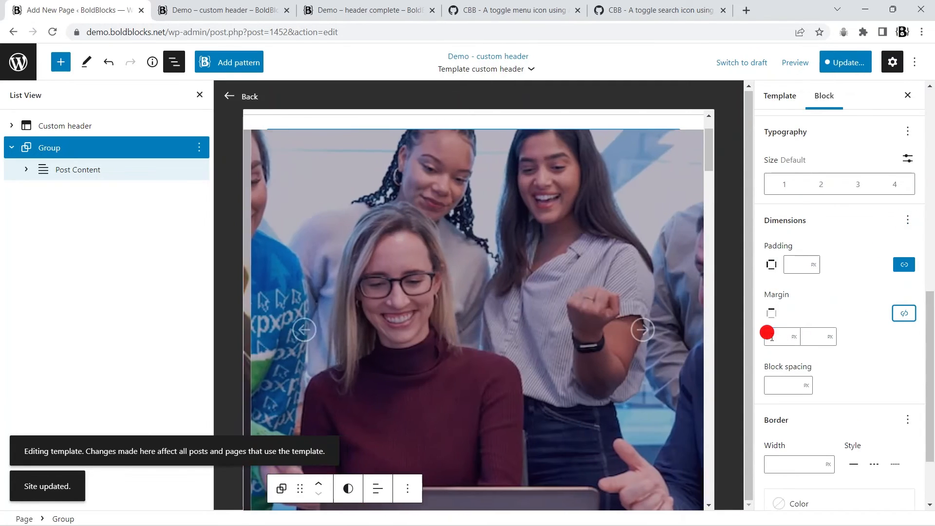
{"action": "type", "text": "0"}
Save the template's margin change and reload the demo page to check the spacing below the header
{"action": "left_click", "coordinate": [848, 58]}
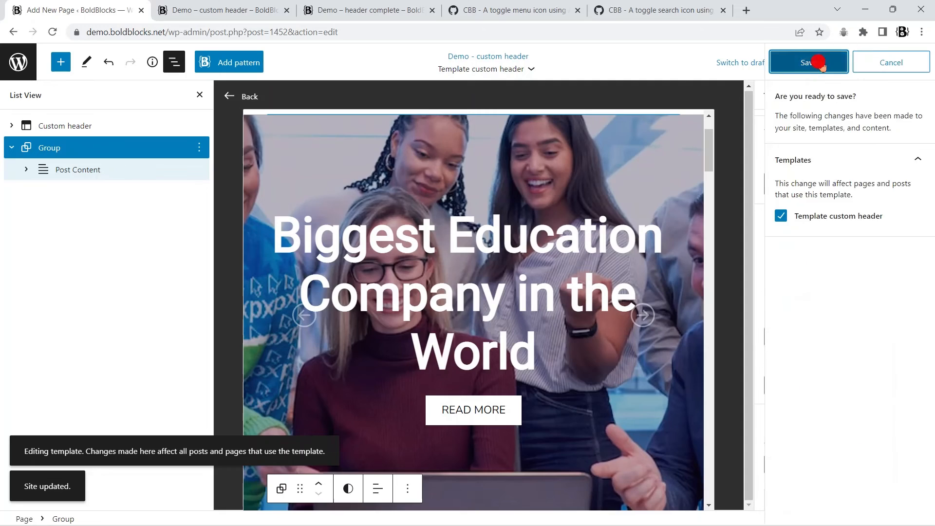
{"action": "left_click", "coordinate": [823, 64]}
{"action": "left_click", "coordinate": [220, 13]}
{"action": "left_click", "coordinate": [53, 32]}
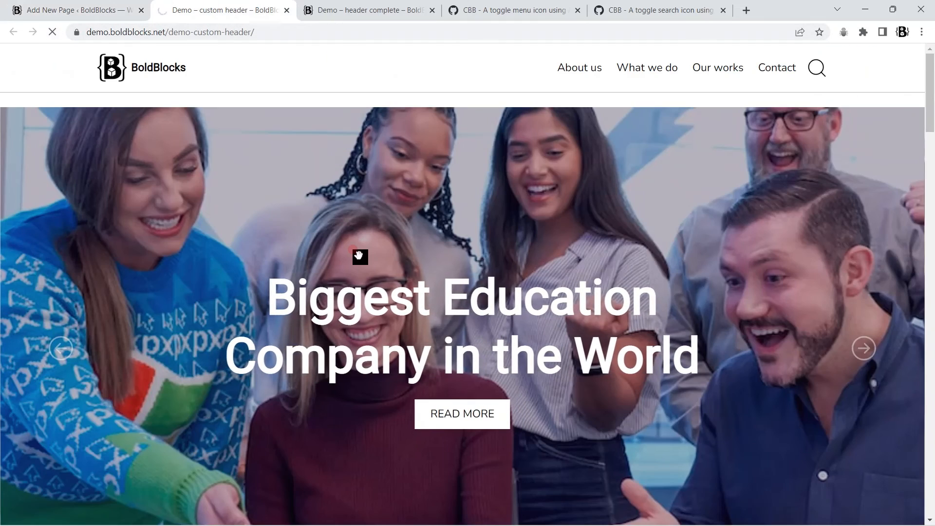
{"action": "scroll", "coordinate": [386, 230], "scroll_direction": "down", "scroll_amount": 10}
{"action": "scroll", "coordinate": [390, 223], "scroll_direction": "up", "scroll_amount": 10}
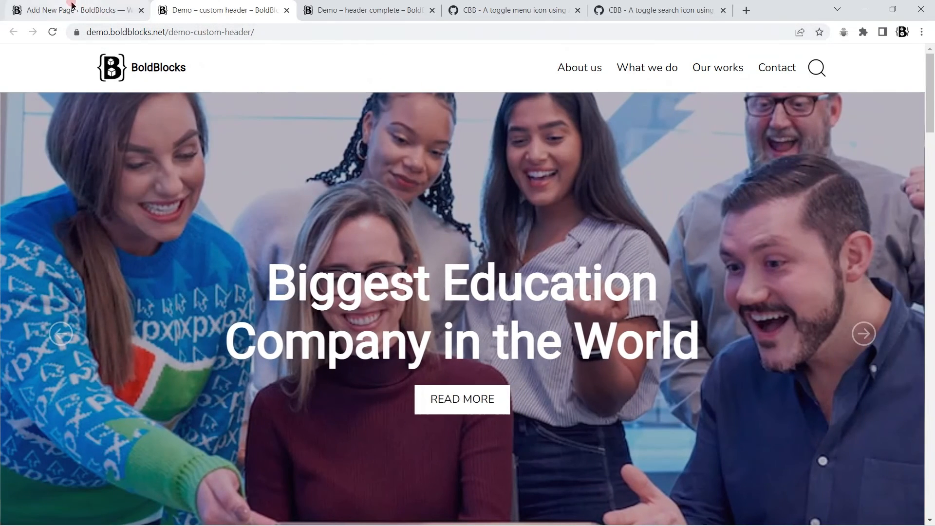
Enable sticky on the Custom header's inner Advanced group, always fixed to the viewport with offset value 0
{"action": "left_click", "coordinate": [72, 5]}
{"action": "left_click", "coordinate": [11, 126]}
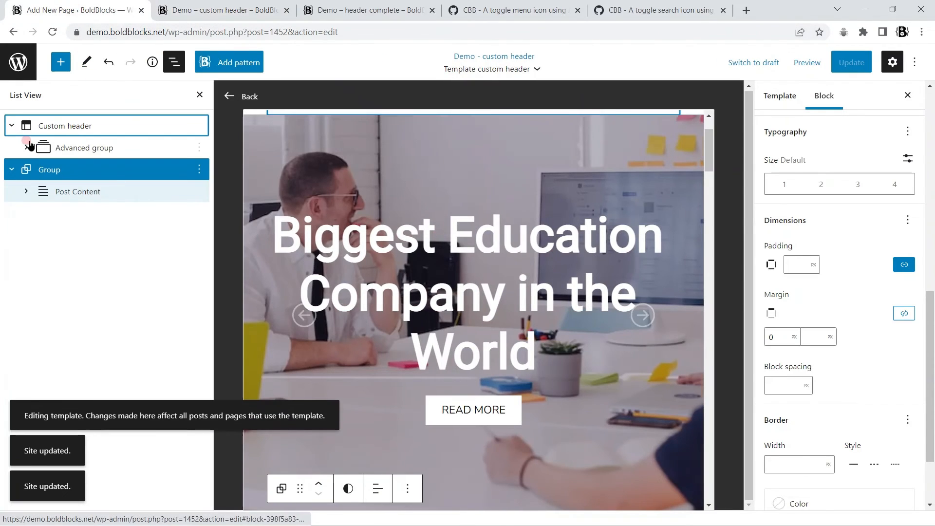
{"action": "left_click", "coordinate": [26, 148]}
{"action": "left_click", "coordinate": [95, 168]}
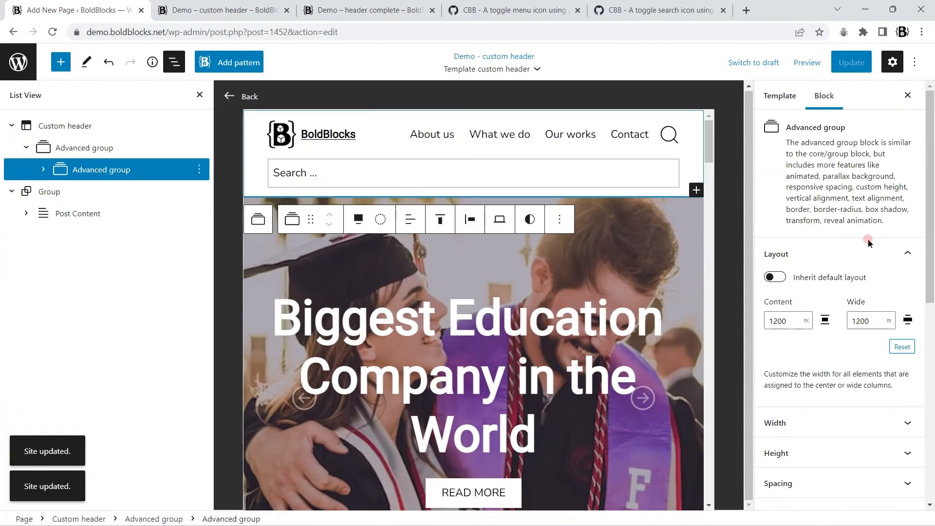
{"action": "scroll", "coordinate": [869, 242], "scroll_direction": "down", "scroll_amount": 5}
{"action": "left_click", "coordinate": [827, 388]}
{"action": "scroll", "coordinate": [808, 380], "scroll_direction": "down", "scroll_amount": 2}
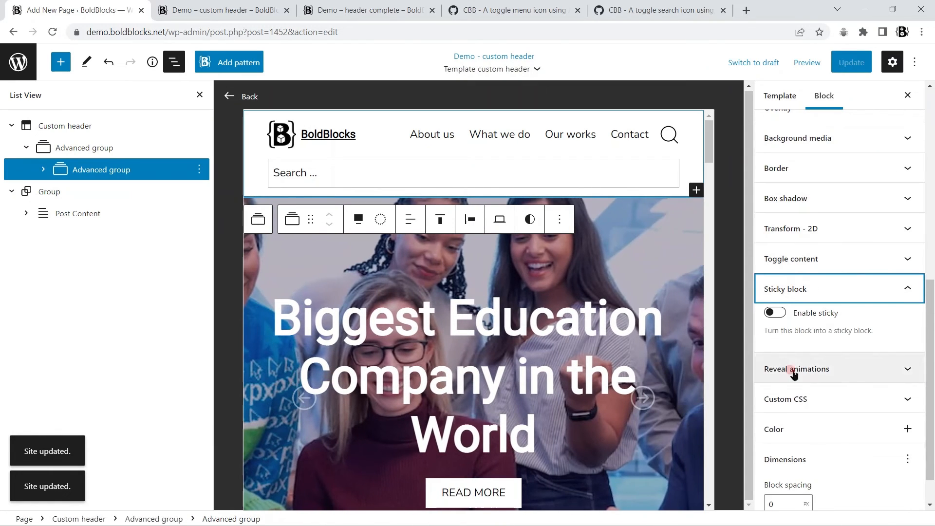
{"action": "left_click", "coordinate": [774, 312]}
{"action": "scroll", "coordinate": [799, 309], "scroll_direction": "down", "scroll_amount": 2}
{"action": "left_click", "coordinate": [817, 251]}
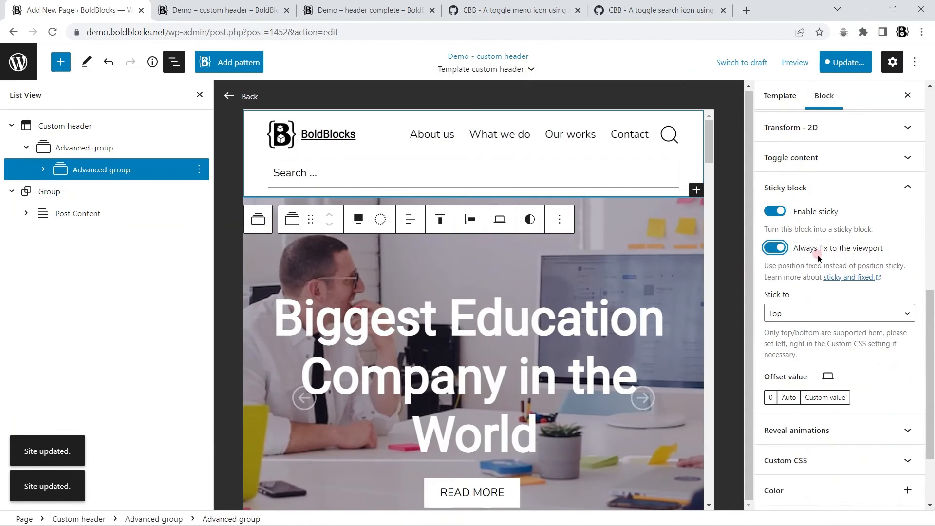
Save the Custom header template part and check the fixed header on the demo page while scrolling
{"action": "left_click", "coordinate": [835, 74]}
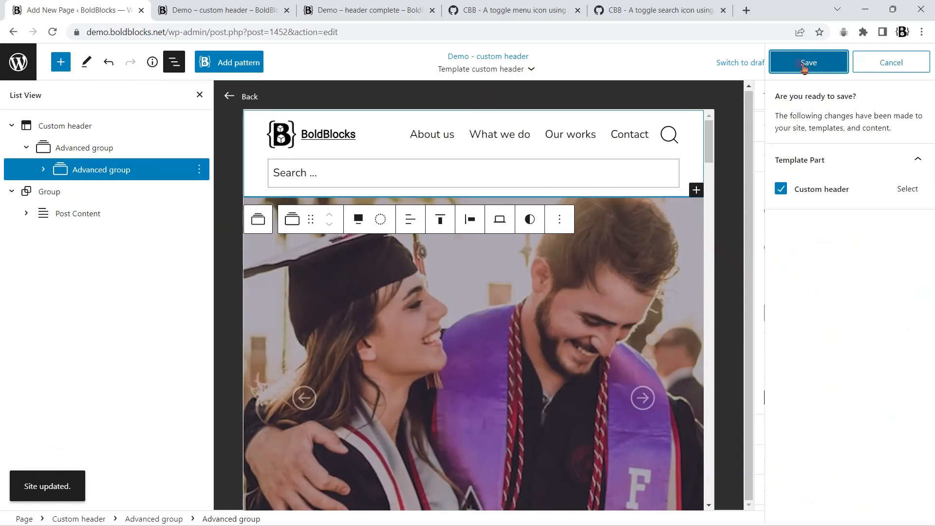
{"action": "left_click", "coordinate": [806, 62]}
{"action": "left_click", "coordinate": [224, 11]}
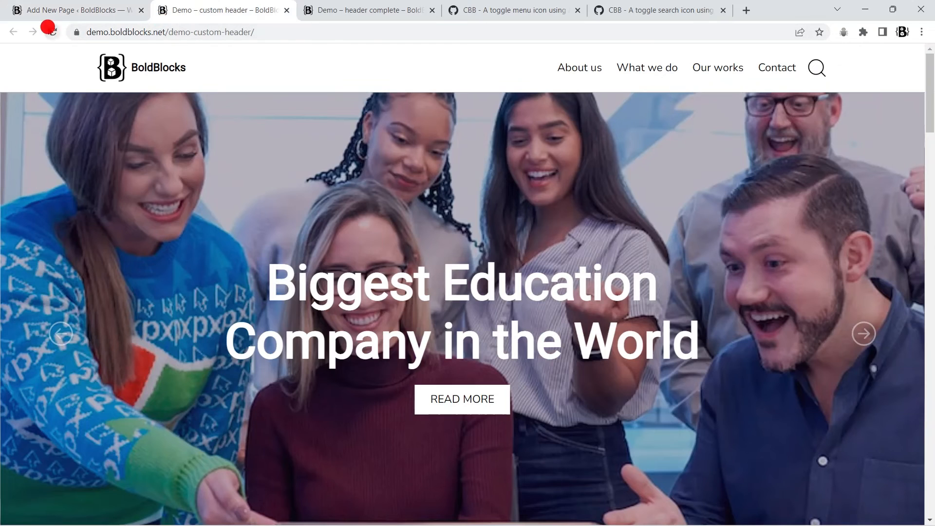
{"action": "scroll", "coordinate": [397, 224], "scroll_direction": "down", "scroll_amount": 10}
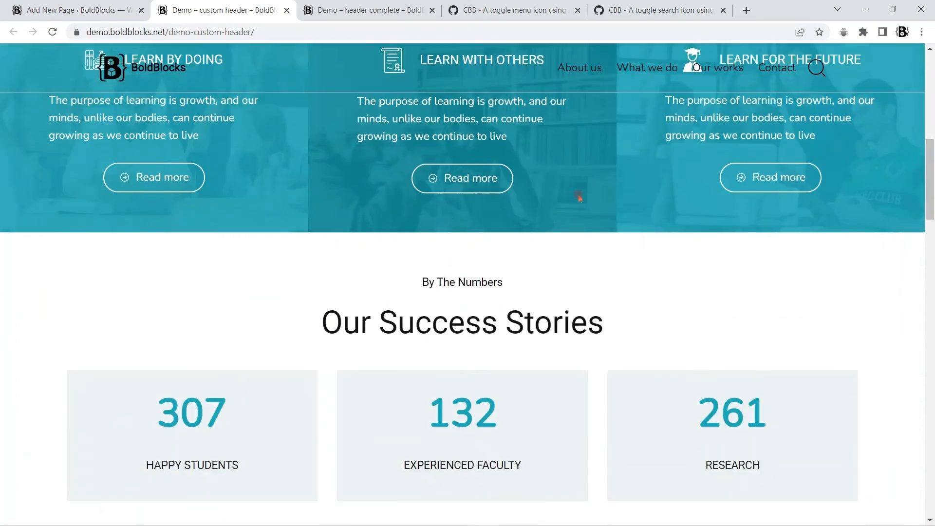
{"action": "scroll", "coordinate": [578, 198], "scroll_direction": "up", "scroll_amount": 10}
Give the header's inner Advanced group a slightly transparent white background, FFFFFFE3
{"action": "left_click", "coordinate": [52, 6]}
{"action": "scroll", "coordinate": [879, 284], "scroll_direction": "down", "scroll_amount": 2}
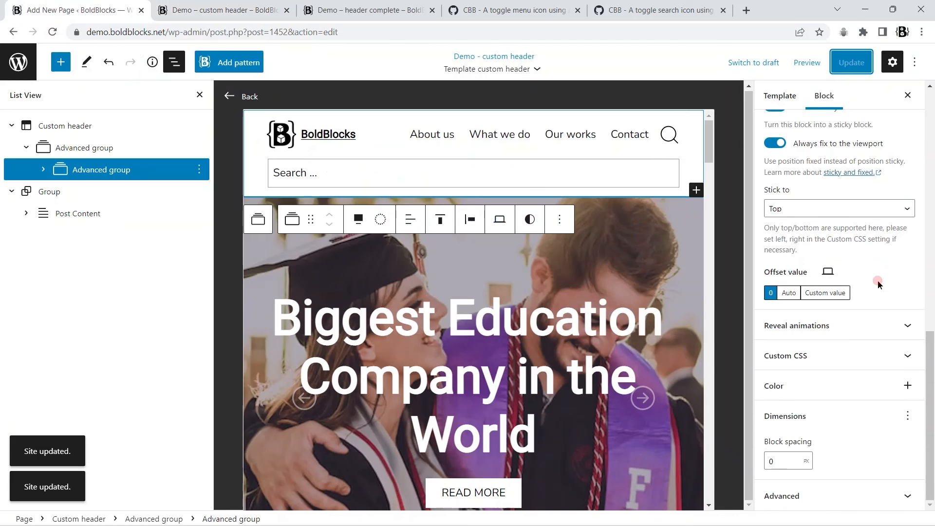
{"action": "left_click", "coordinate": [907, 385]}
{"action": "left_click", "coordinate": [823, 380]}
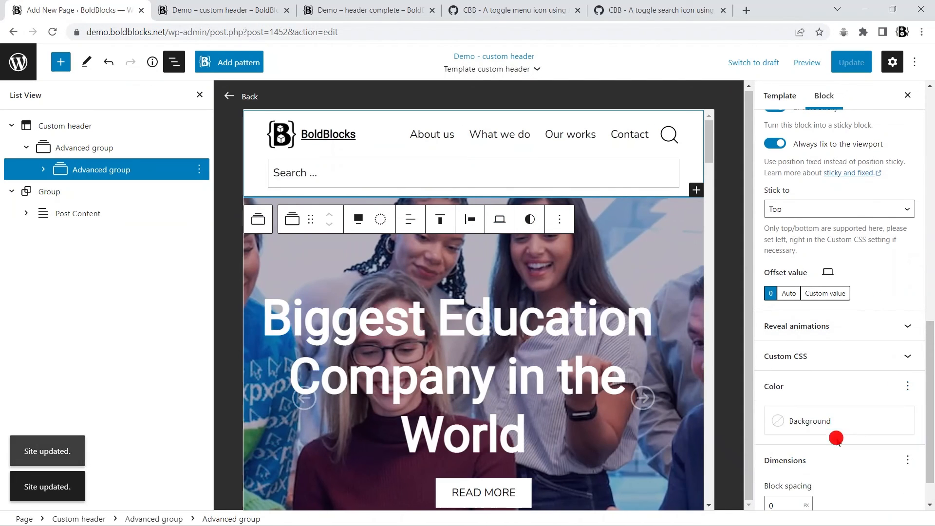
{"action": "left_click", "coordinate": [818, 421]}
{"action": "left_click", "coordinate": [611, 348]}
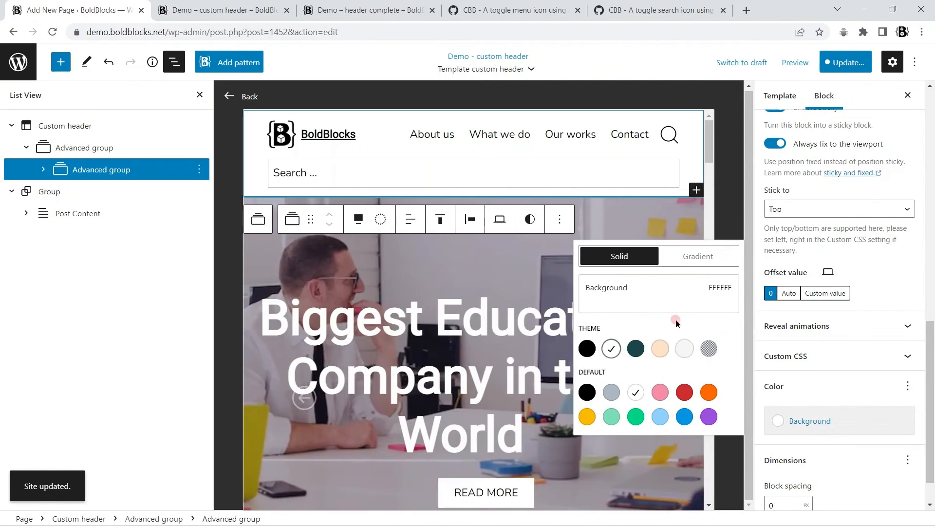
{"action": "left_click", "coordinate": [687, 295]}
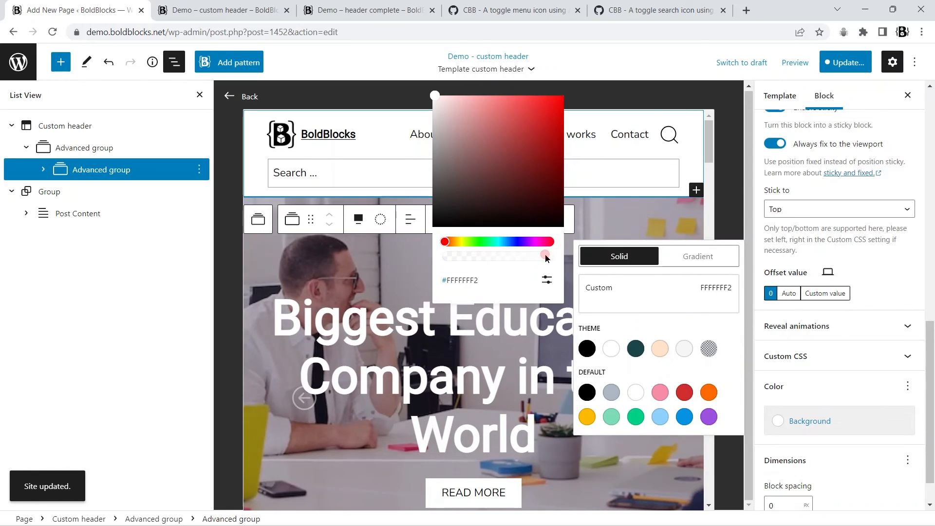
{"action": "left_click_drag", "start_coordinate": [545, 258], "coordinate": [539, 258]}
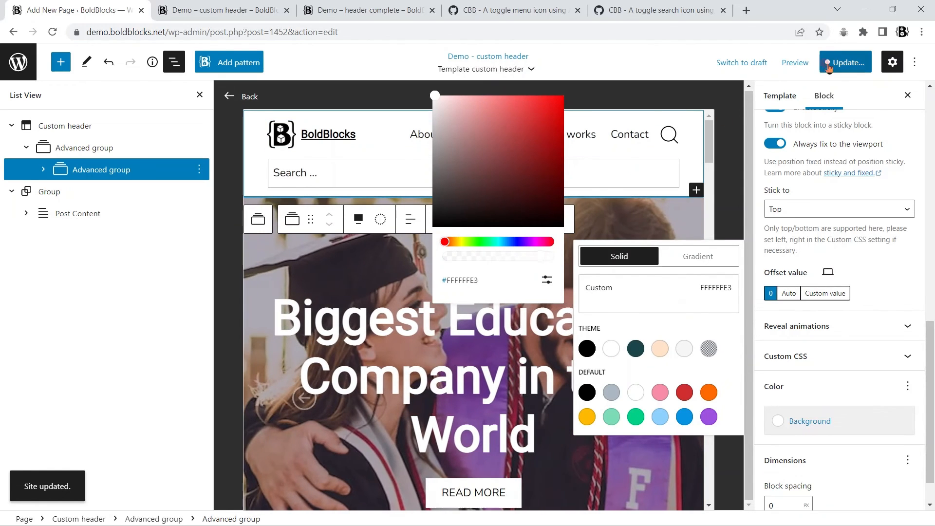
Save the header's background, and test its search toggle and fixed position on the demo page
{"action": "left_click", "coordinate": [828, 66]}
{"action": "left_click", "coordinate": [822, 66]}
{"action": "left_click", "coordinate": [234, 10]}
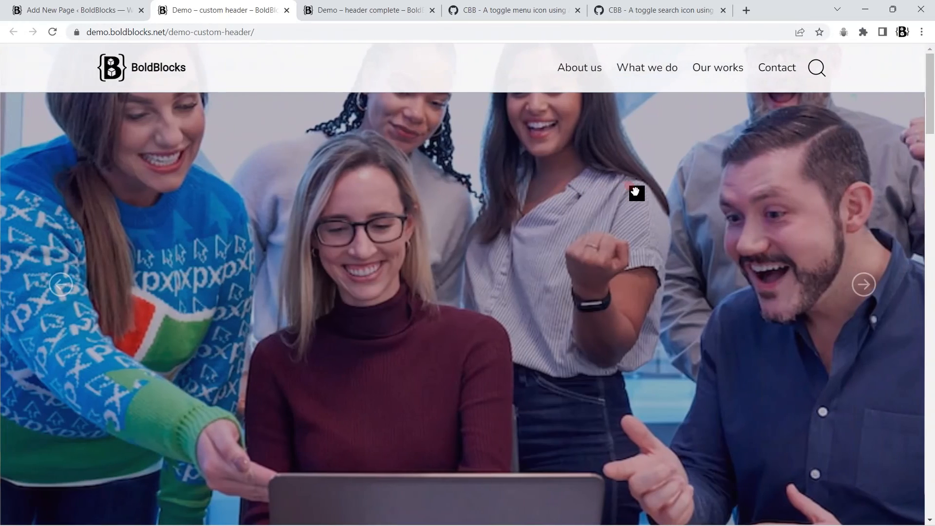
{"action": "left_click", "coordinate": [816, 68]}
{"action": "left_click", "coordinate": [816, 67]}
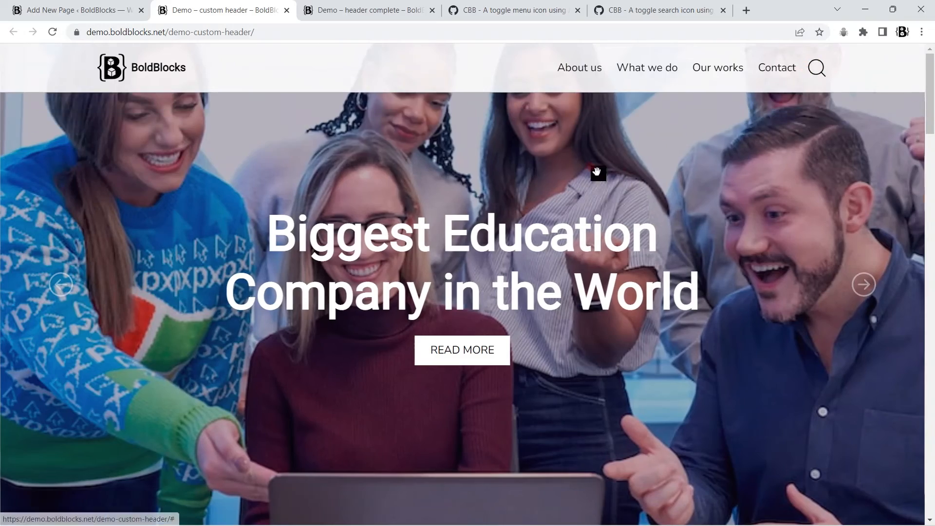
{"action": "scroll", "coordinate": [568, 185], "scroll_direction": "down", "scroll_amount": 20}
{"action": "scroll", "coordinate": [579, 184], "scroll_direction": "down", "scroll_amount": 8}
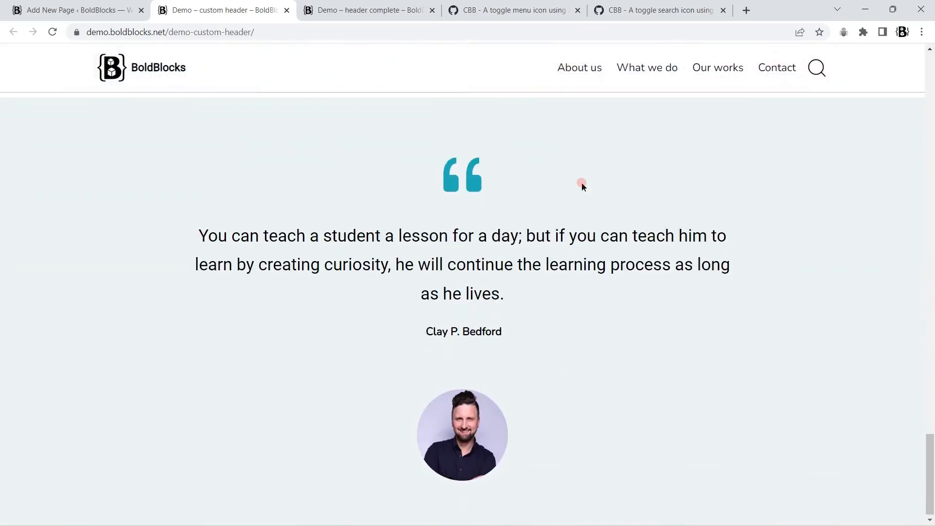
View the demo page at a mobile viewport size and test the header's menu and search toggles
{"action": "scroll", "coordinate": [581, 183], "scroll_direction": "up", "scroll_amount": 20}
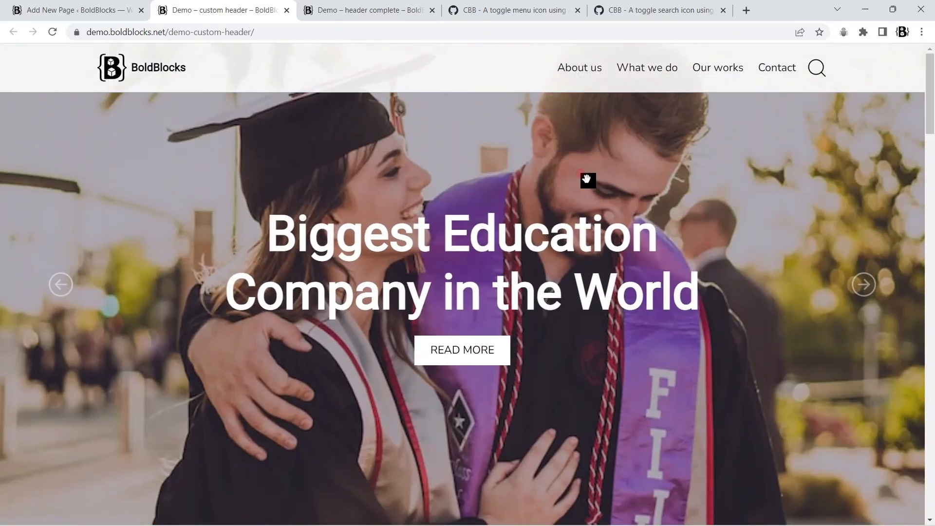
{"action": "key", "text": "F12"}
{"action": "left_click", "coordinate": [796, 52]}
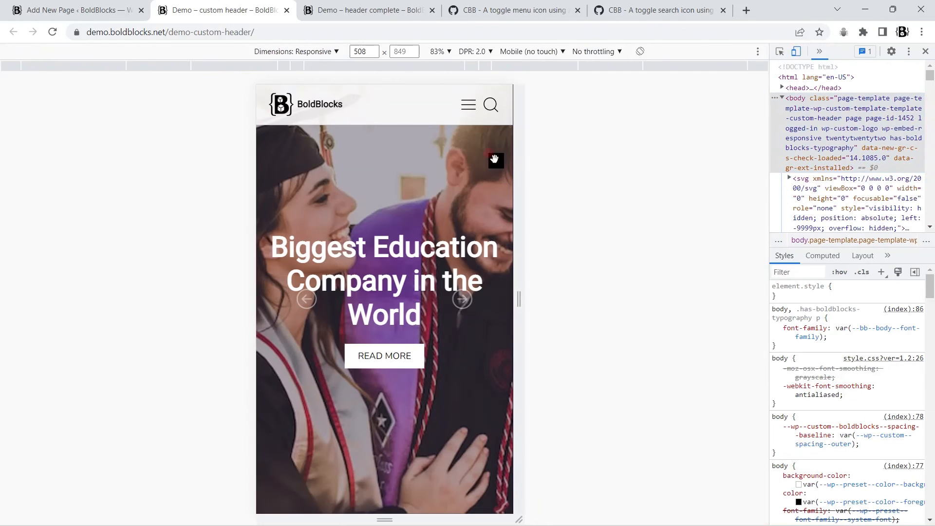
{"action": "left_click", "coordinate": [470, 107]}
{"action": "left_click", "coordinate": [469, 104]}
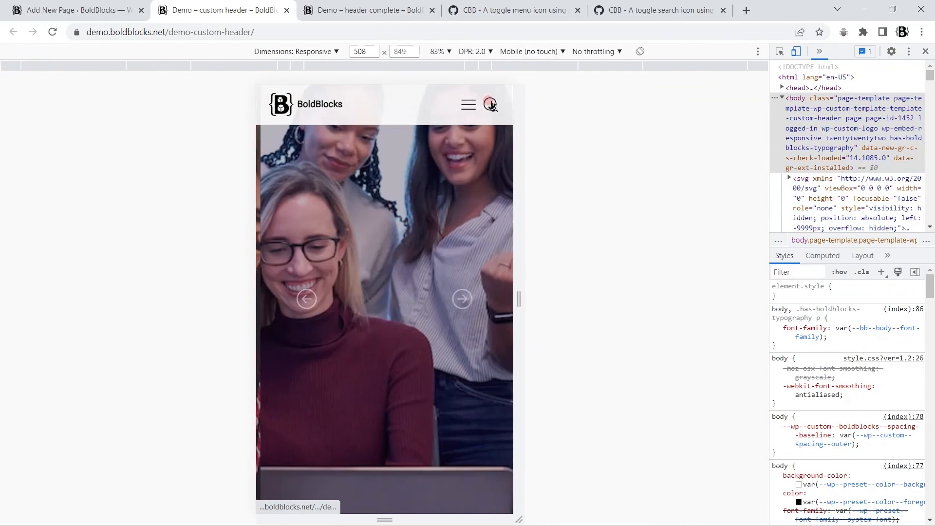
{"action": "left_click", "coordinate": [491, 105]}
{"action": "left_click", "coordinate": [491, 104]}
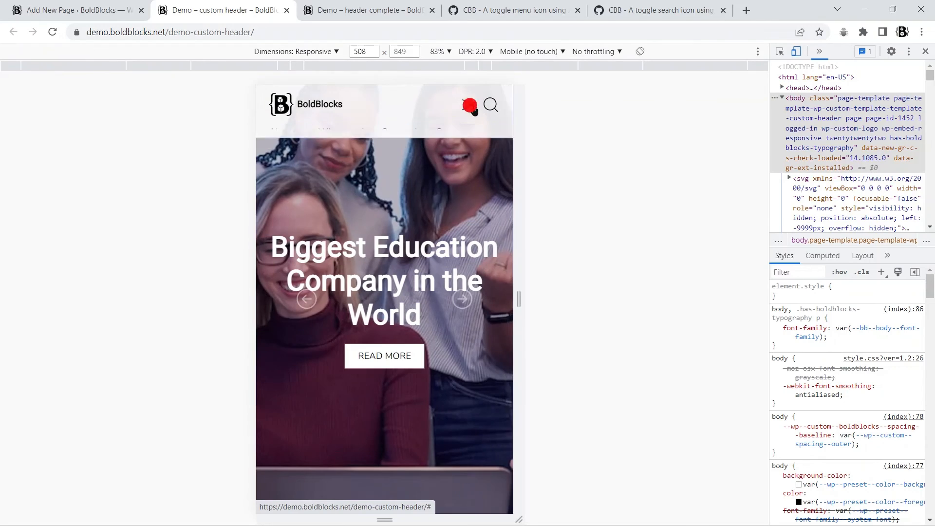
{"action": "left_click", "coordinate": [471, 106]}
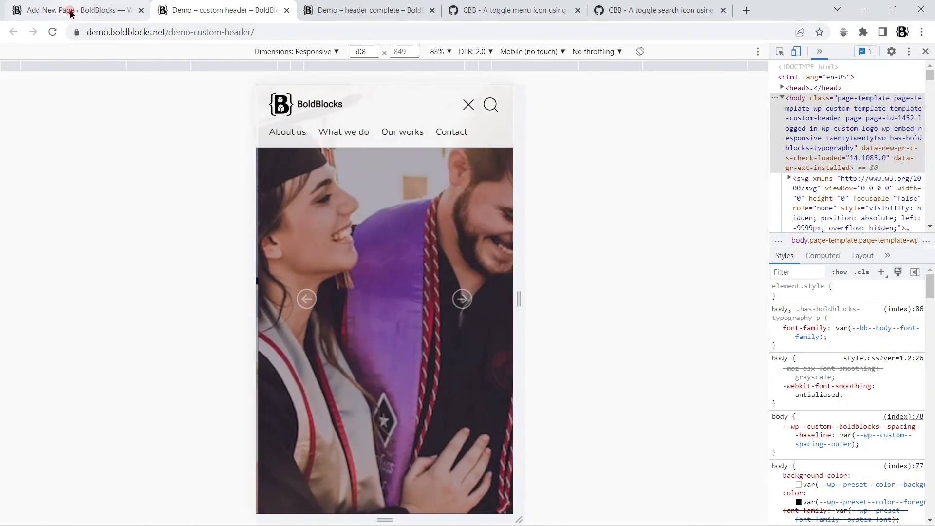
In the template's mobile view, set the width of the header Grid item holding the navigation menu to 100%
{"action": "left_click", "coordinate": [71, 11]}
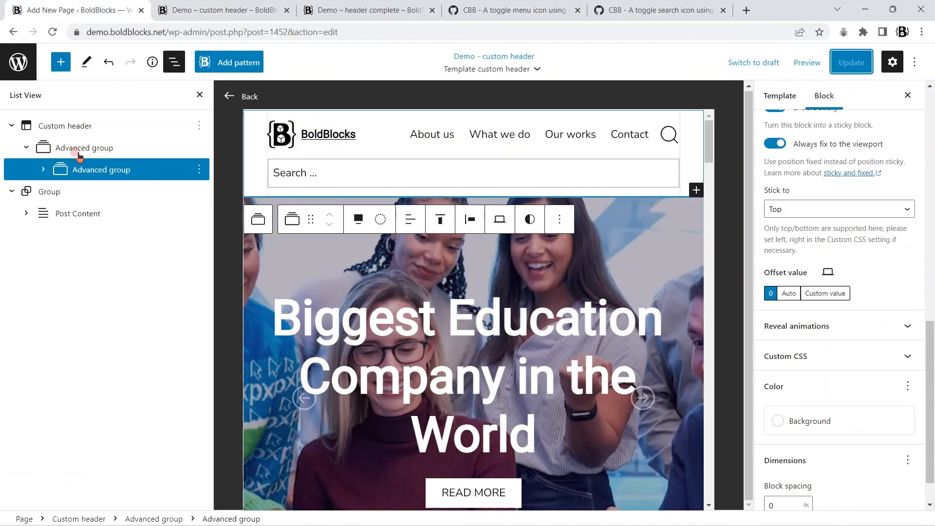
{"action": "left_click", "coordinate": [43, 170]}
{"action": "left_click", "coordinate": [60, 191]}
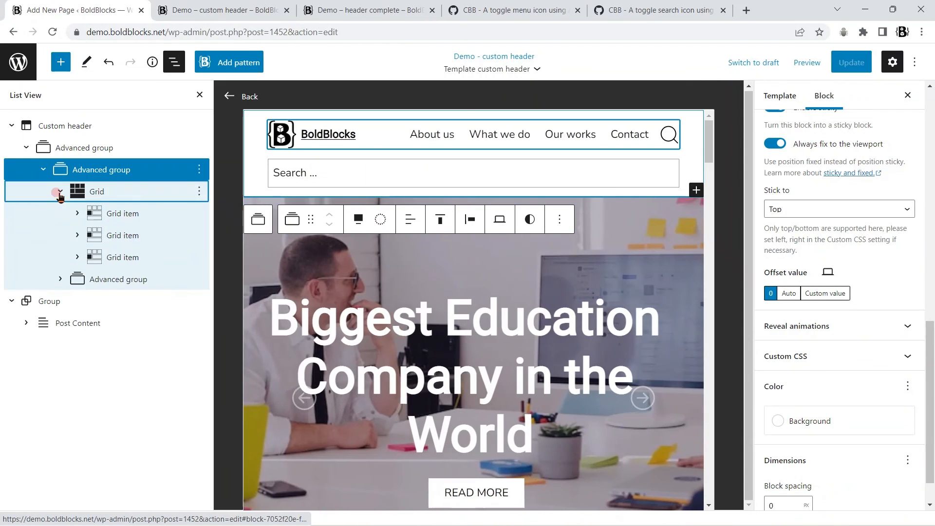
{"action": "left_click", "coordinate": [84, 235]}
{"action": "left_click", "coordinate": [77, 236]}
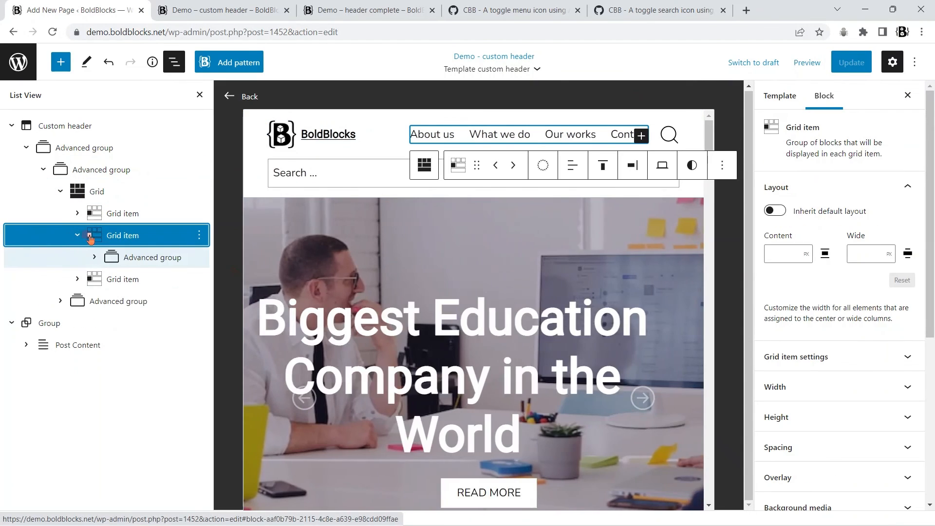
{"action": "left_click", "coordinate": [807, 63]}
{"action": "left_click", "coordinate": [752, 141]}
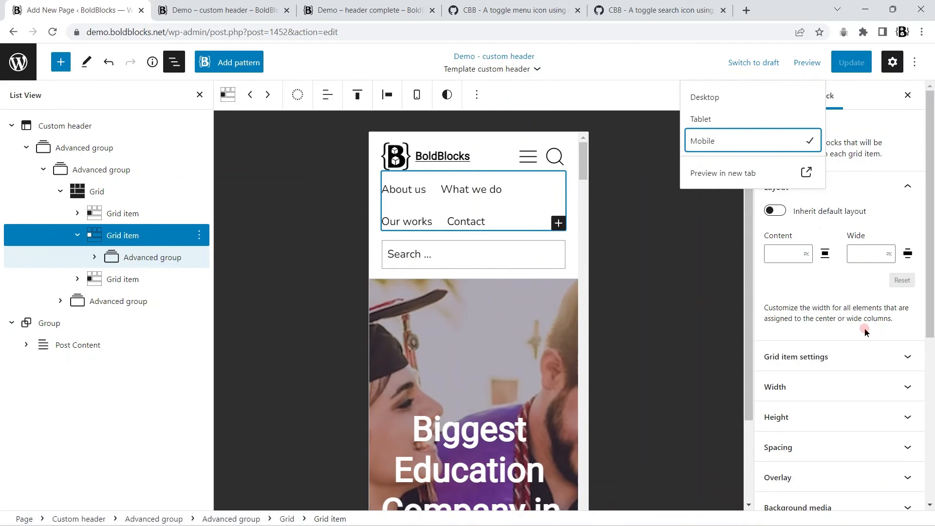
{"action": "scroll", "coordinate": [872, 317], "scroll_direction": "down", "scroll_amount": 2}
{"action": "left_click", "coordinate": [804, 287]}
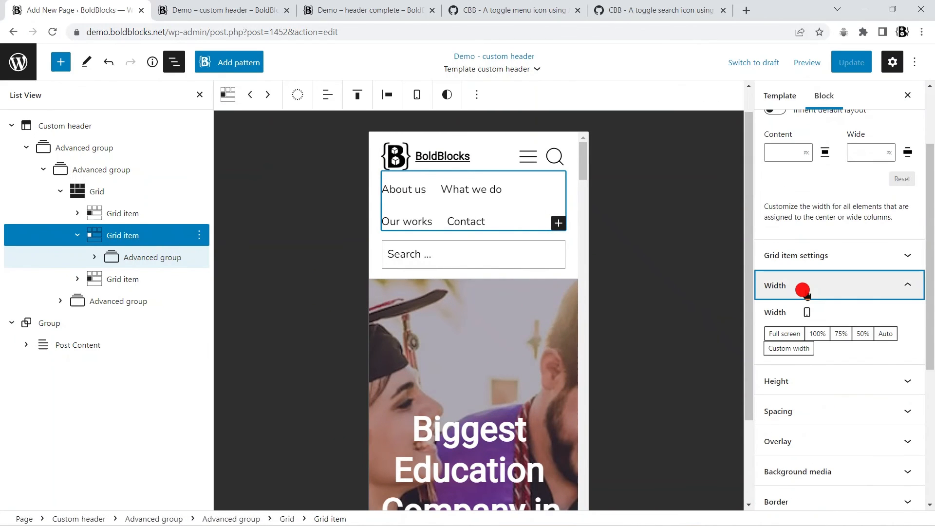
{"action": "left_click", "coordinate": [821, 336]}
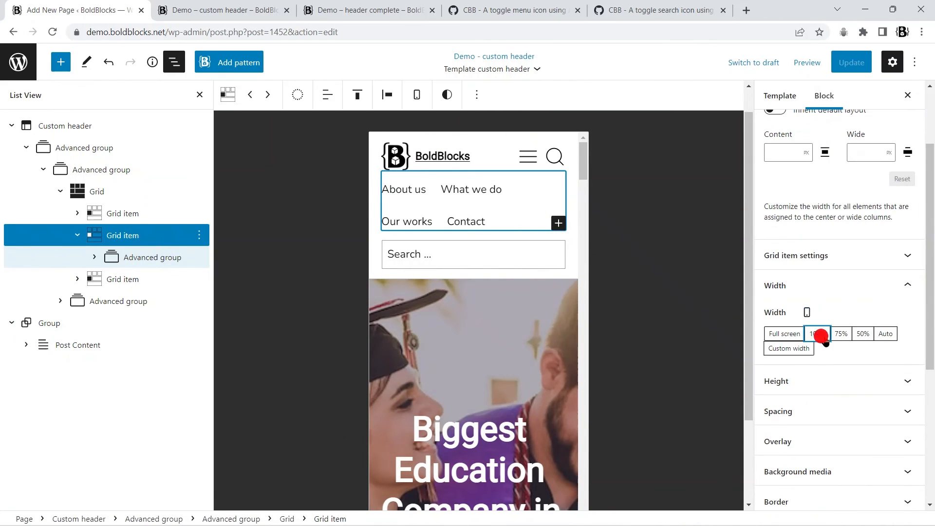
Add custom CSS to the Advanced group directly around the Navigation, with a below-tablet media query containing a selector rule
{"action": "left_click", "coordinate": [95, 257]}
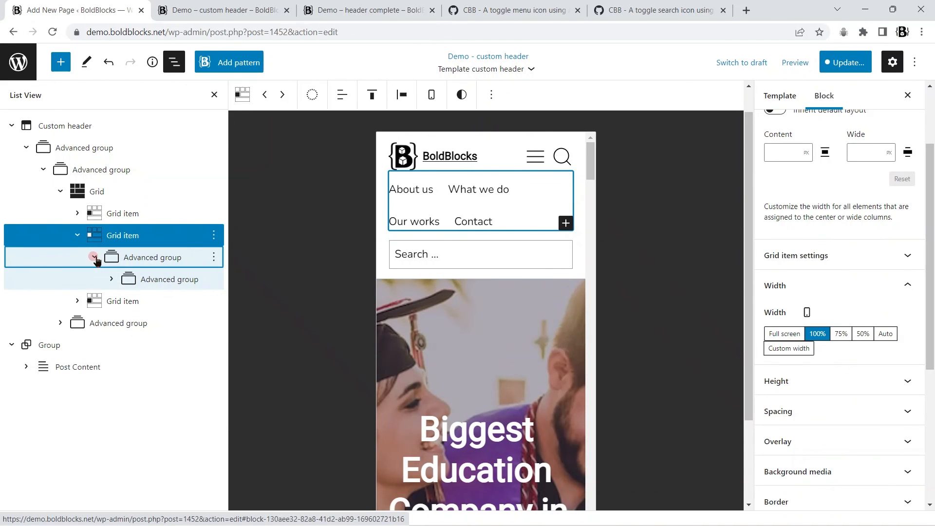
{"action": "left_click", "coordinate": [171, 280]}
{"action": "scroll", "coordinate": [887, 359], "scroll_direction": "down", "scroll_amount": 7}
{"action": "left_click", "coordinate": [831, 407]}
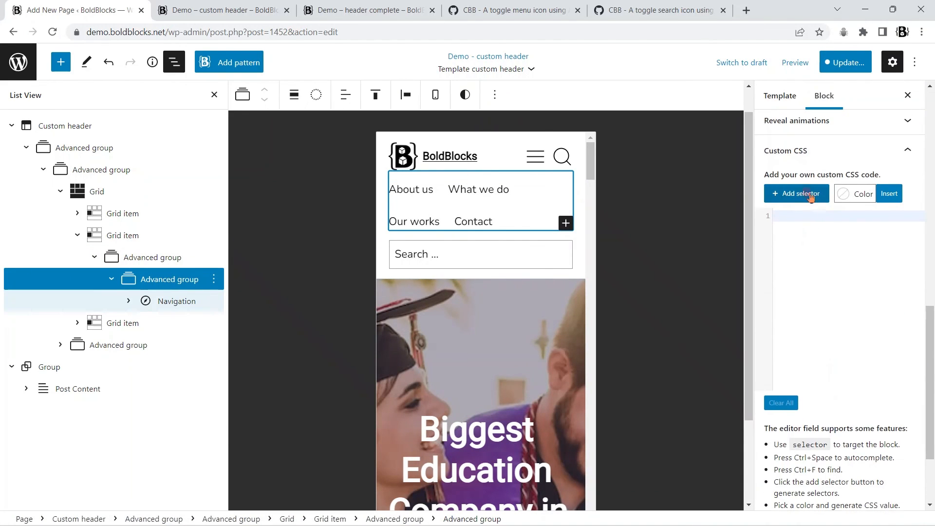
{"action": "left_click", "coordinate": [809, 194]}
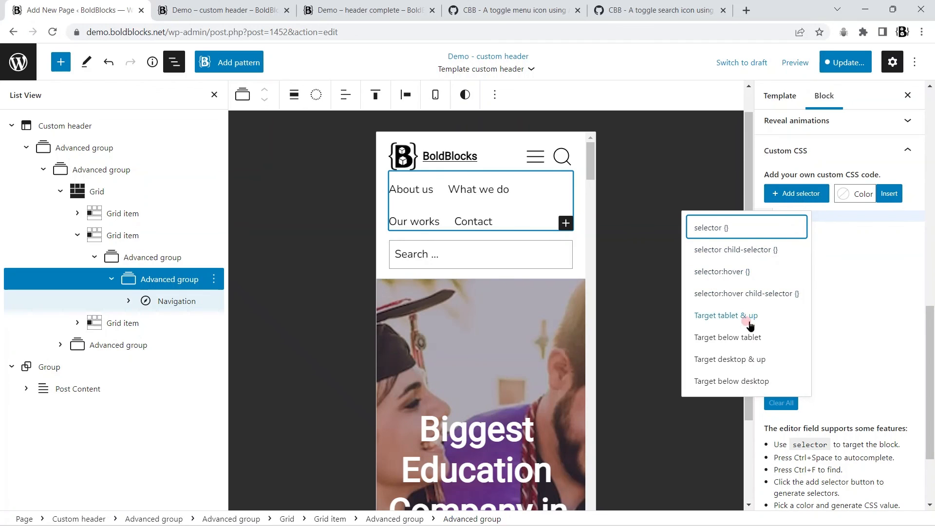
{"action": "left_click", "coordinate": [727, 337]}
{"action": "left_click", "coordinate": [804, 195]}
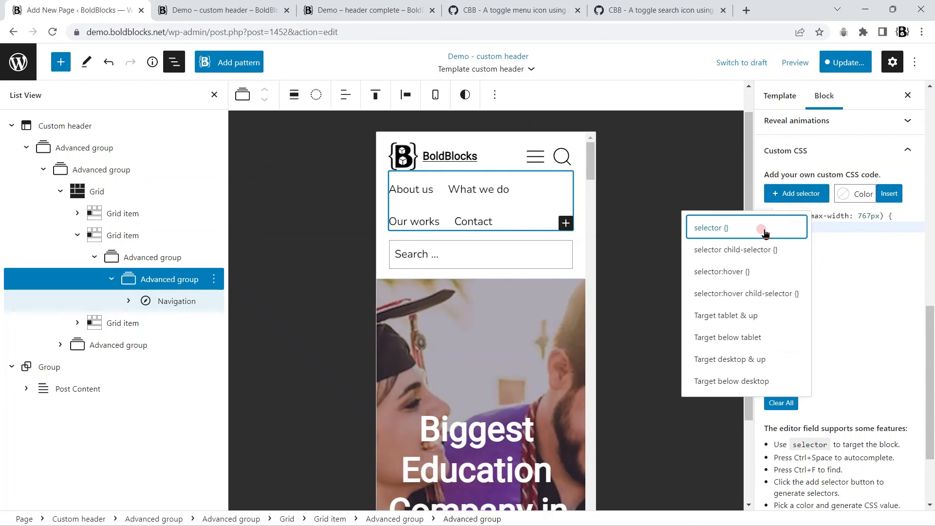
{"action": "left_click", "coordinate": [764, 229]}
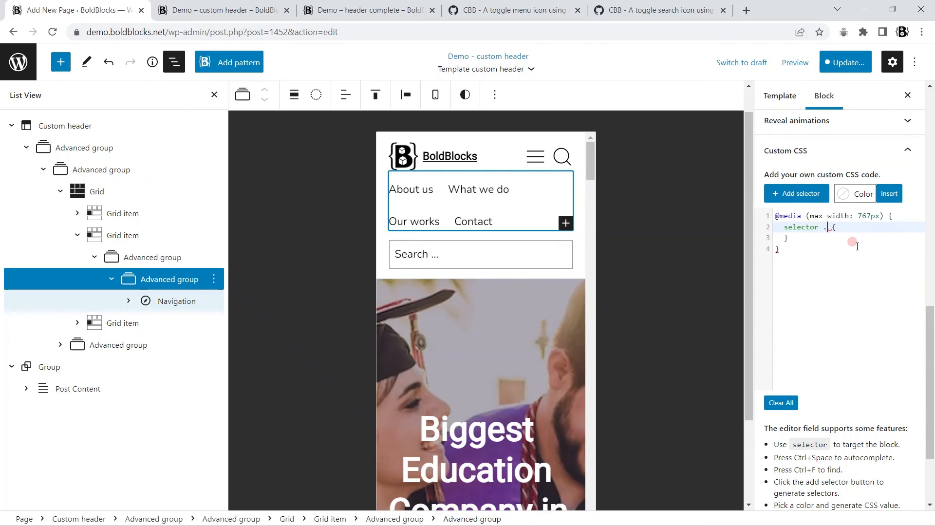
Inspect the demo page's About us menu link and copy the list's class name, wp-block-navigation__container
{"action": "left_click", "coordinate": [244, 4]}
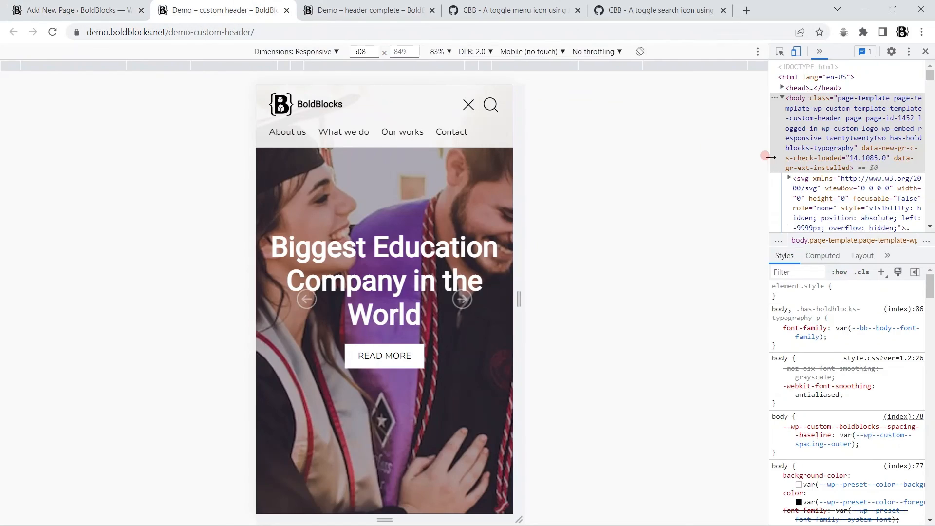
{"action": "left_click_drag", "start_coordinate": [771, 158], "coordinate": [524, 151]}
{"action": "left_click", "coordinate": [536, 51]}
{"action": "left_click", "coordinate": [165, 132]}
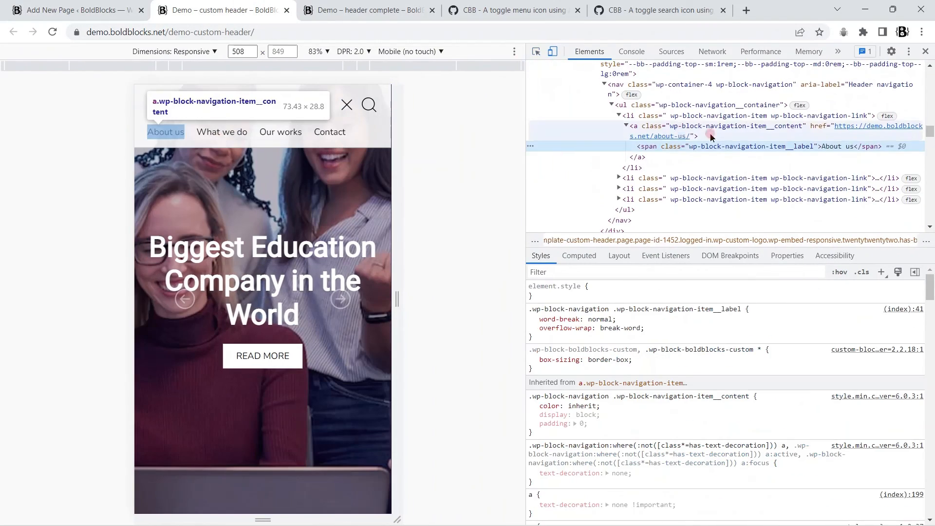
{"action": "scroll", "coordinate": [714, 160], "scroll_direction": "up", "scroll_amount": 2}
{"action": "left_click", "coordinate": [725, 207]}
{"action": "double_click", "coordinate": [725, 207]}
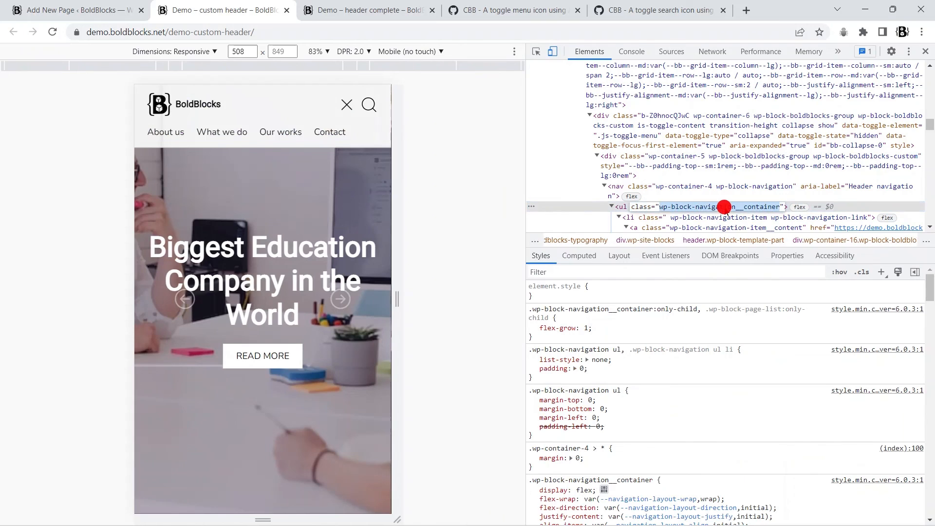
Complete the mobile CSS rule for .wp-block-navigation__container with flex-direction: column and align-items: flex-start
{"action": "key", "text": "ctrl+1"}
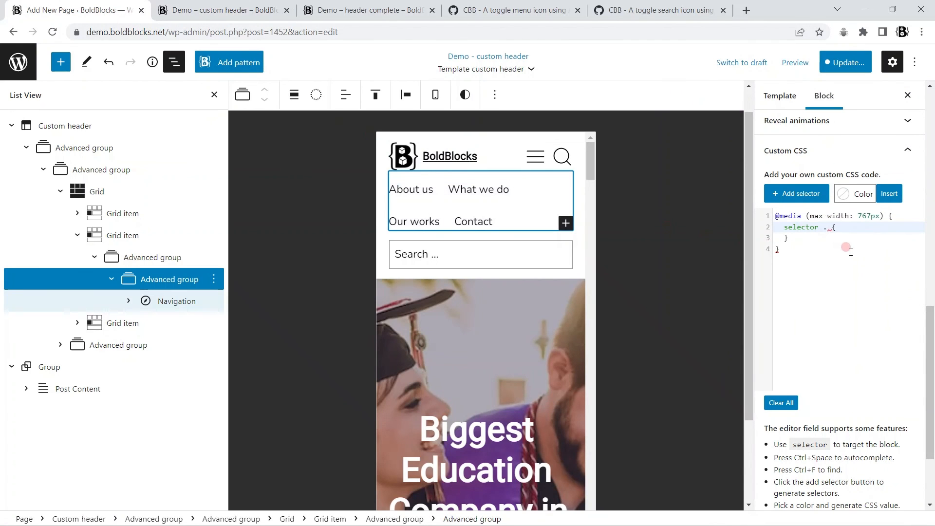
{"action": "key", "text": "Return"}
{"action": "type", "text": "flex-d"}
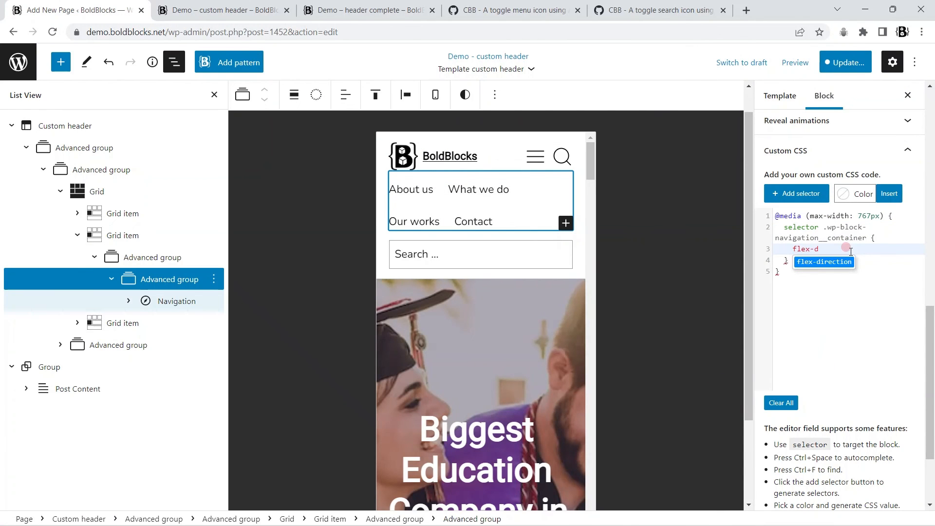
{"action": "type", "text": "column;"}
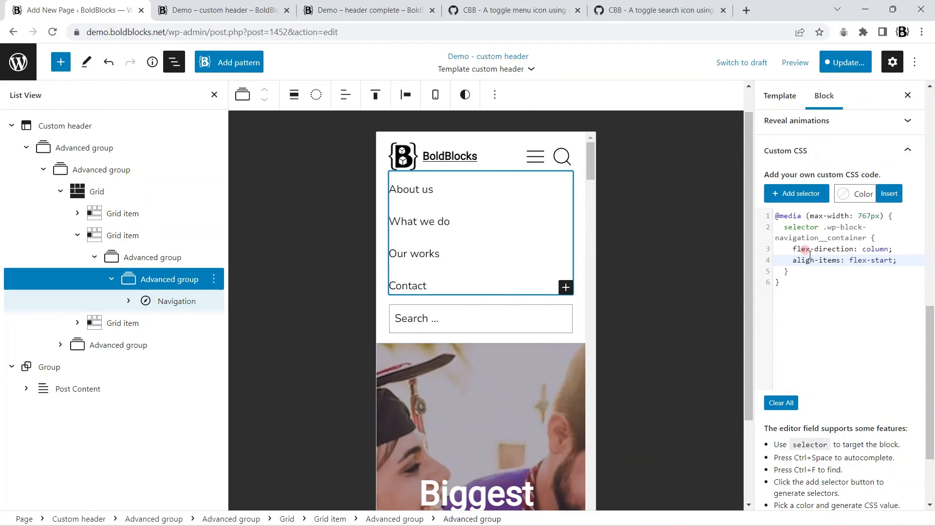
Save the stacked mobile menu styling, and test the menu and search toggles on the reloaded demo page
{"action": "left_click", "coordinate": [846, 62]}
{"action": "left_click", "coordinate": [801, 62]}
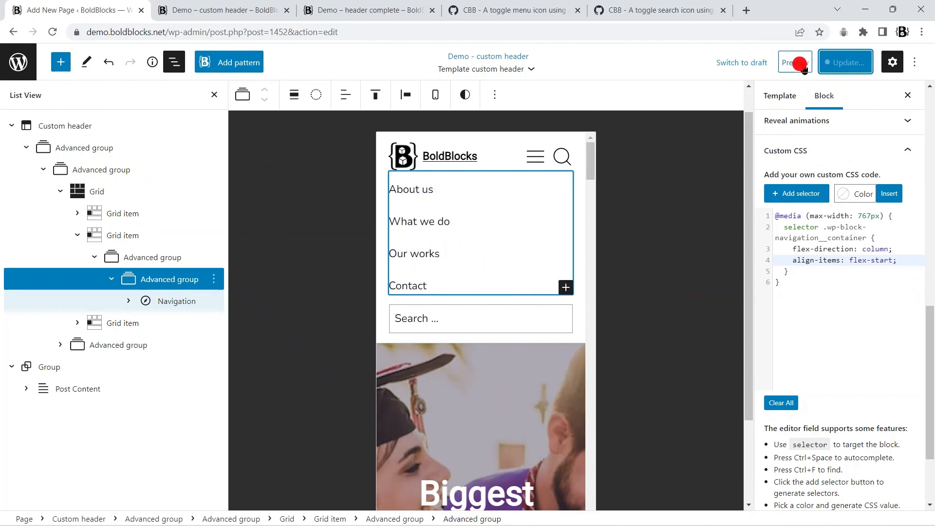
{"action": "left_click", "coordinate": [221, 12]}
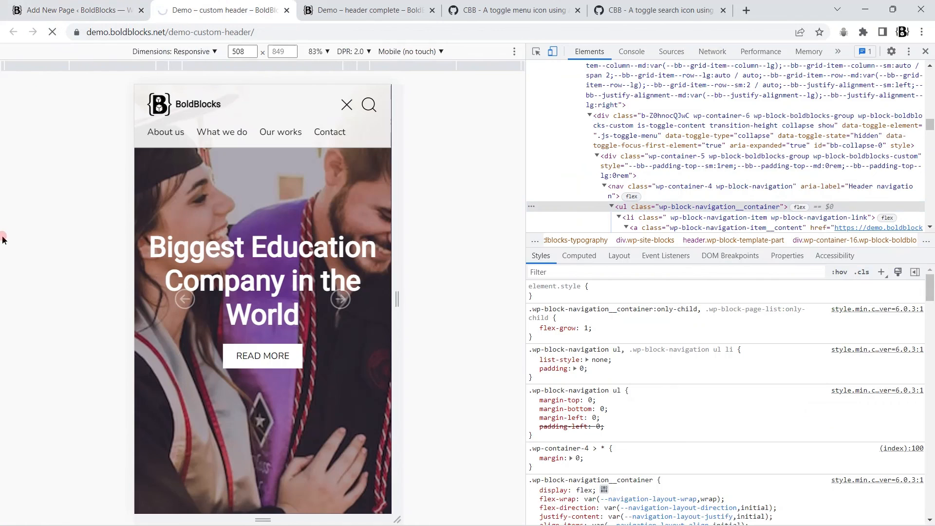
{"action": "left_click", "coordinate": [347, 104]}
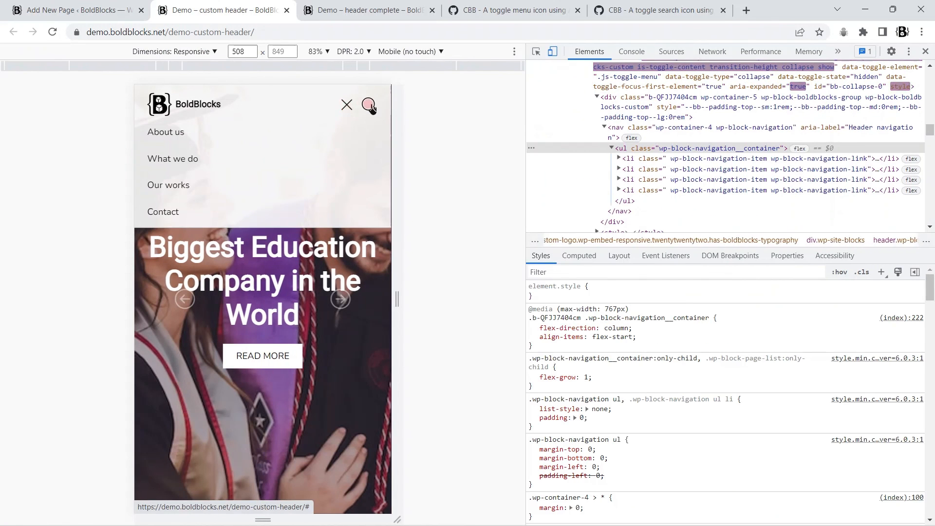
{"action": "left_click", "coordinate": [369, 105]}
{"action": "left_click", "coordinate": [369, 105]}
{"action": "left_click", "coordinate": [345, 108]}
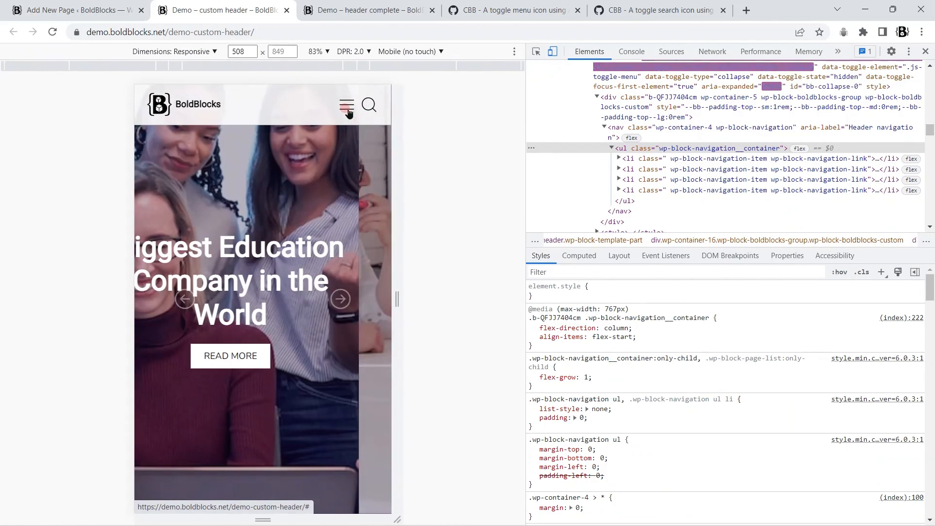